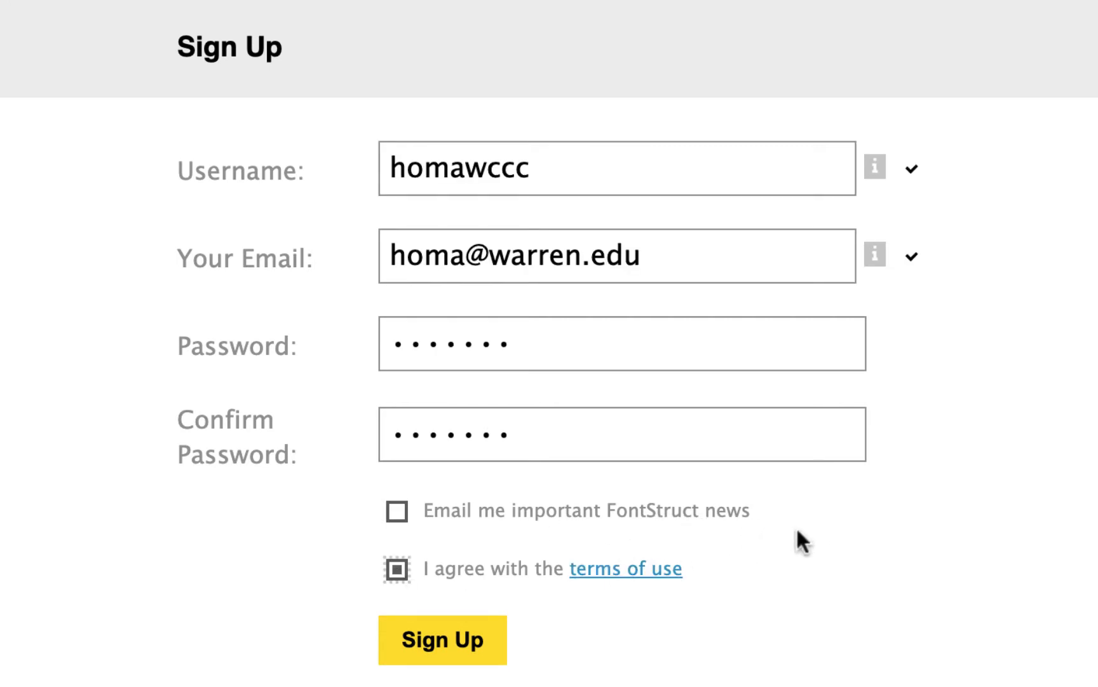
# Submit the sign-up form with the FontStruct news option ticked, and confirm the registration through the link in the welcome e-mail.
pyautogui.click(397, 511)
pyautogui.click(484, 643)
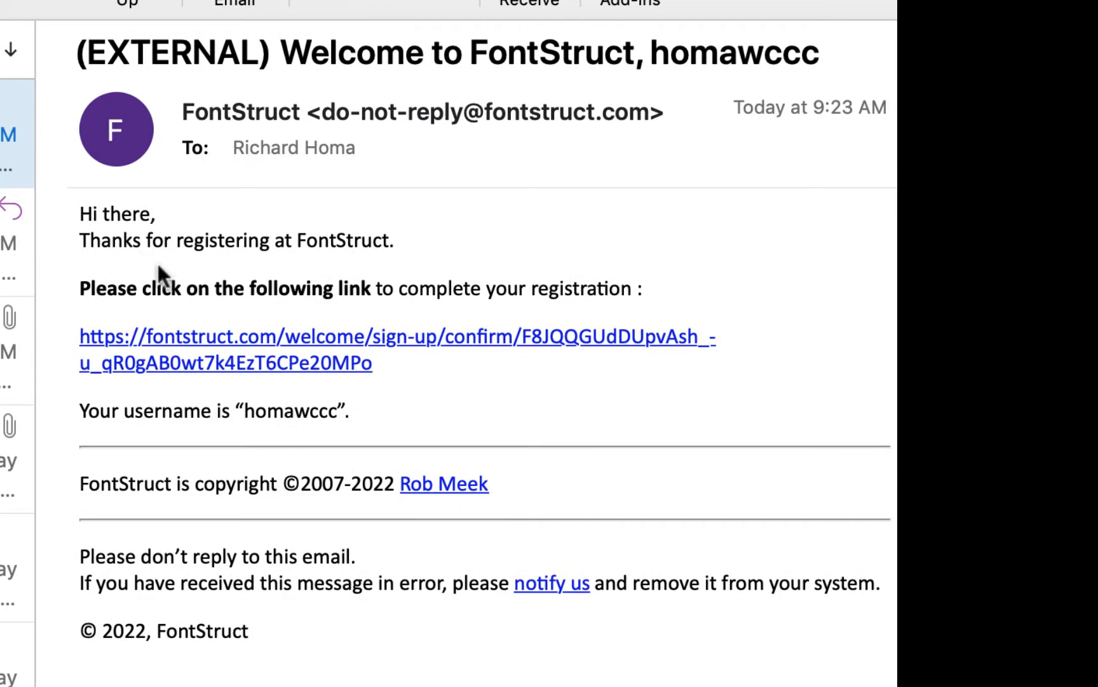
pyautogui.click(199, 363)
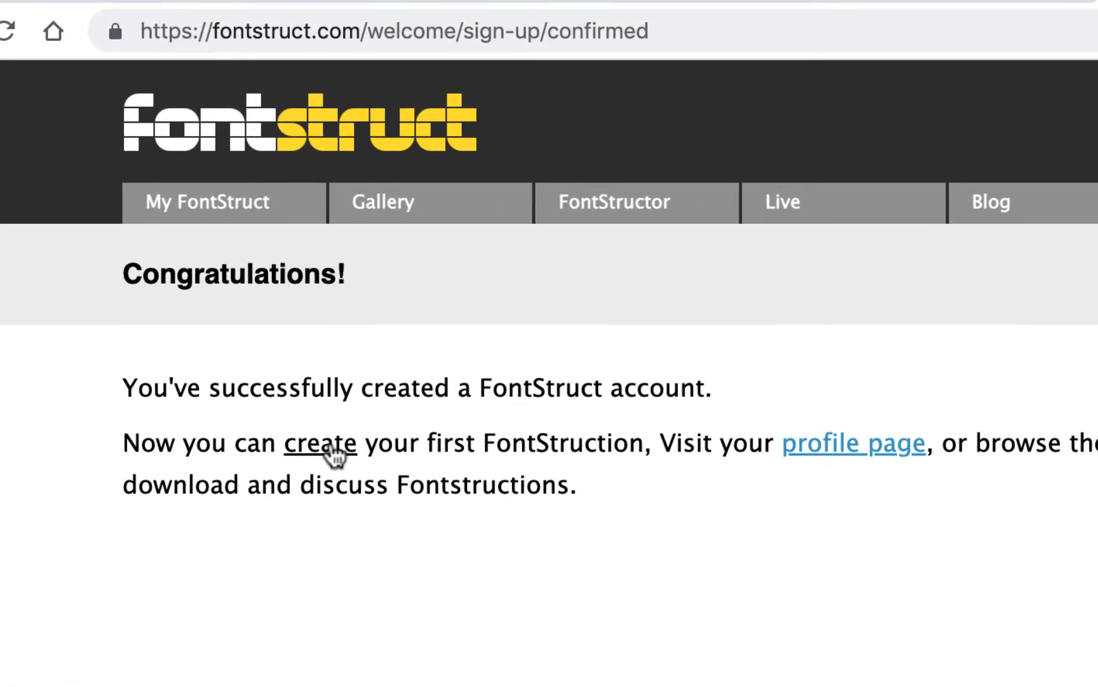
# Create a new fontstruction named scoreboard and start designing it.
pyautogui.click(308, 448)
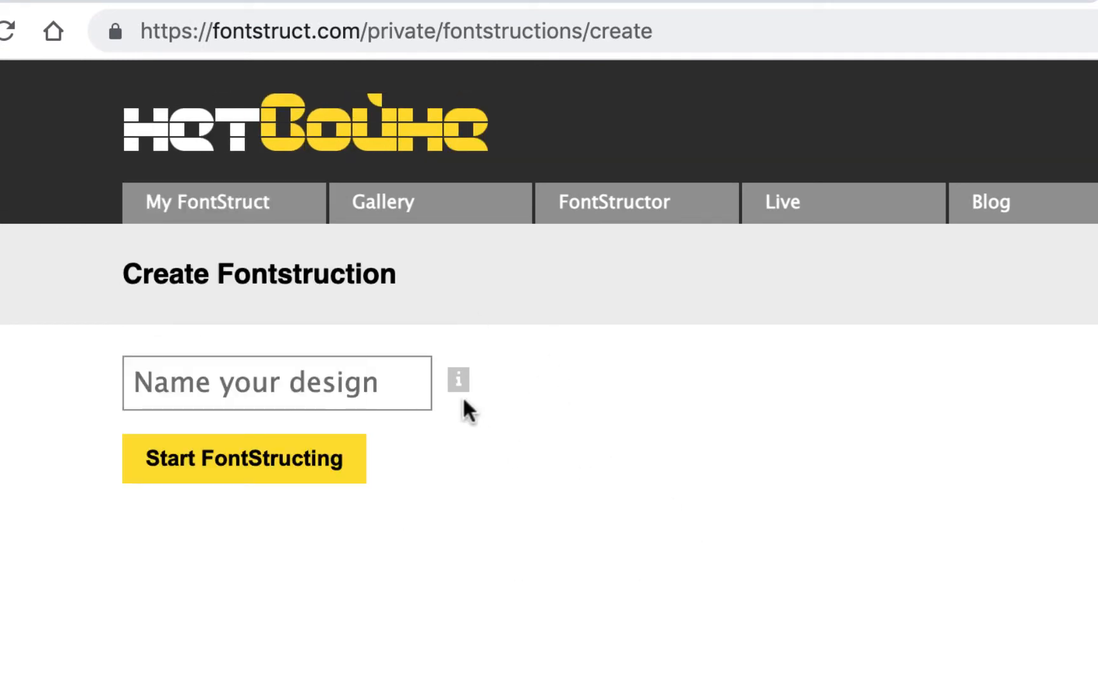
pyautogui.click(387, 389)
pyautogui.write('s')
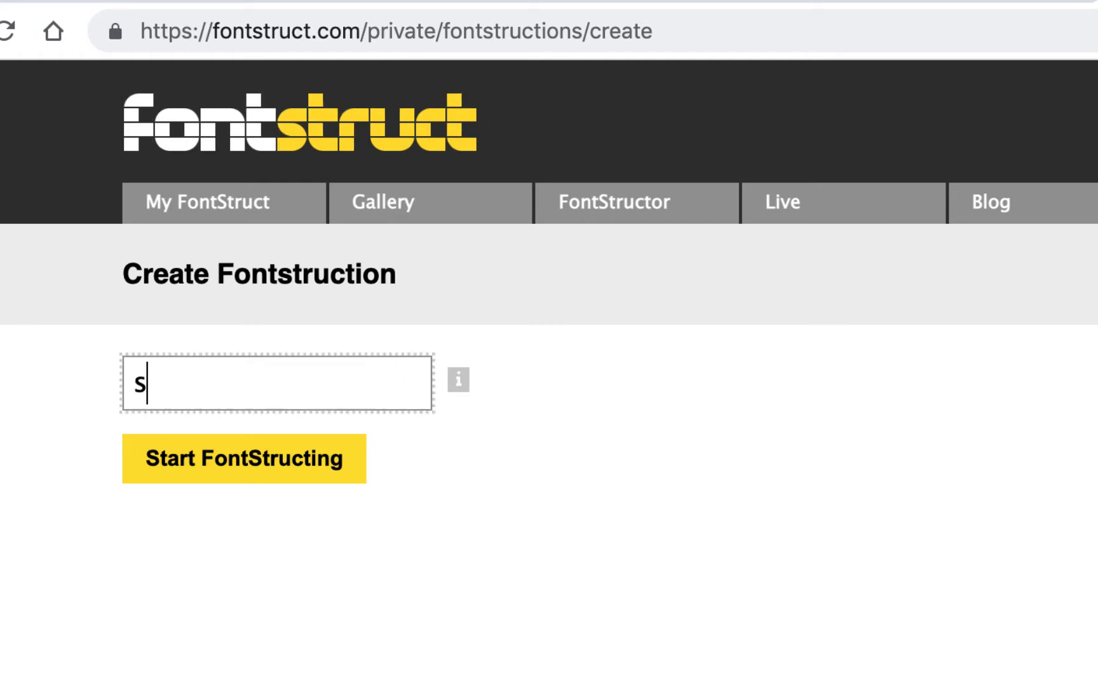
pyautogui.write('coreboard')
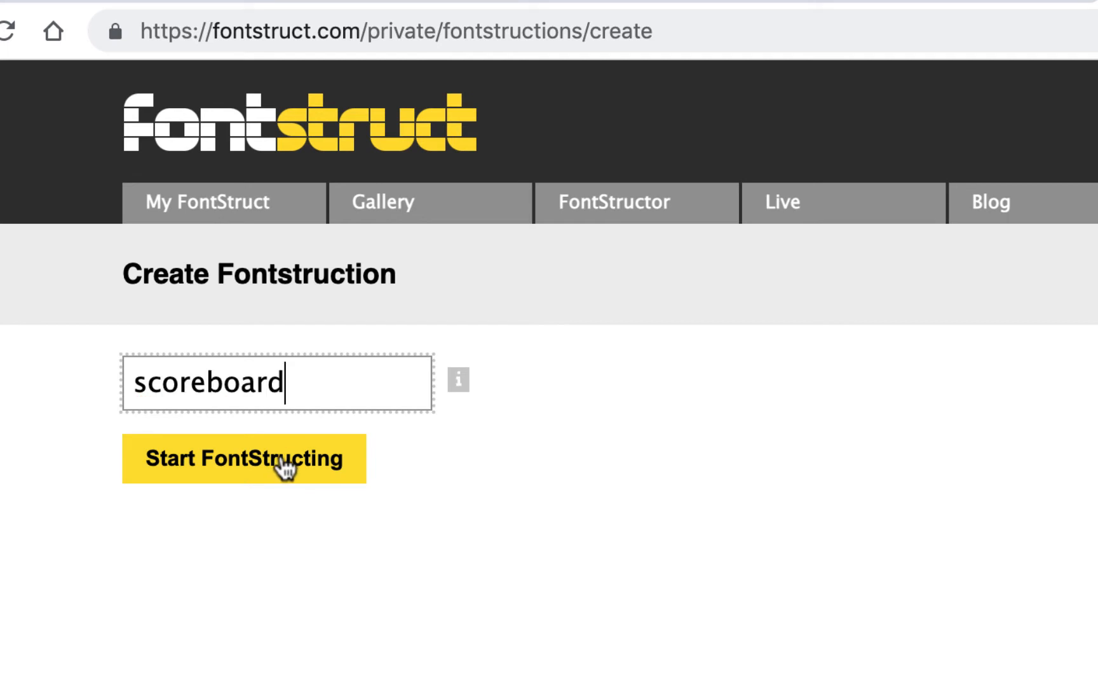
pyautogui.click(281, 454)
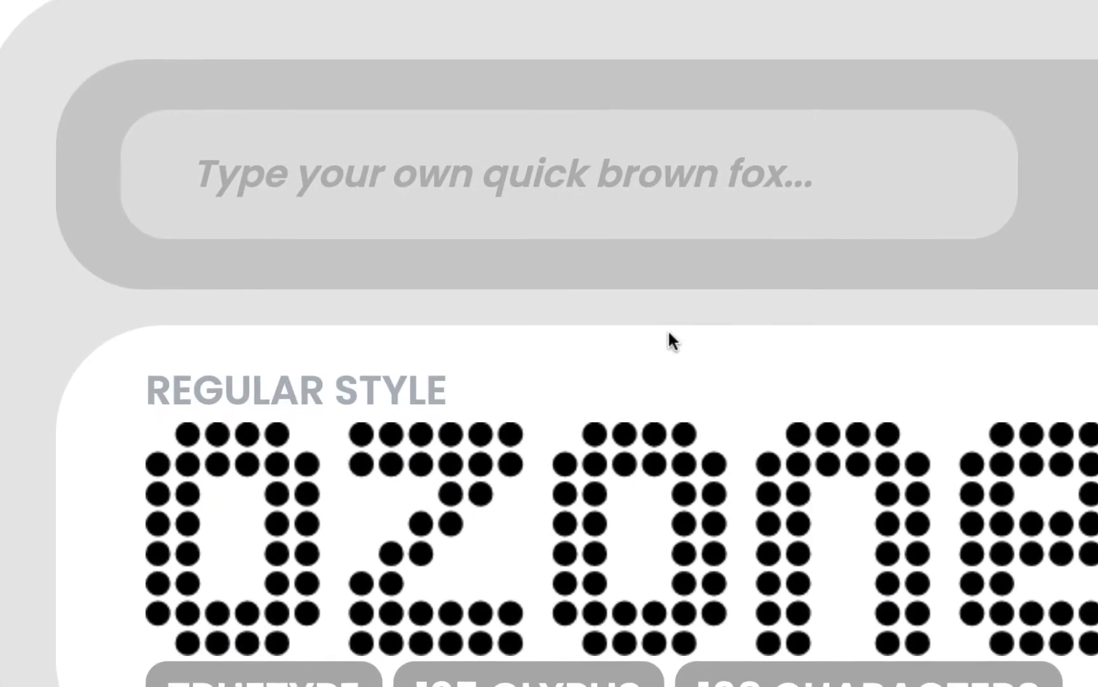
# Examine the empty letter A grid at different zoom levels and bring its baseline into view.
pyautogui.scroll(-2, 668, 330)
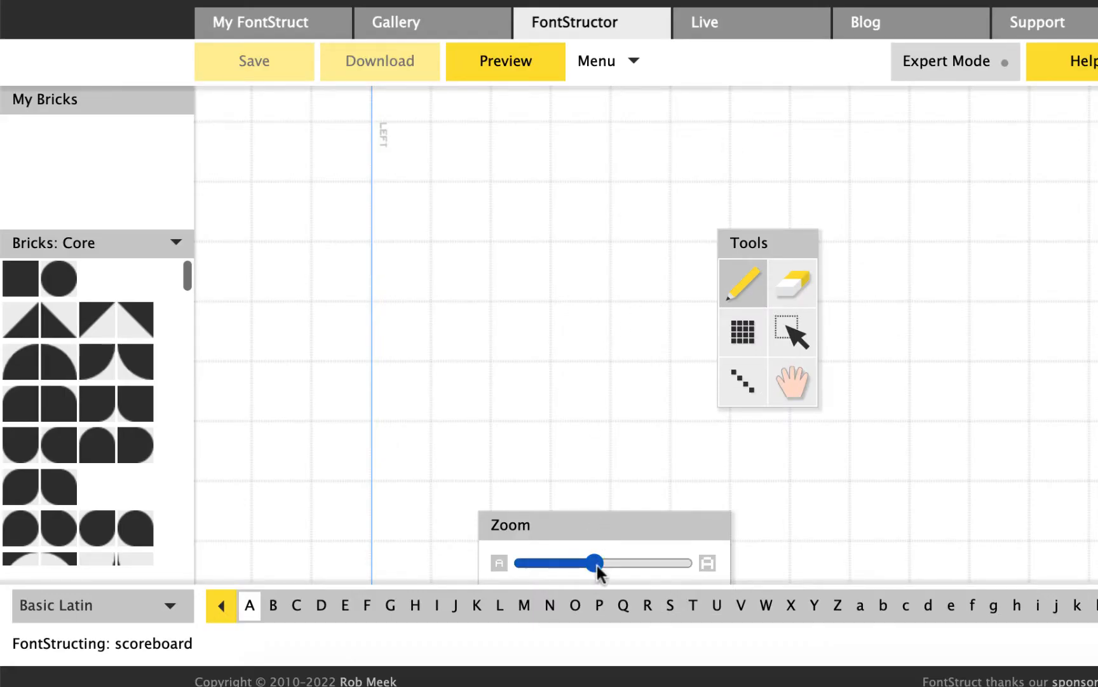
pyautogui.moveTo(594, 563)
pyautogui.mouseDown()
pyautogui.moveTo(565, 565)
pyautogui.moveTo(644, 563)
pyautogui.moveTo(602, 562)
pyautogui.mouseUp()
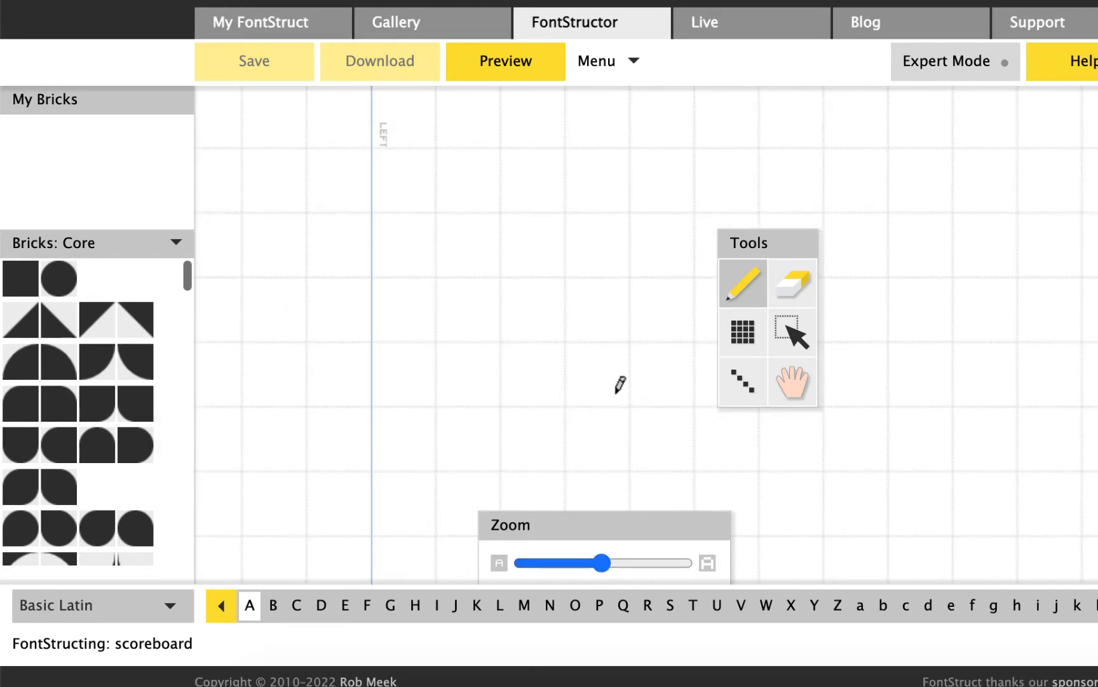
pyautogui.scroll(5, 616, 393)
pyautogui.scroll(-10, 616, 393)
pyautogui.scroll(6, 615, 393)
pyautogui.scroll(-6, 615, 392)
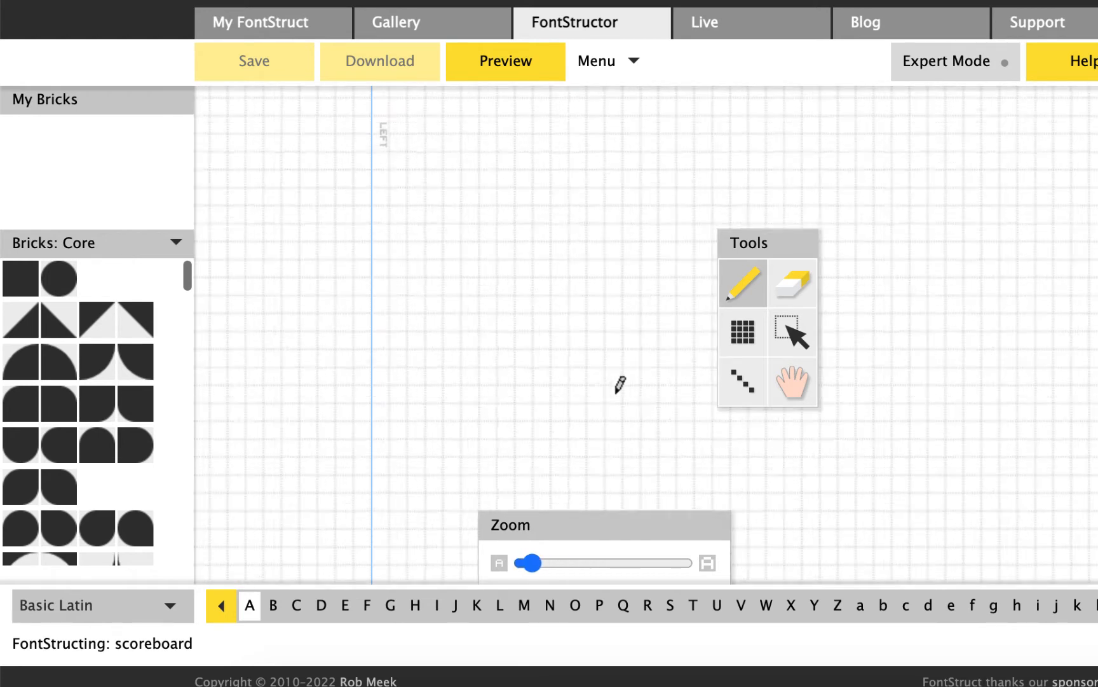
pyautogui.scroll(-2, 620, 384)
pyautogui.scroll(10, 620, 385)
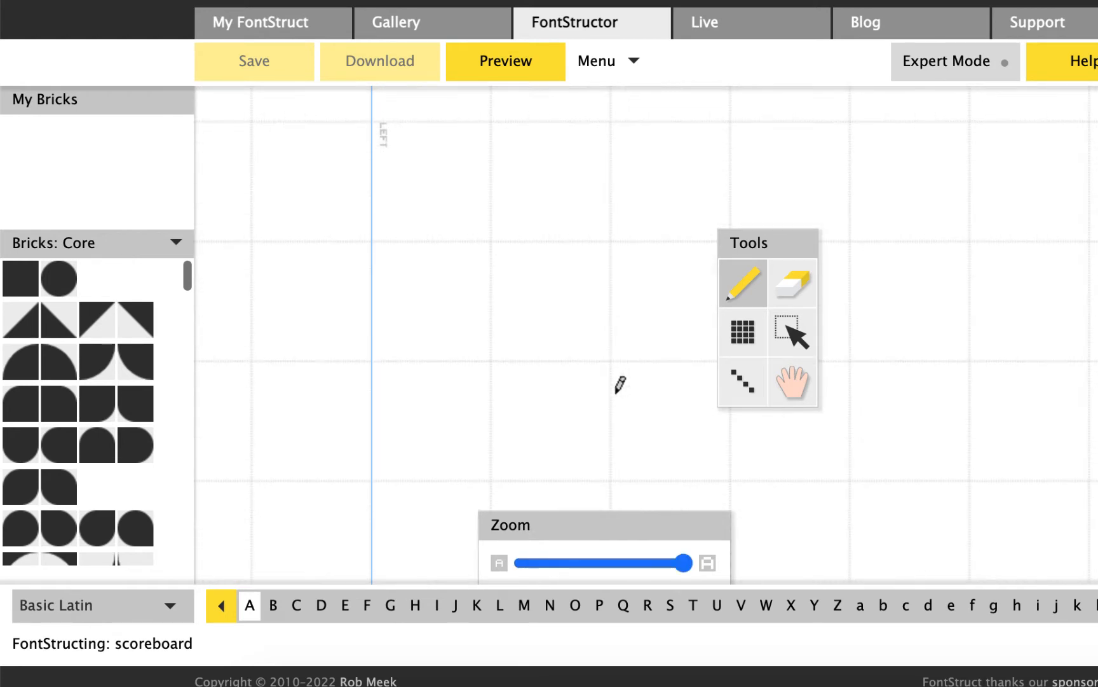
pyautogui.moveTo(684, 563); pyautogui.dragTo(605, 566)
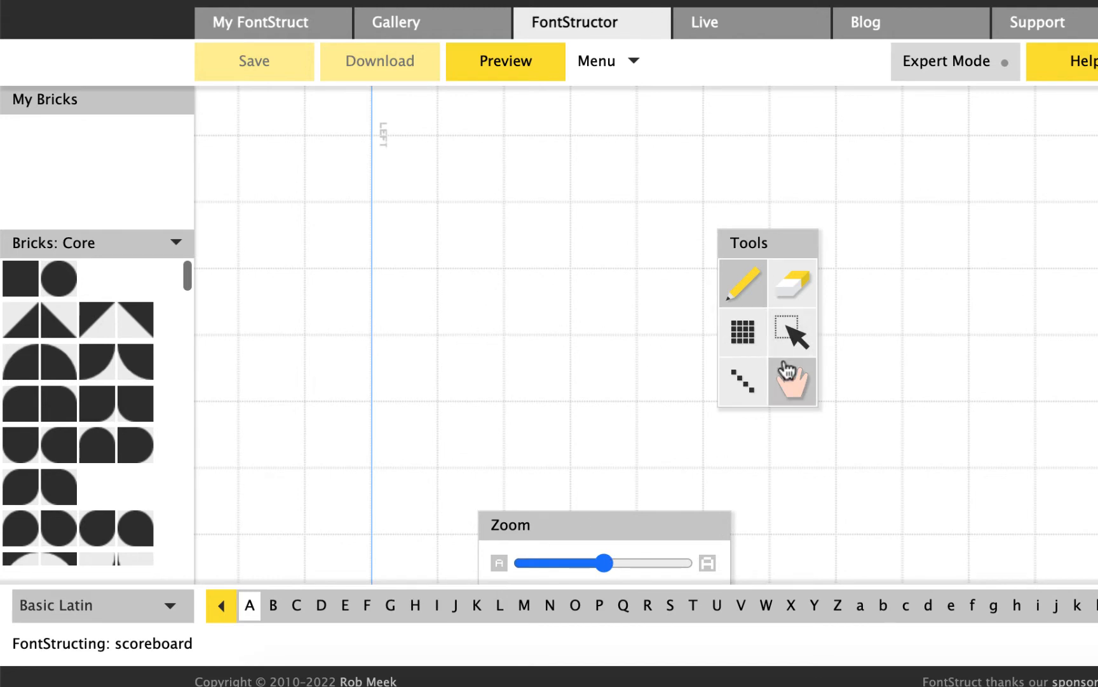
pyautogui.click(796, 384)
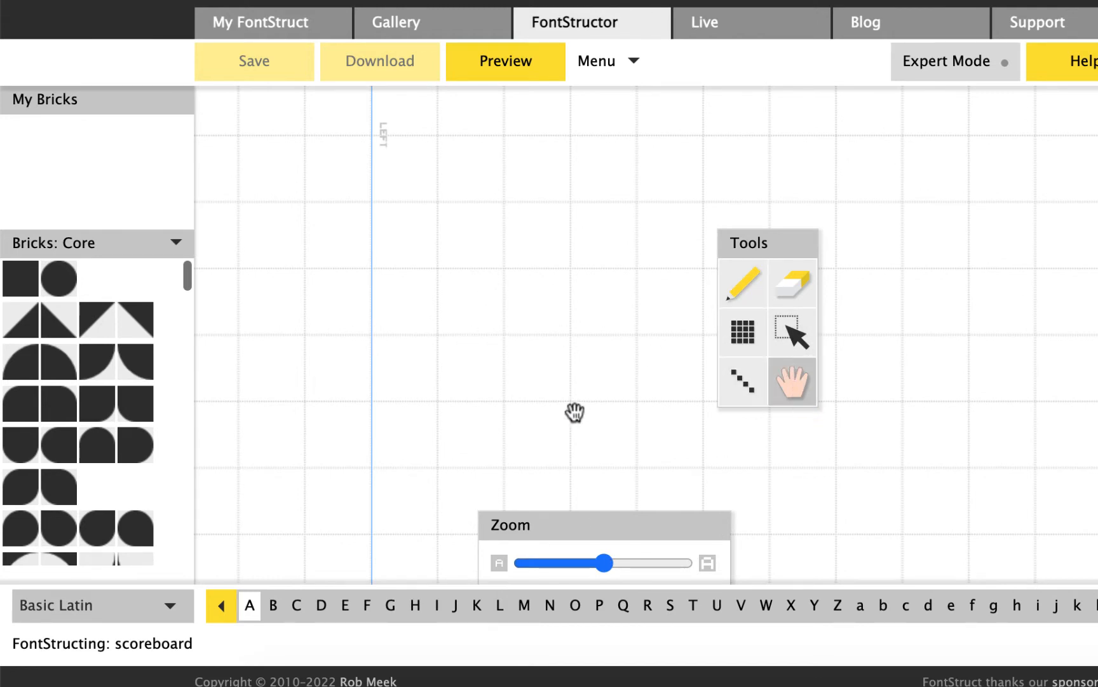
pyautogui.moveTo(595, 427)
pyautogui.mouseDown()
pyautogui.moveTo(614, 307)
pyautogui.moveTo(521, 240)
pyautogui.moveTo(586, 309)
pyautogui.moveTo(582, 323)
pyautogui.mouseUp()
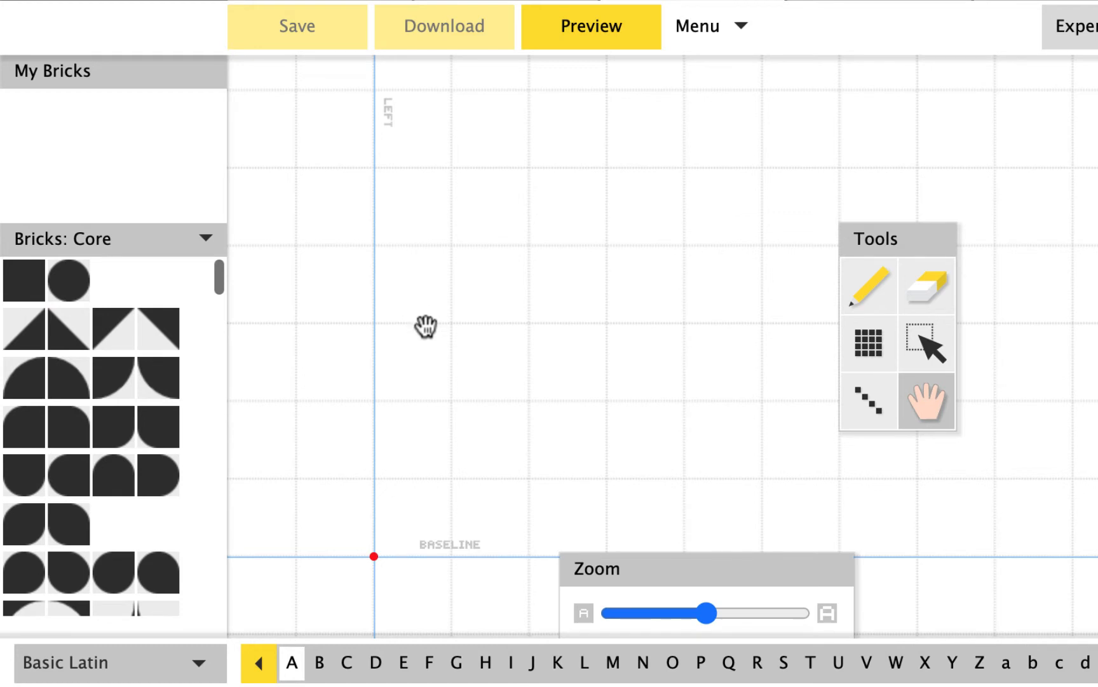
# Place a triangle brick filling the upper-left half of a square beside the left guide, and erase it again.
pyautogui.click(117, 333)
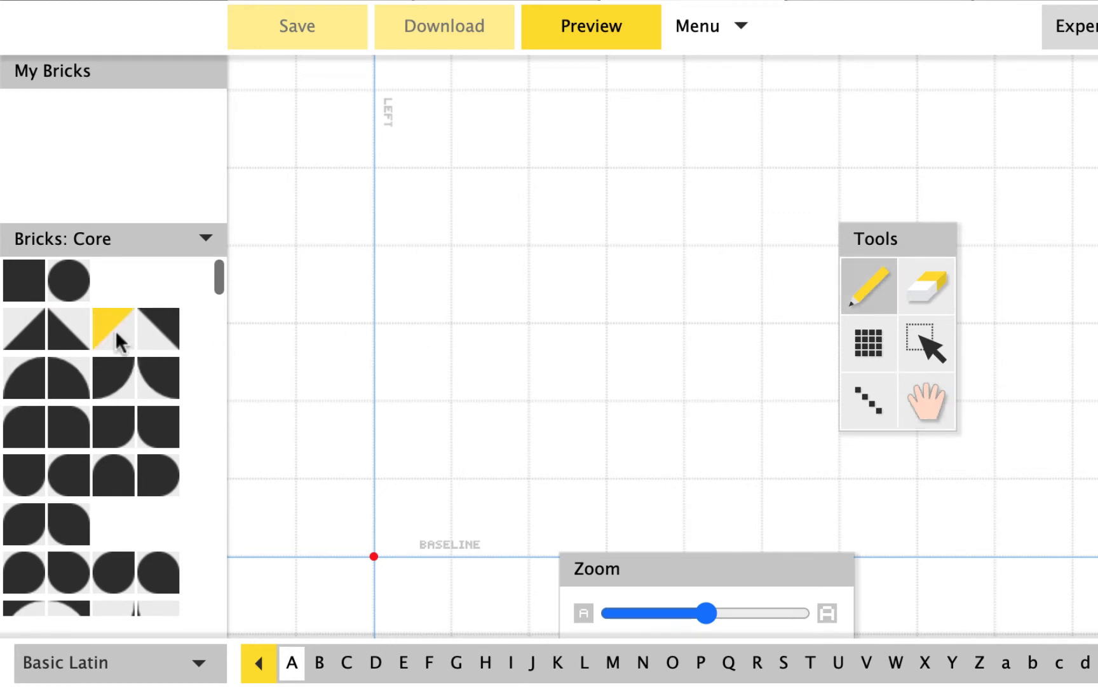
pyautogui.click(422, 275)
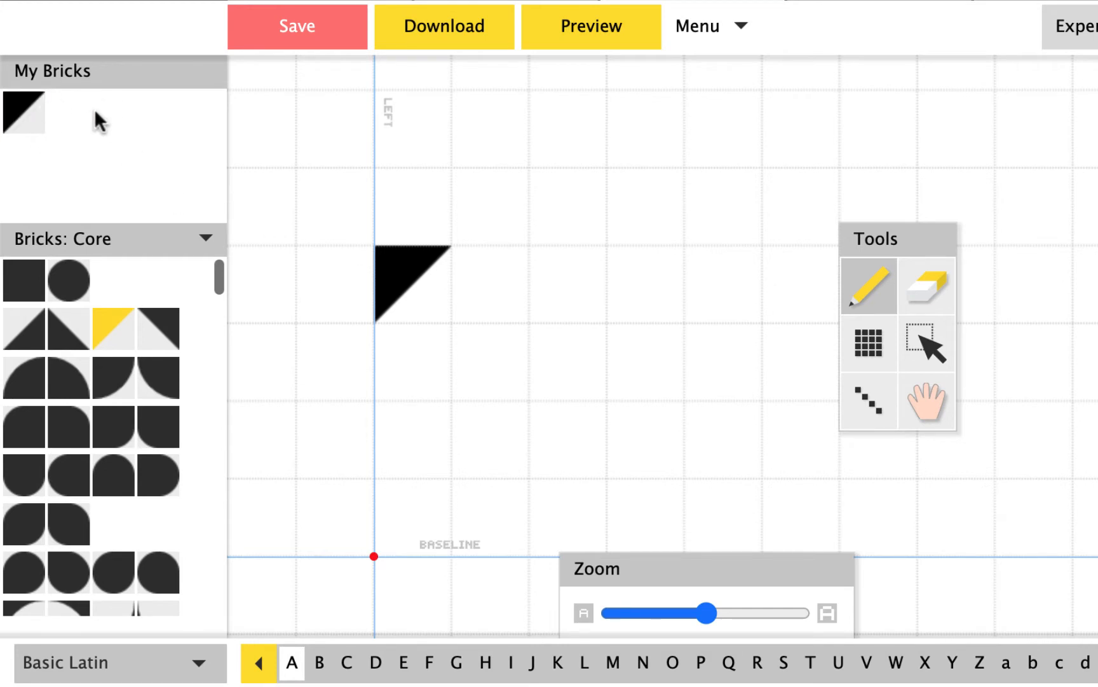
pyautogui.click(933, 280)
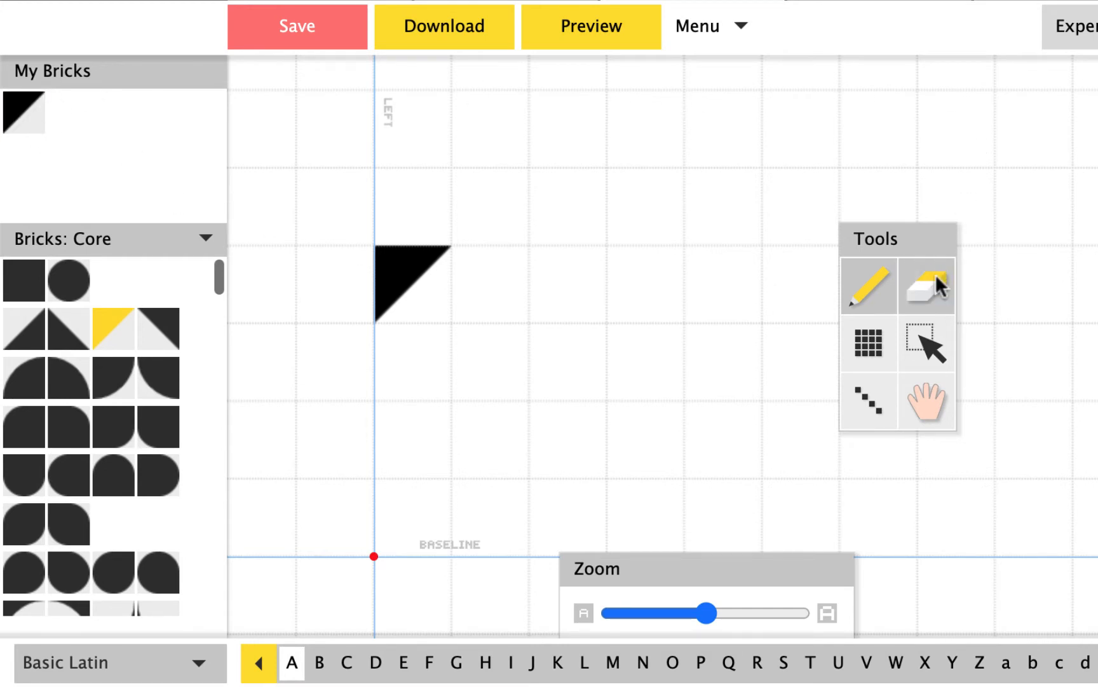
pyautogui.click(430, 257)
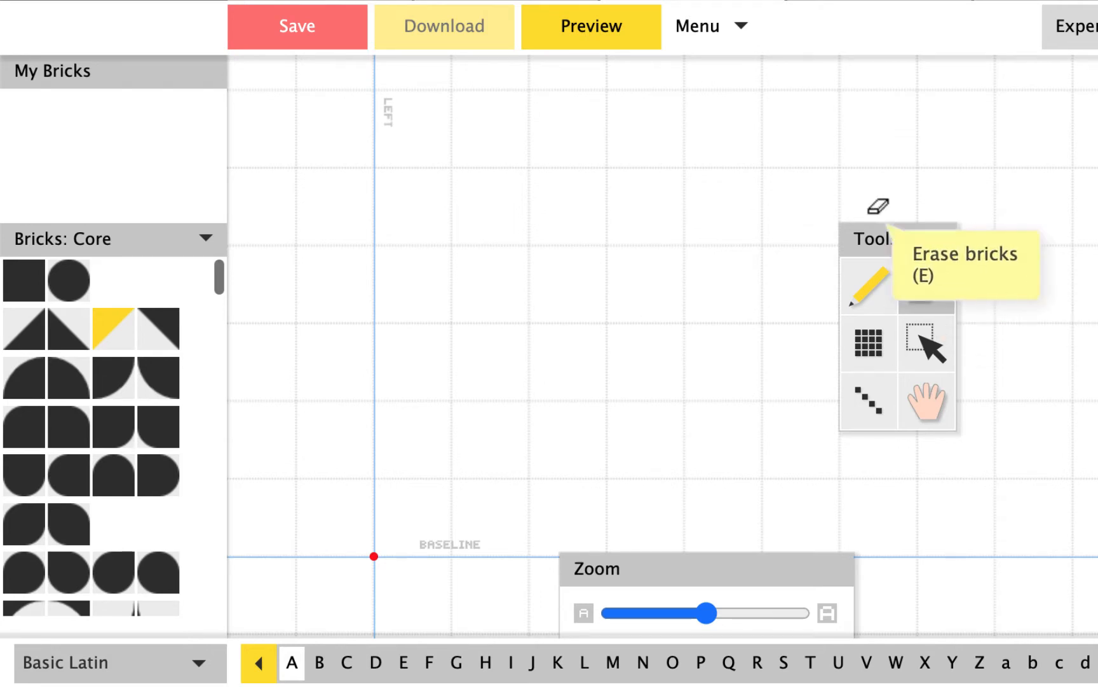
# Show the extra guides and move the vertical one to six grid squares from the left guide.
pyautogui.click(742, 28)
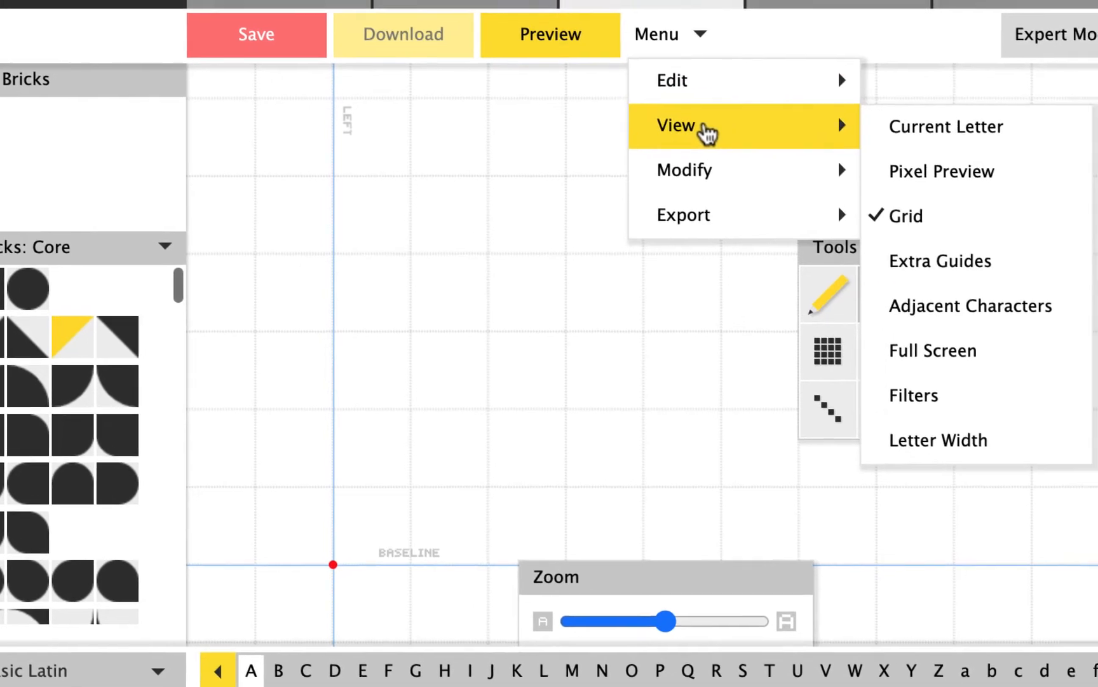
pyautogui.moveTo(795, 162)
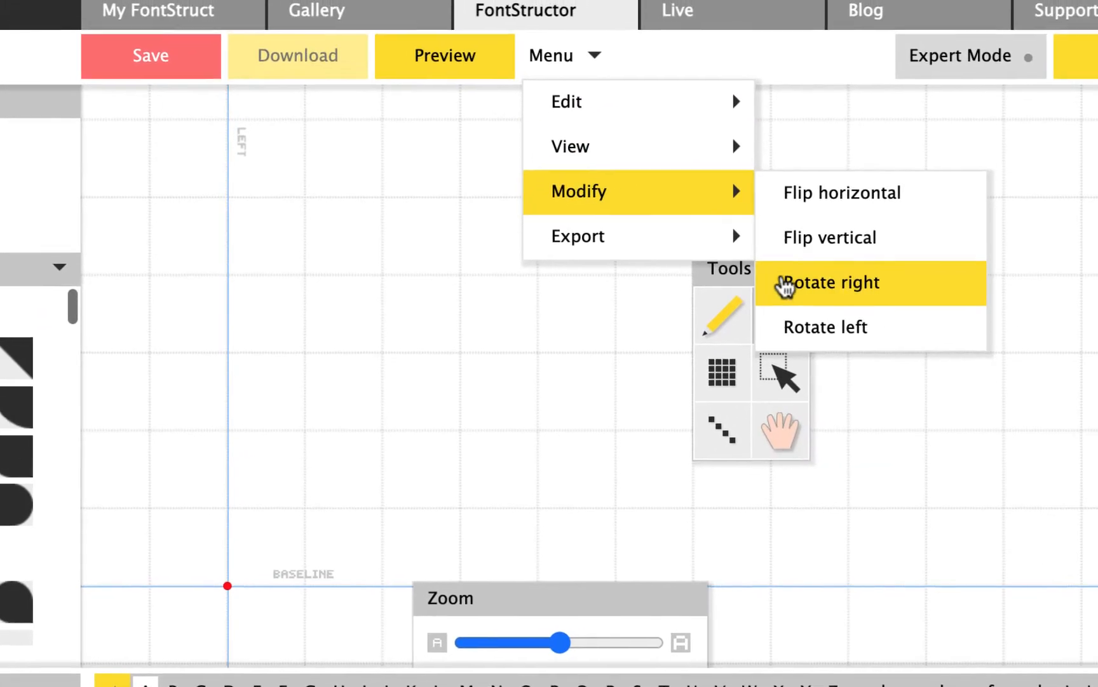
pyautogui.moveTo(699, 156)
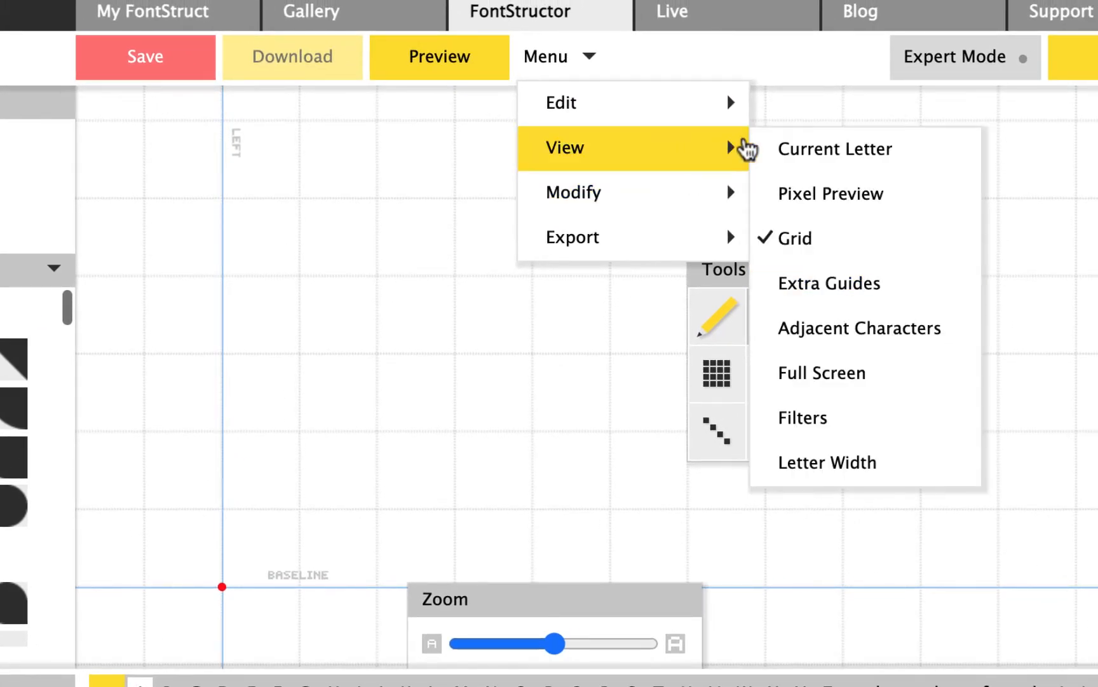
pyautogui.click(849, 295)
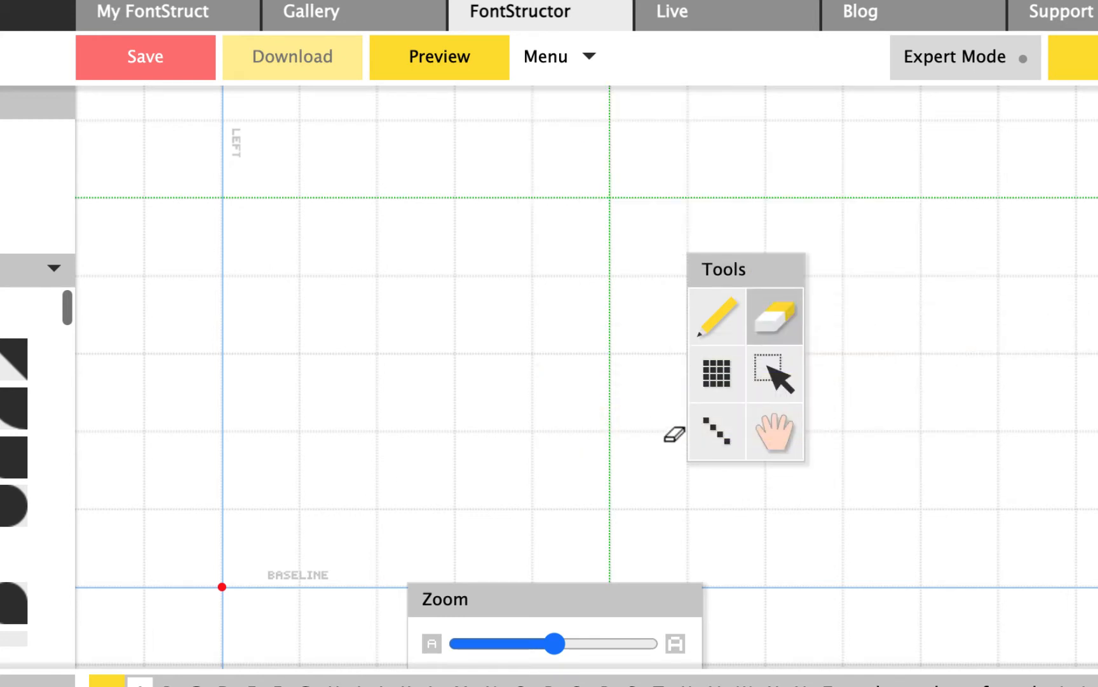
pyautogui.click(773, 385)
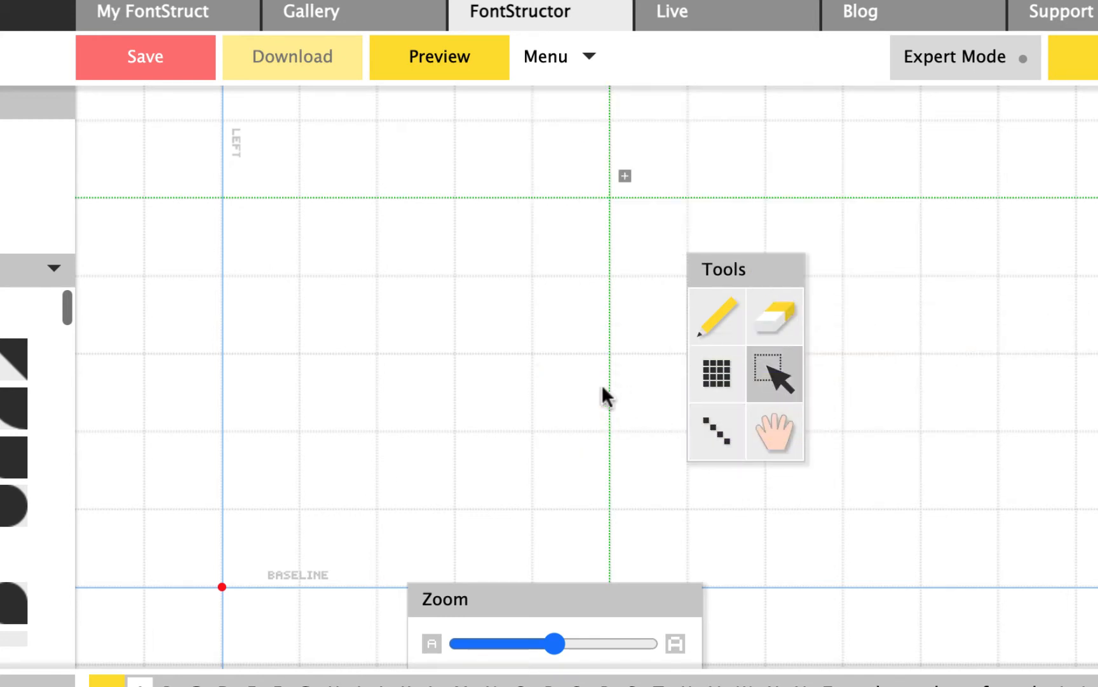
pyautogui.moveTo(610, 386); pyautogui.dragTo(769, 390)
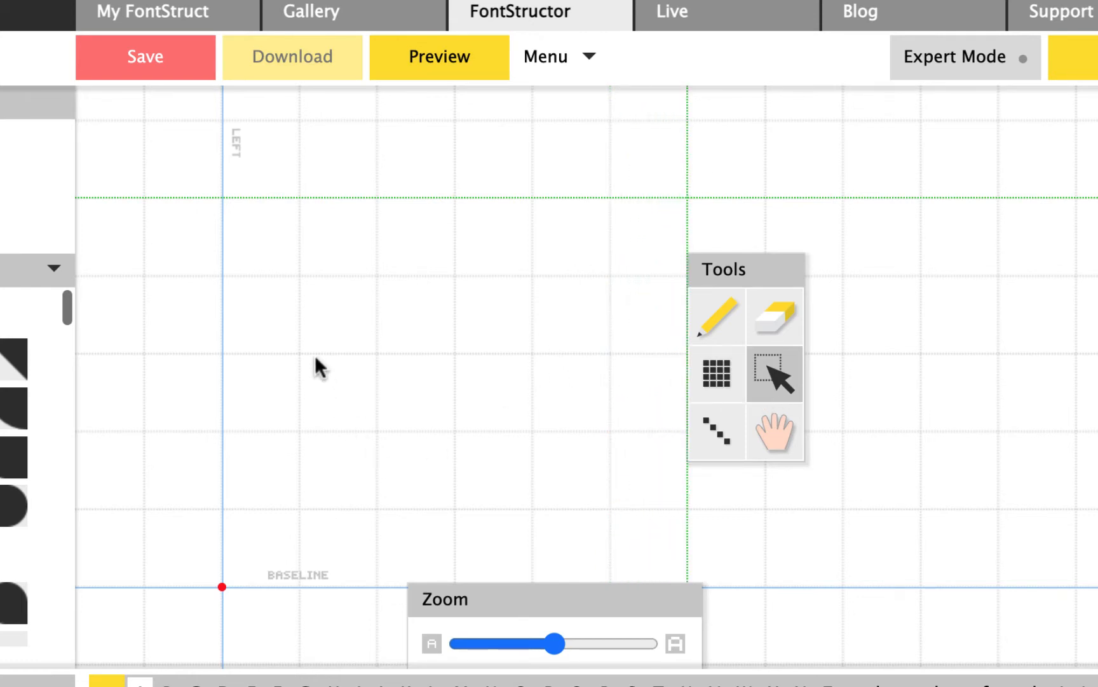
# Raise the horizontal extra guide to eight squares above the baseline, and move the Zoom palette clear of the letter area.
pyautogui.scroll(3, 315, 355)
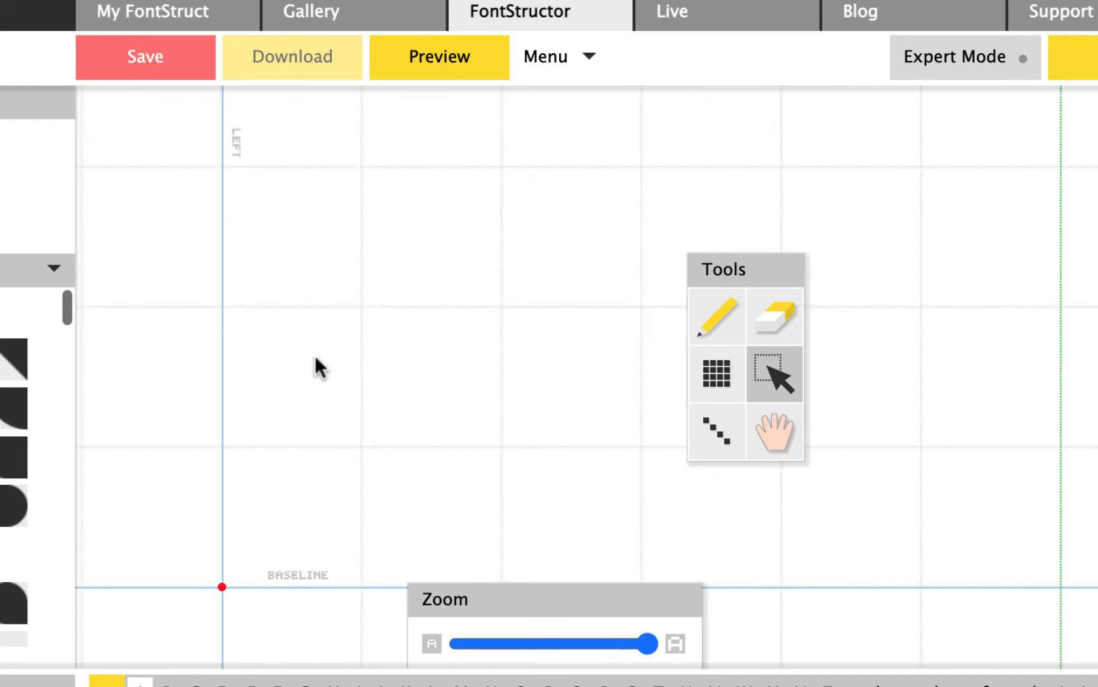
pyautogui.scroll(-5, 314, 354)
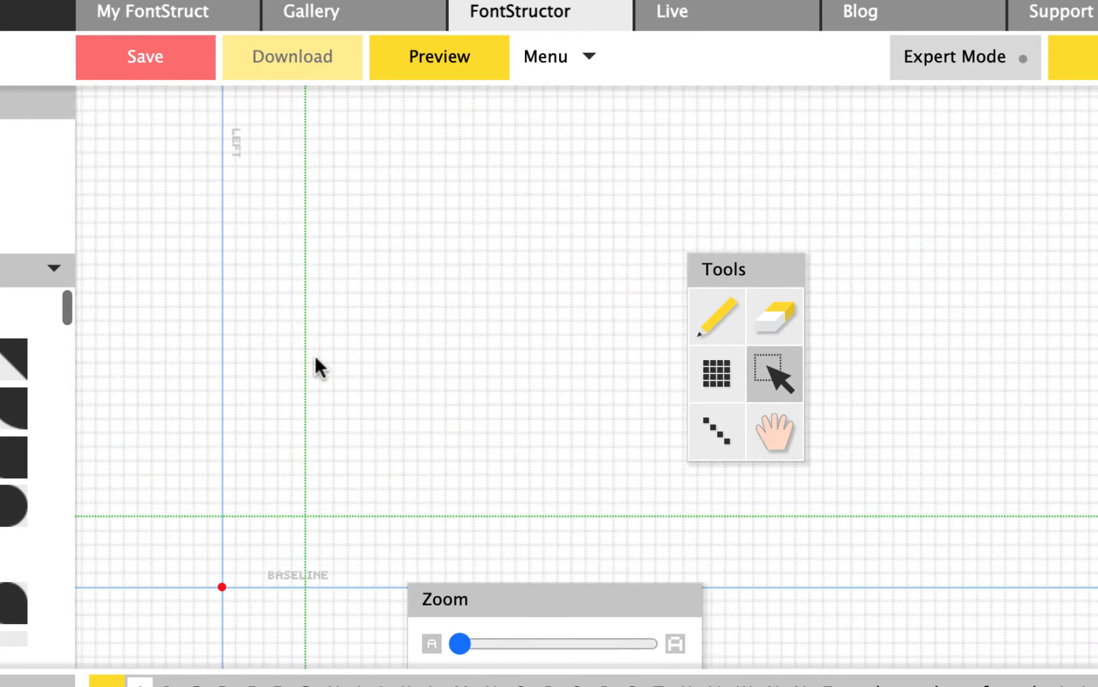
pyautogui.moveTo(459, 644); pyautogui.dragTo(507, 635)
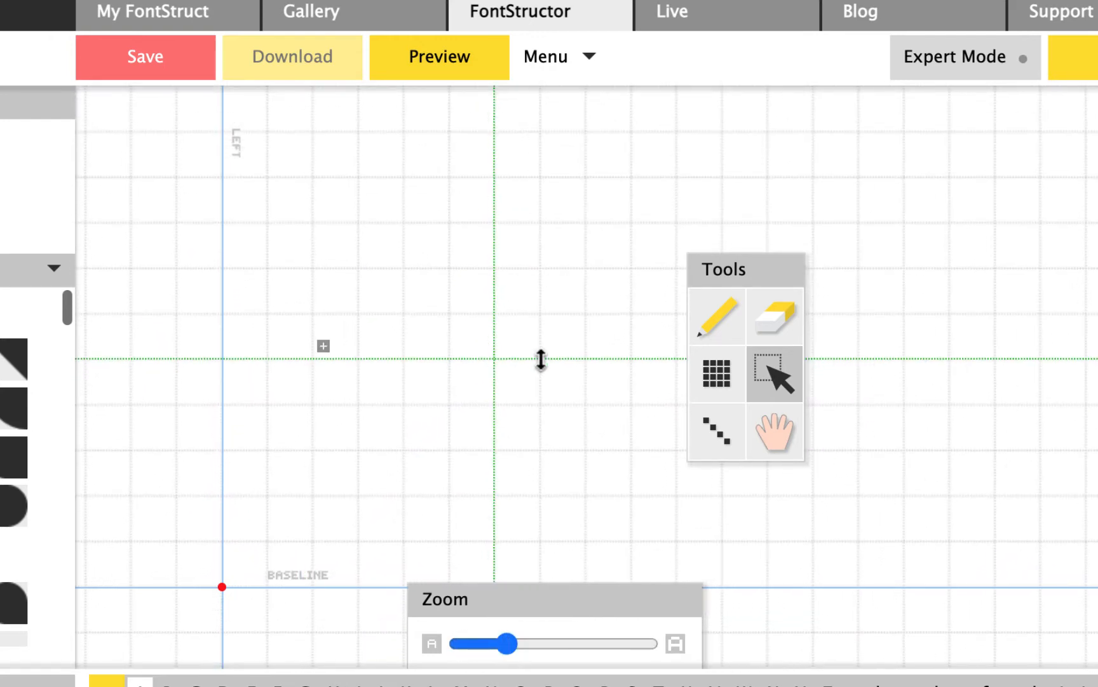
pyautogui.moveTo(541, 359)
pyautogui.mouseDown()
pyautogui.moveTo(538, 235)
pyautogui.moveTo(540, 256)
pyautogui.mouseUp()
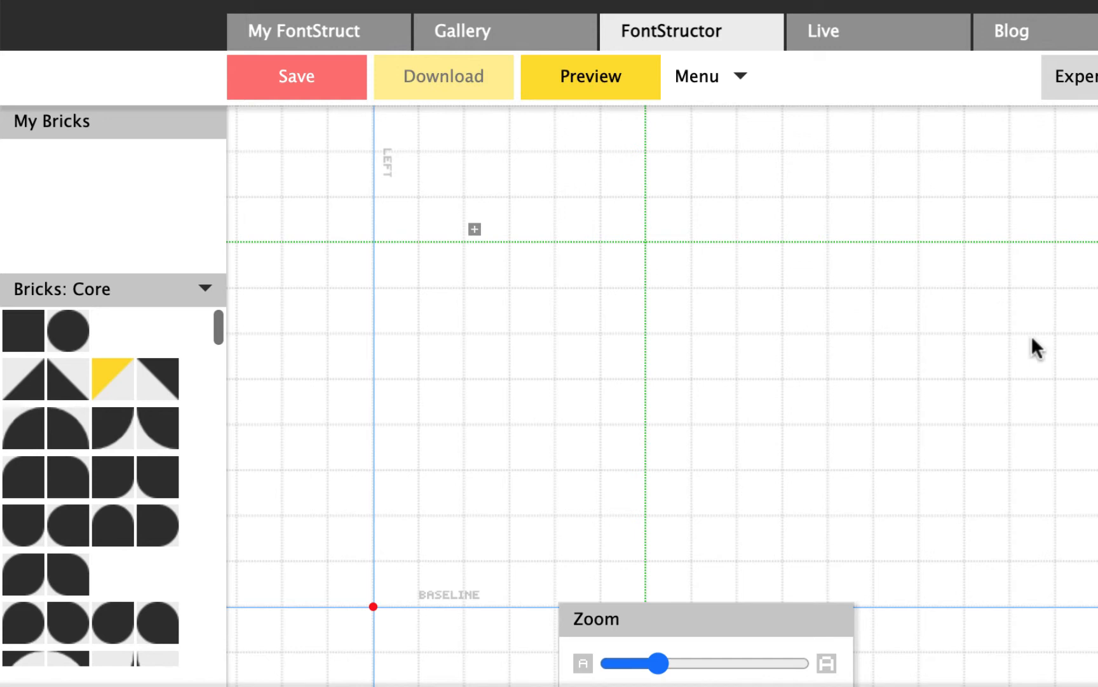
pyautogui.moveTo(779, 620); pyautogui.dragTo(1081, 550)
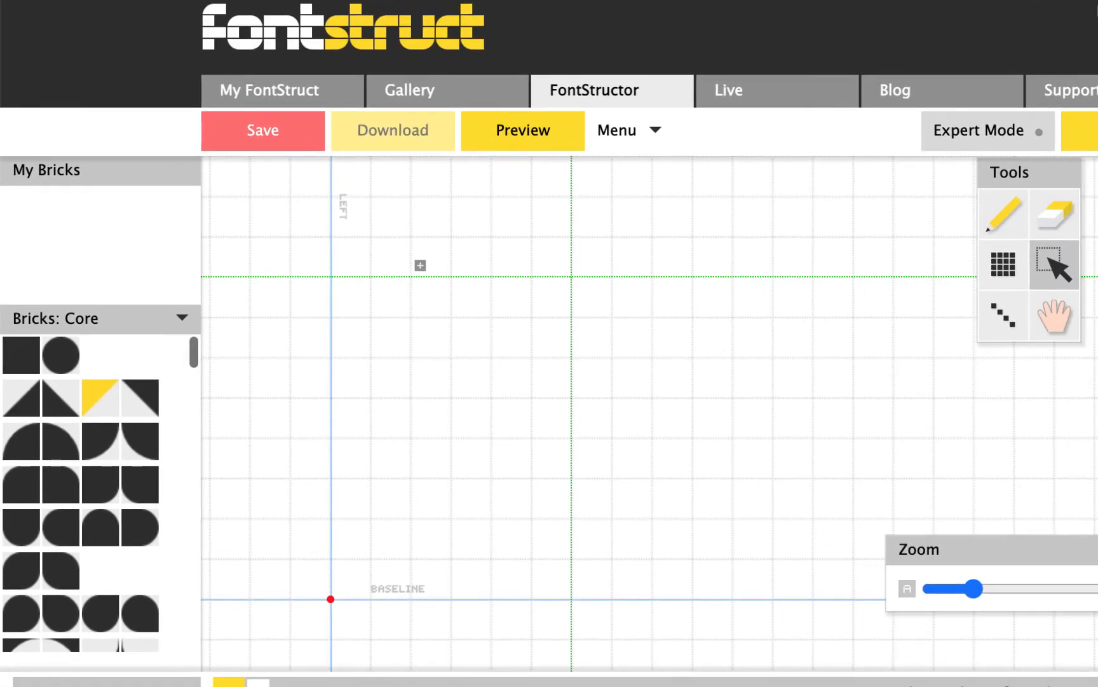
pyautogui.moveTo(1097, 590); pyautogui.dragTo(1076, 593)
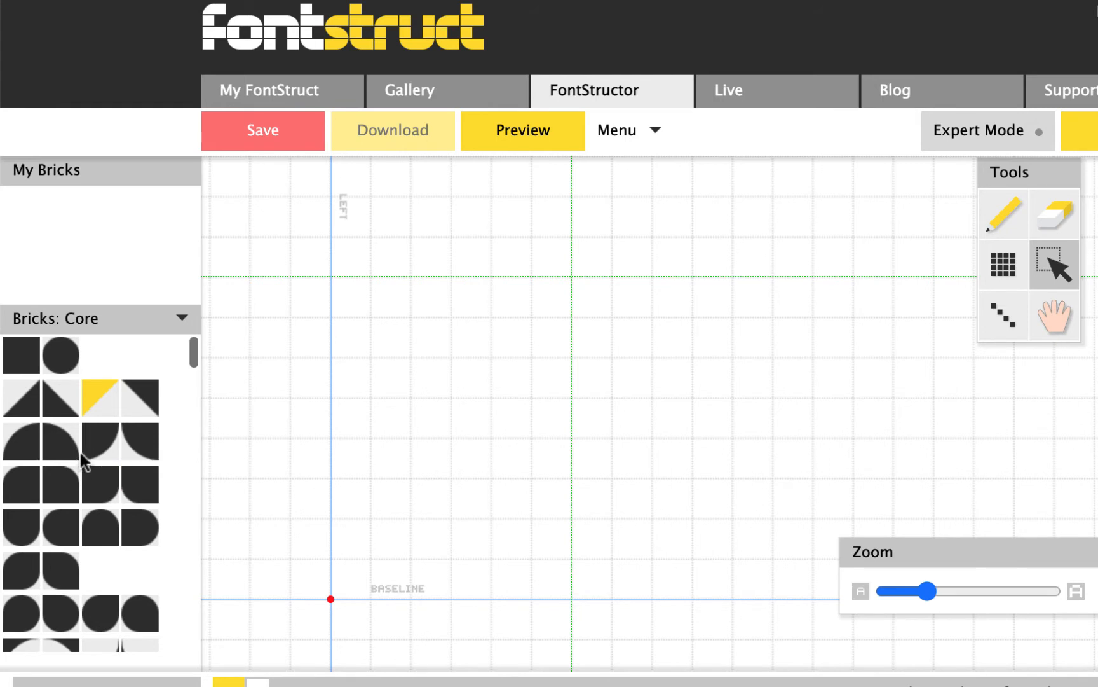
# Pencil circle bricks: six stacked along the left guide from the second row up, and four along the baseline from the second column.
pyautogui.click(61, 349)
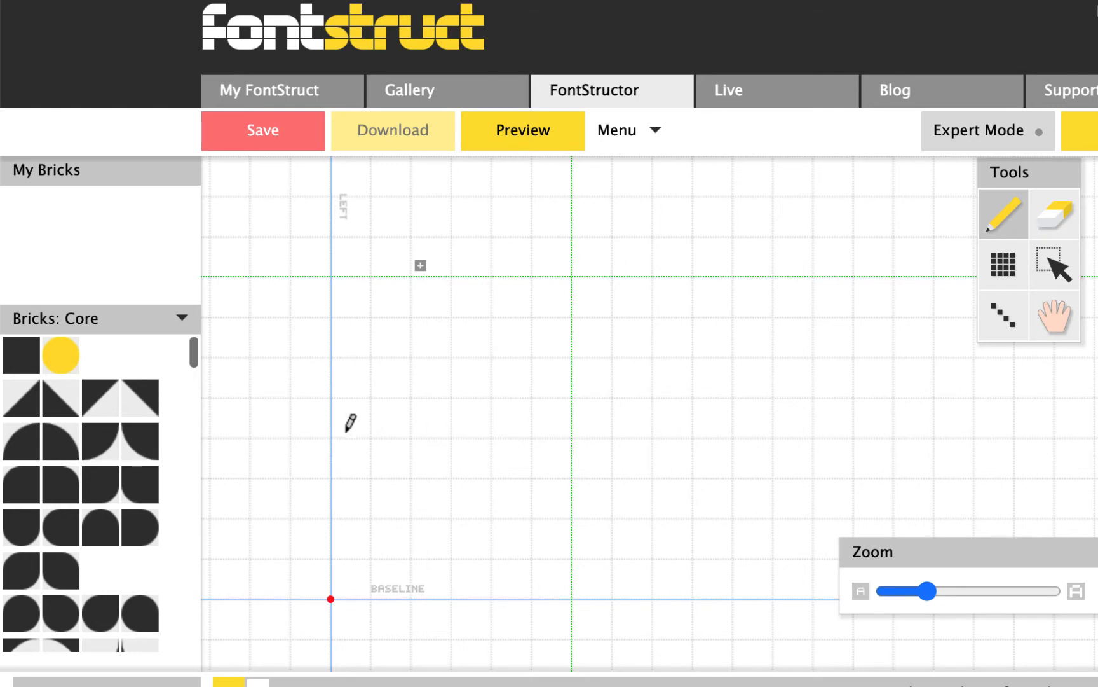
pyautogui.moveTo(351, 423); pyautogui.dragTo(350, 337)
pyautogui.click(351, 497)
pyautogui.click(350, 538)
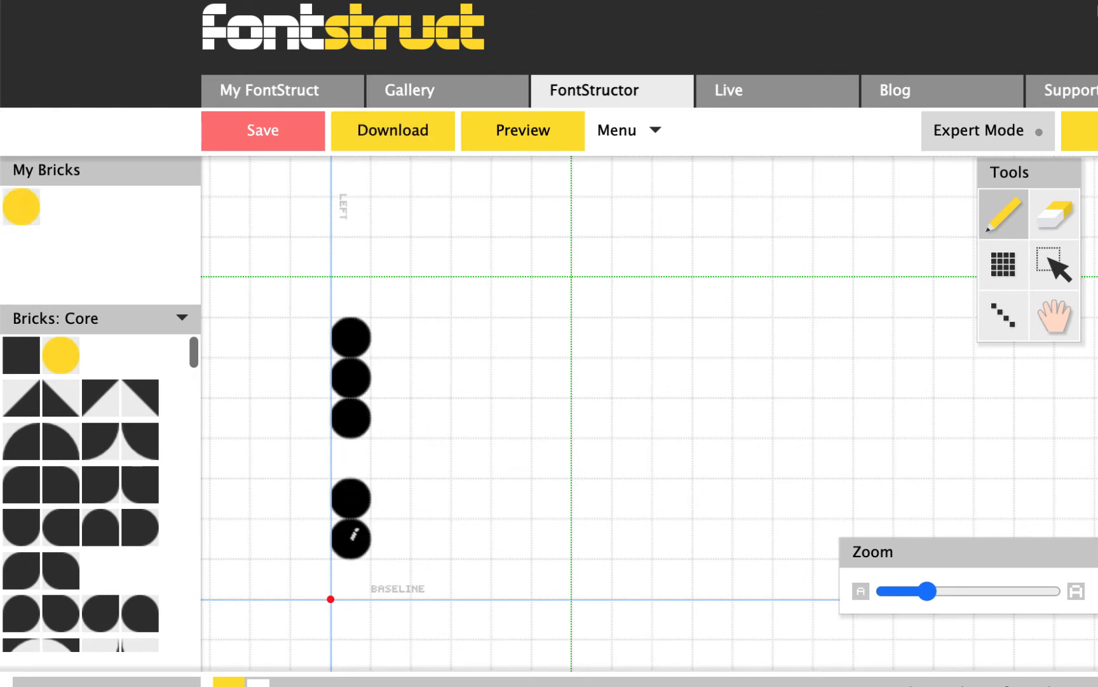
pyautogui.click(352, 451)
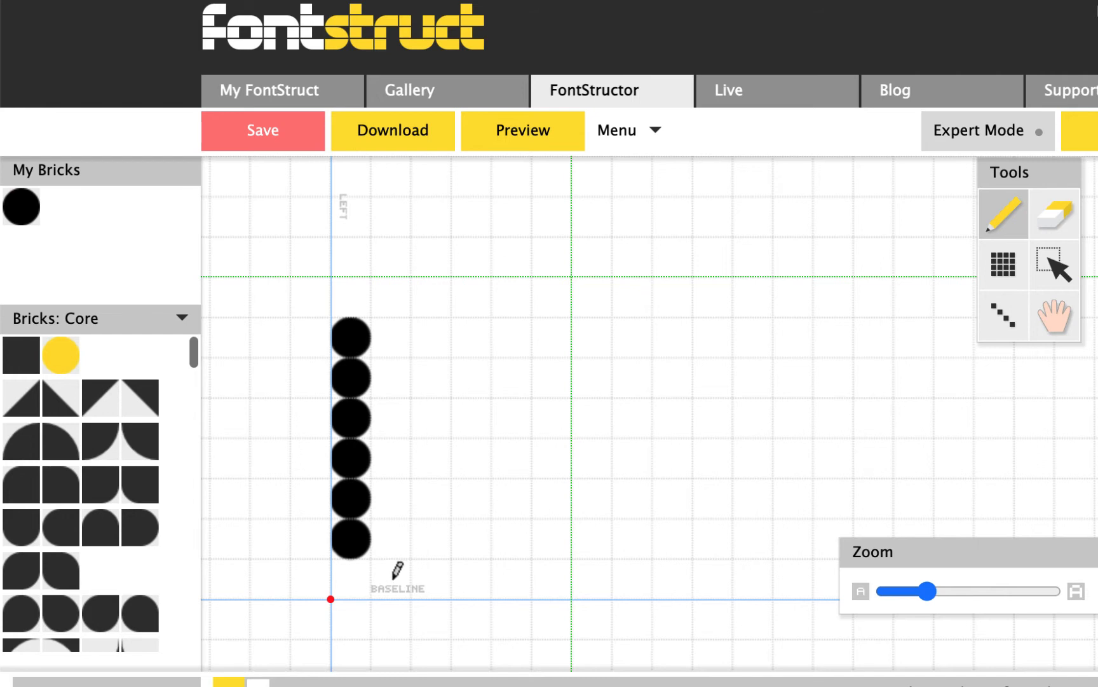
pyautogui.moveTo(393, 577); pyautogui.dragTo(513, 580)
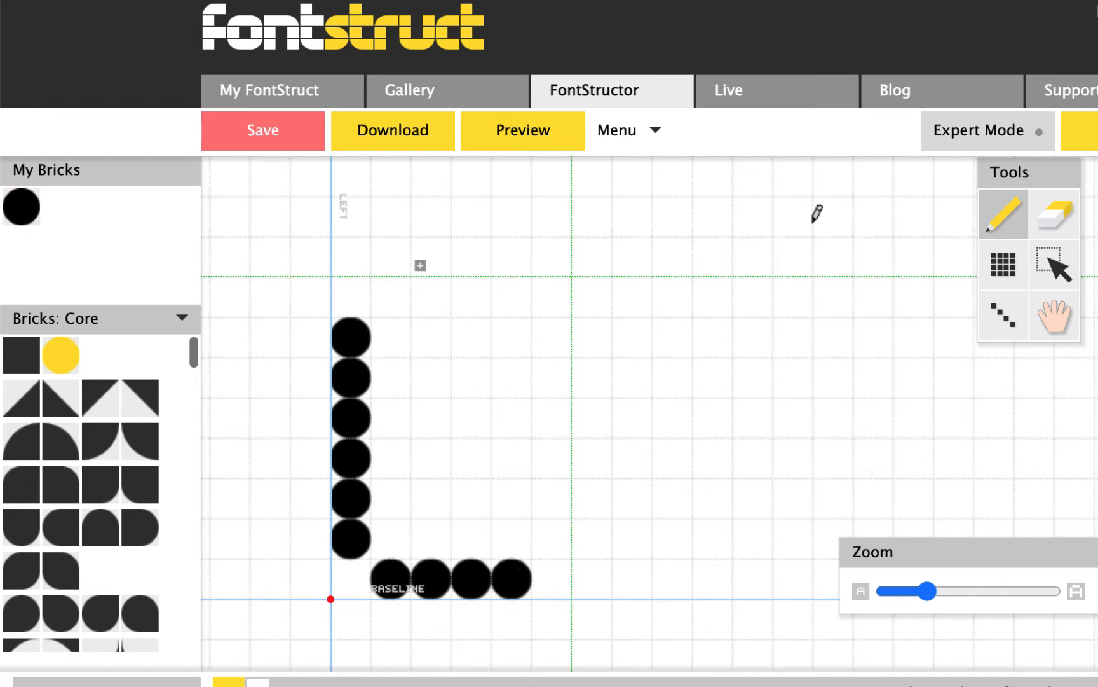
# Select all the circle bricks of the unfinished letter and erase them to clear the six-by-eight area.
pyautogui.click(1052, 274)
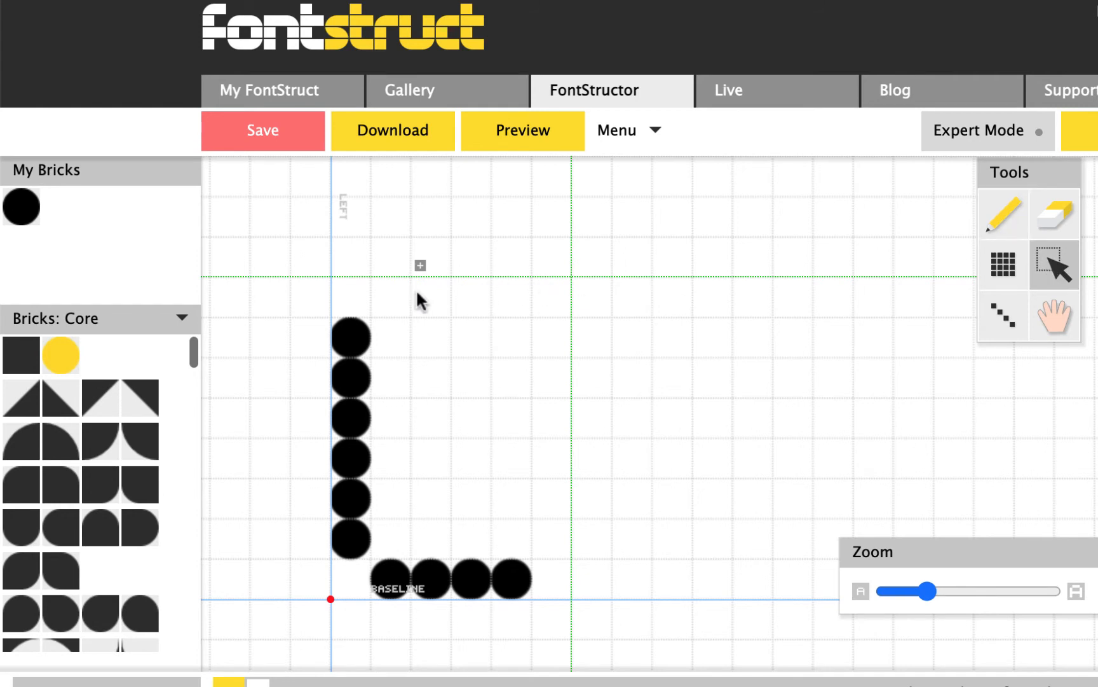
pyautogui.moveTo(283, 263); pyautogui.dragTo(622, 648)
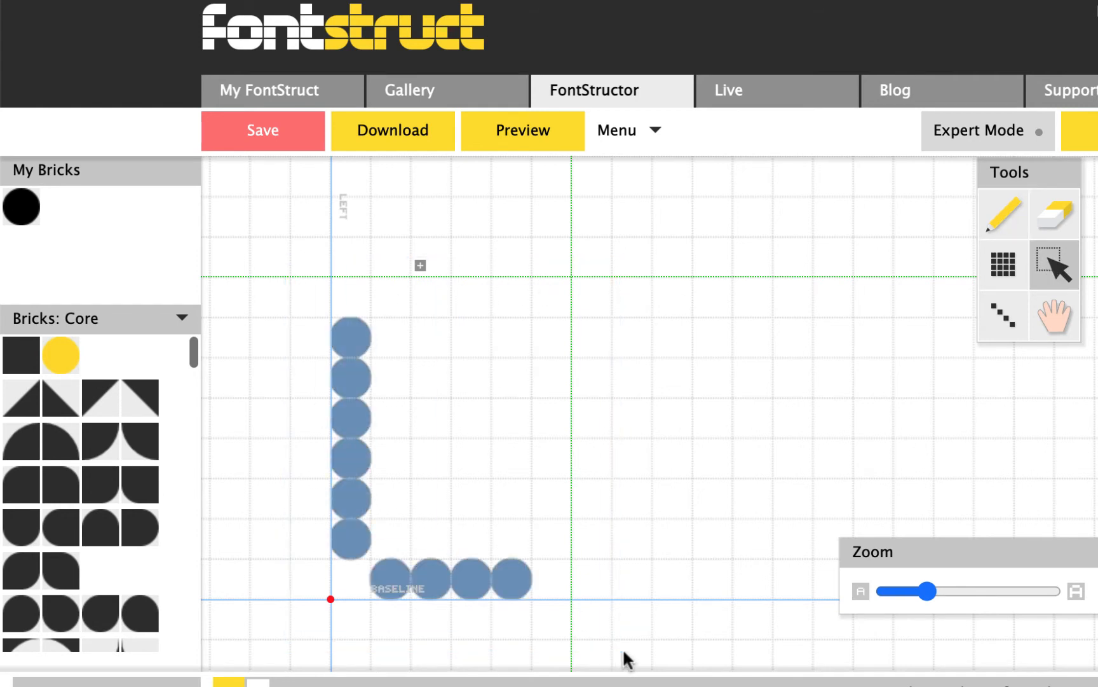
pyautogui.click(1057, 215)
pyautogui.moveTo(360, 347)
pyautogui.mouseDown()
pyautogui.moveTo(422, 571)
pyautogui.moveTo(571, 572)
pyautogui.mouseUp()
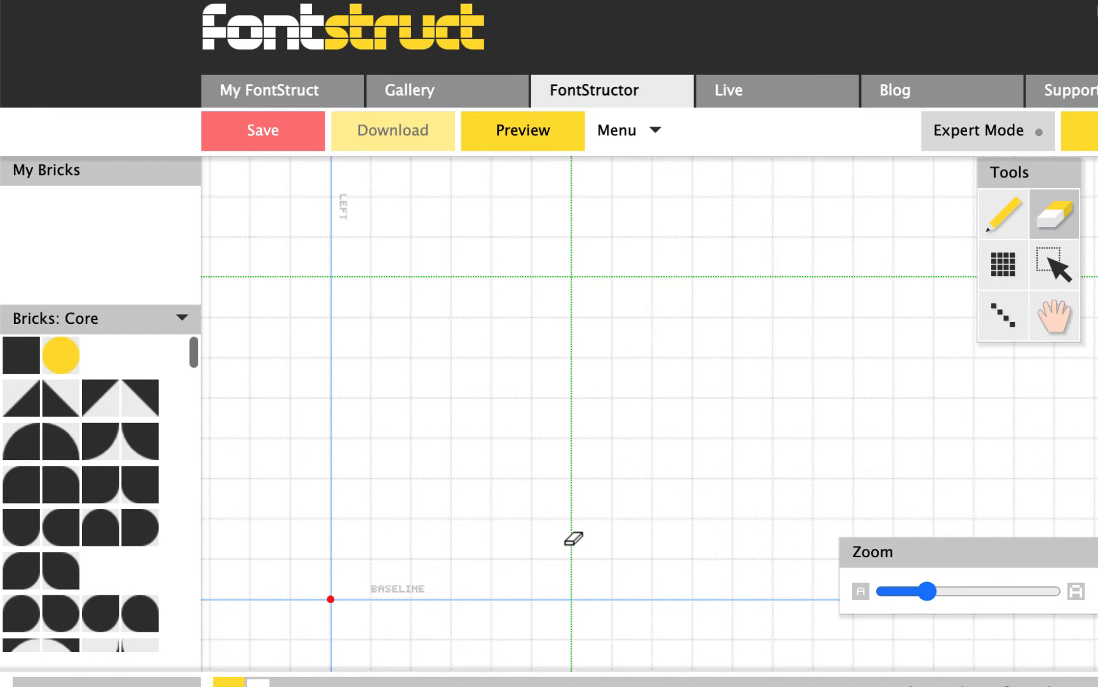
# Pencil a capital A outline from circle bricks: seven-brick columns along both vertical guides and four bricks across the eighth row between them.
pyautogui.click(1003, 216)
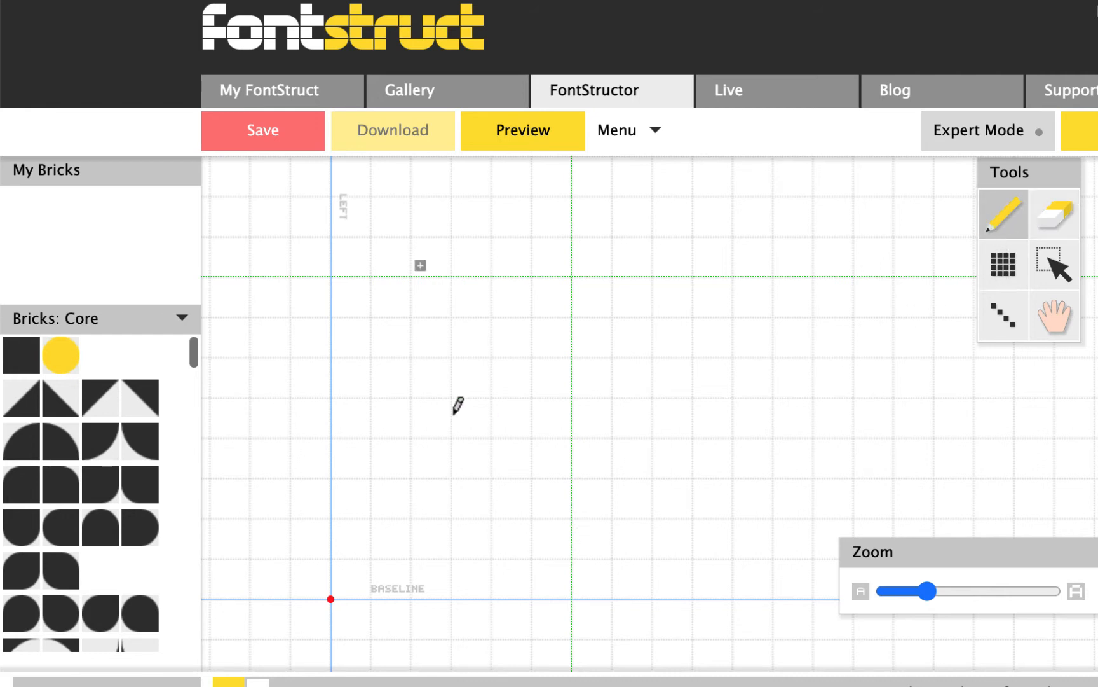
pyautogui.moveTo(349, 588); pyautogui.dragTo(363, 347)
pyautogui.moveTo(404, 297); pyautogui.dragTo(501, 283)
pyautogui.click(552, 333)
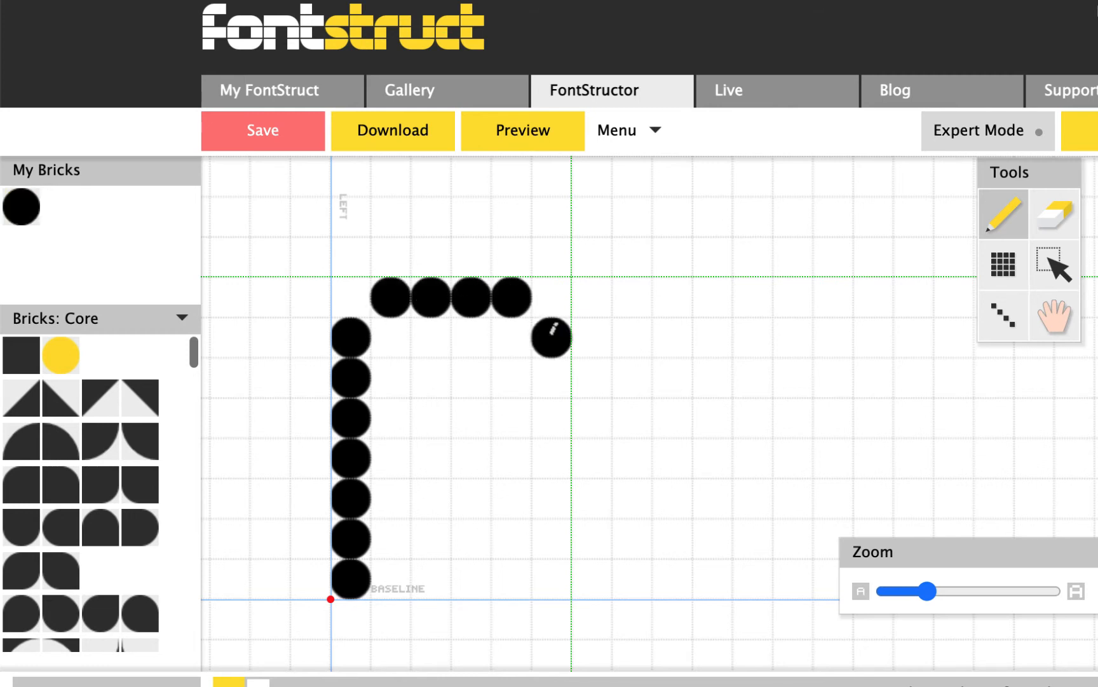
pyautogui.moveTo(553, 375); pyautogui.dragTo(561, 562)
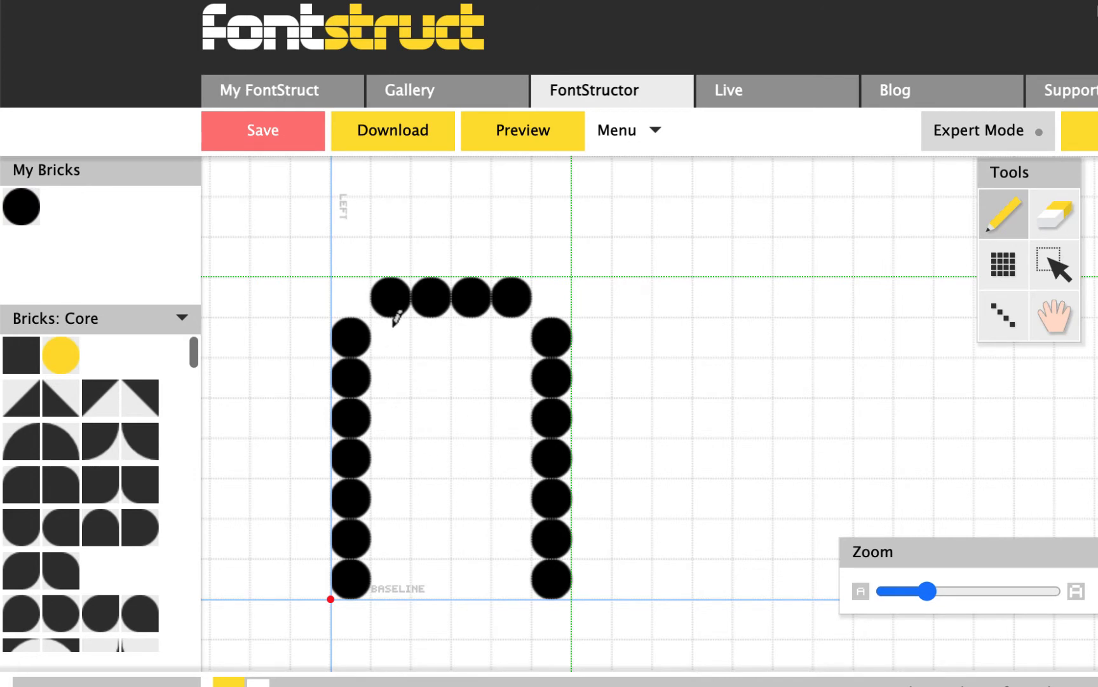
# Thicken both legs of the A with a second inner column of bricks and erase the two bricks below the baseline.
pyautogui.moveTo(394, 338); pyautogui.dragTo(391, 576)
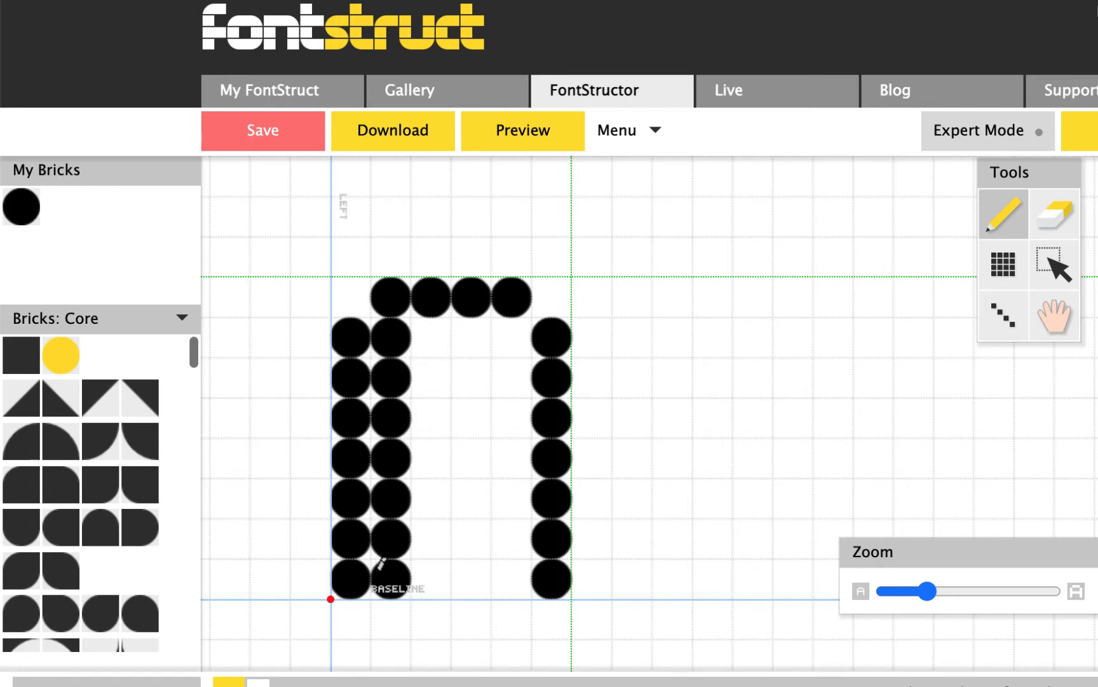
pyautogui.moveTo(516, 355)
pyautogui.mouseDown()
pyautogui.moveTo(517, 558)
pyautogui.moveTo(535, 613)
pyautogui.mouseUp()
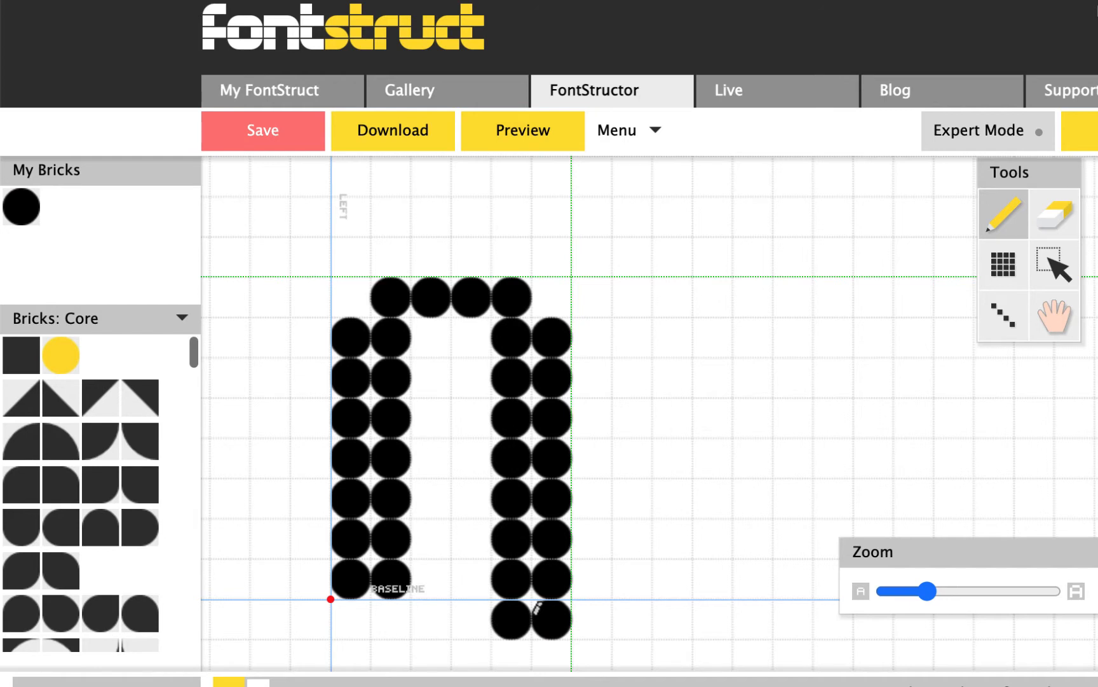
pyautogui.click(1053, 215)
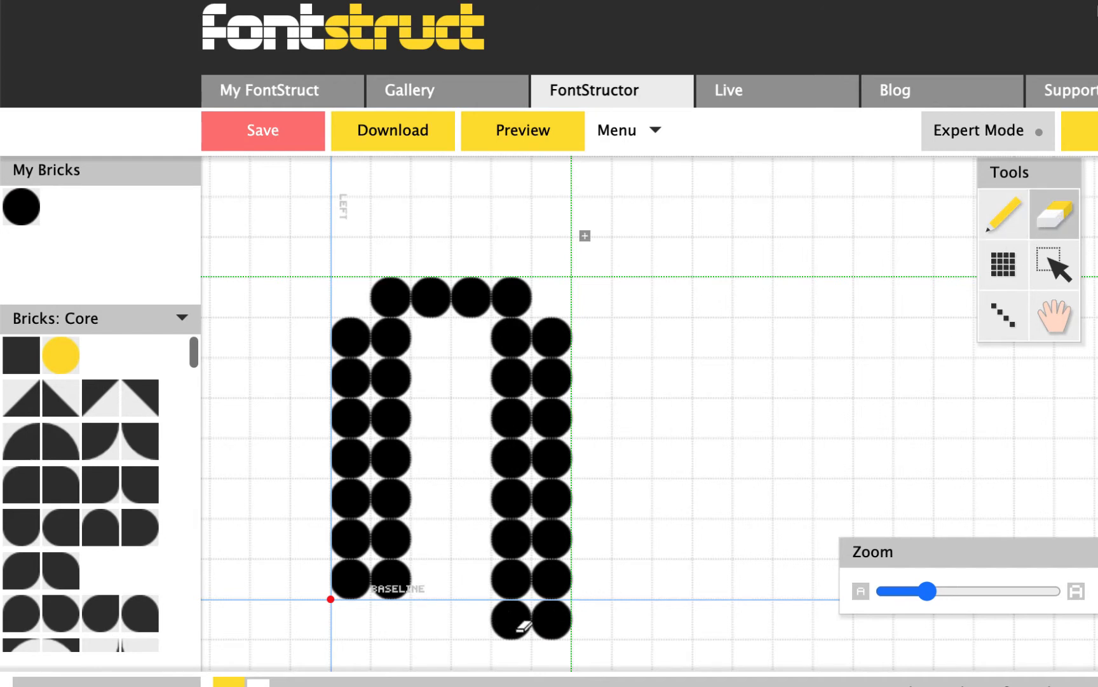
pyautogui.moveTo(523, 626); pyautogui.dragTo(584, 623)
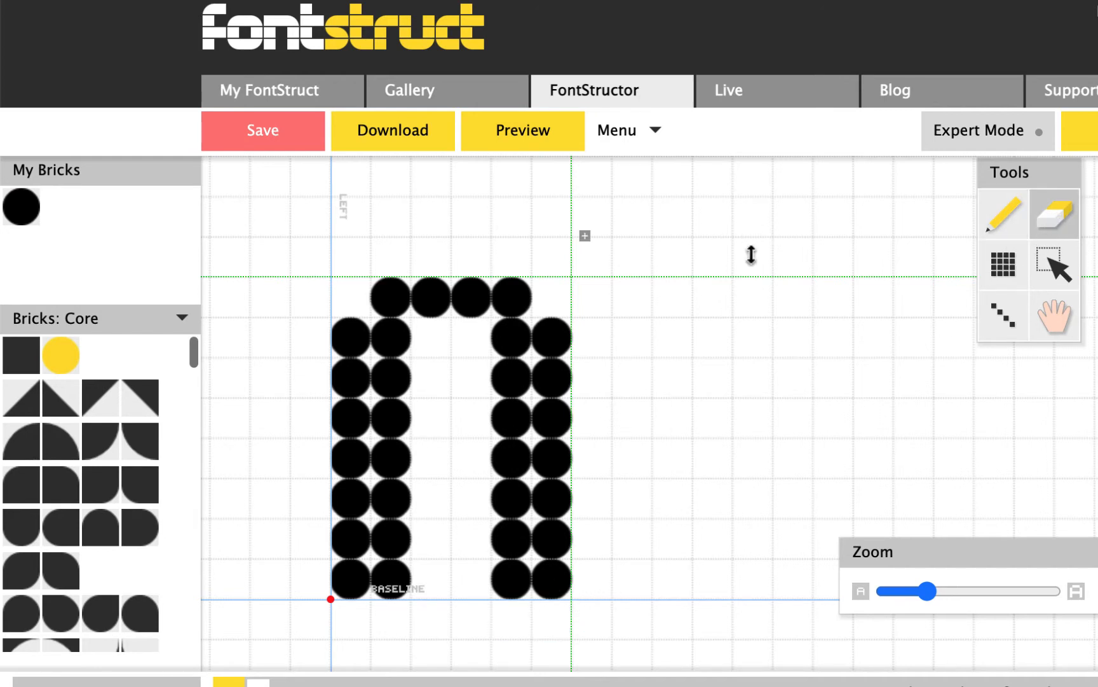
# Thicken the A's top arch to two rows and fill a two-row crossbar between the legs at the third and fourth rows.
pyautogui.click(1010, 222)
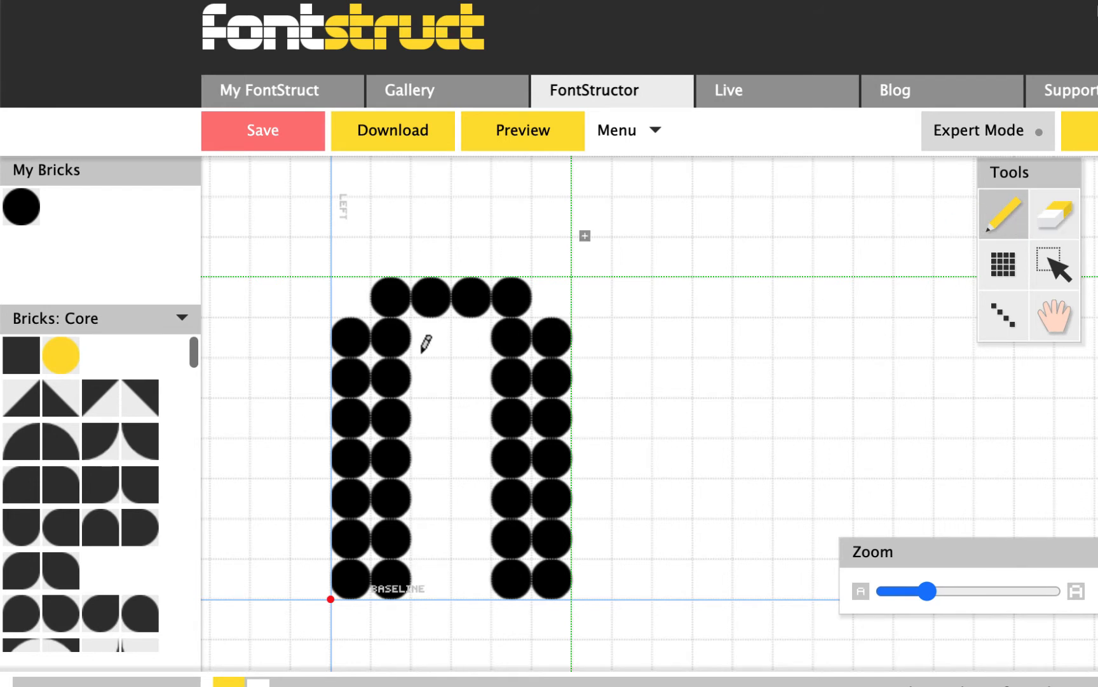
pyautogui.moveTo(422, 351); pyautogui.dragTo(500, 330)
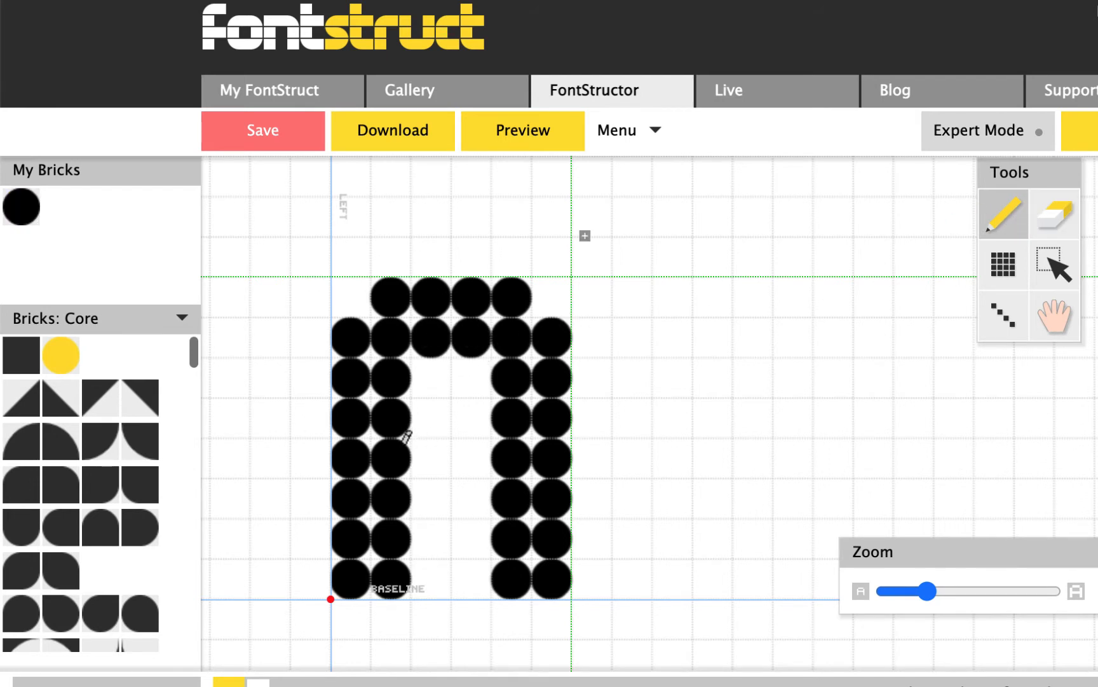
pyautogui.moveTo(408, 446); pyautogui.dragTo(473, 451)
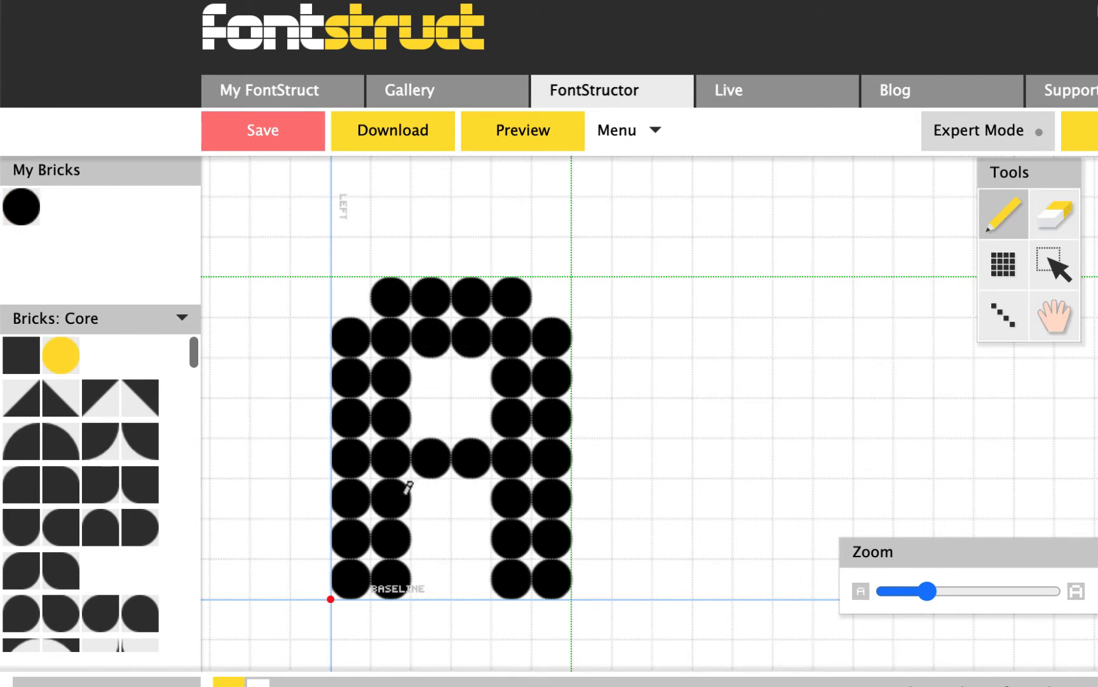
pyautogui.moveTo(407, 488); pyautogui.dragTo(489, 487)
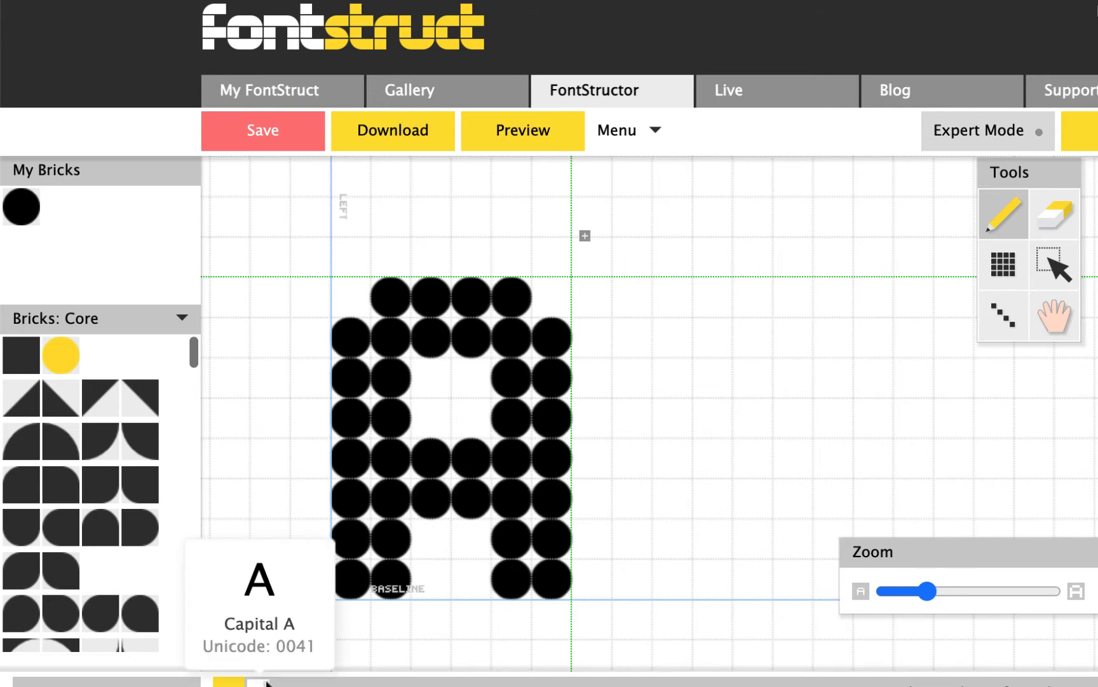
# Open the capital B glyph and pencil a two-column, eight-brick stem with the top row extended to the fifth column.
pyautogui.scroll(-2, 338, 636)
pyautogui.click(283, 649)
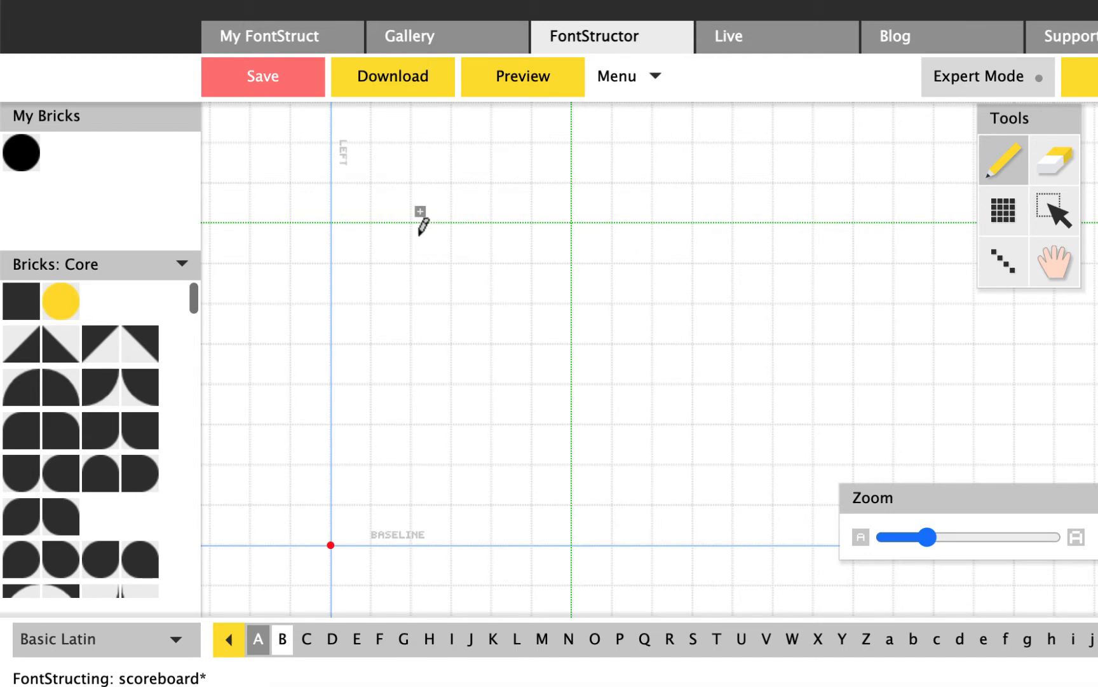
pyautogui.moveTo(363, 238); pyautogui.dragTo(363, 515)
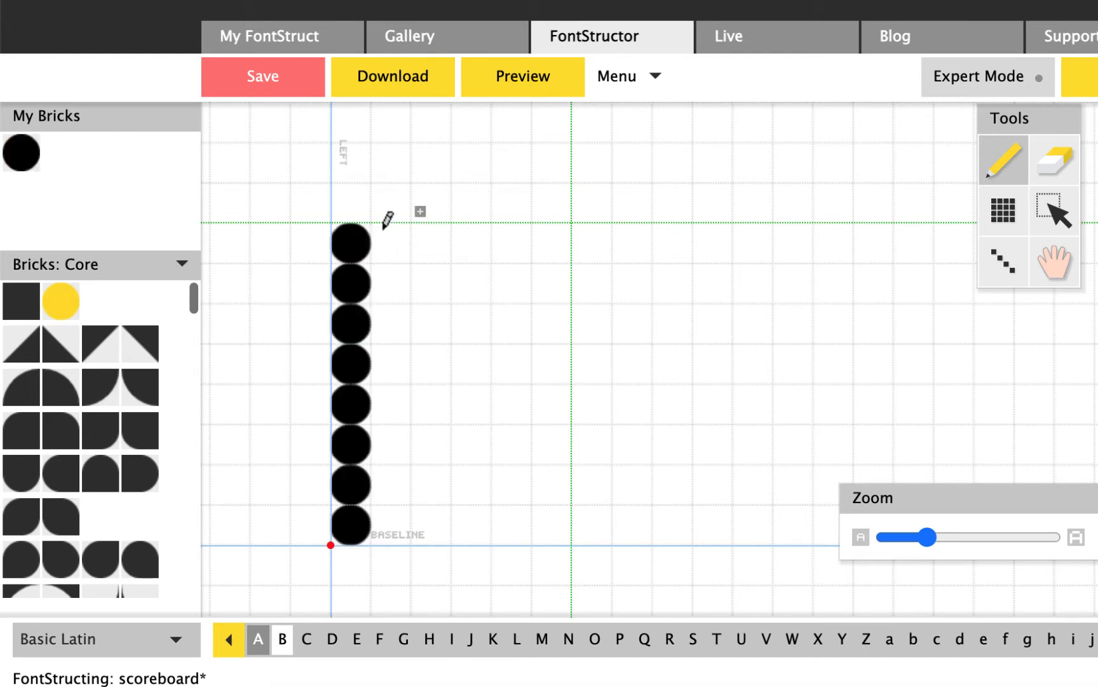
pyautogui.moveTo(390, 241); pyautogui.dragTo(390, 515)
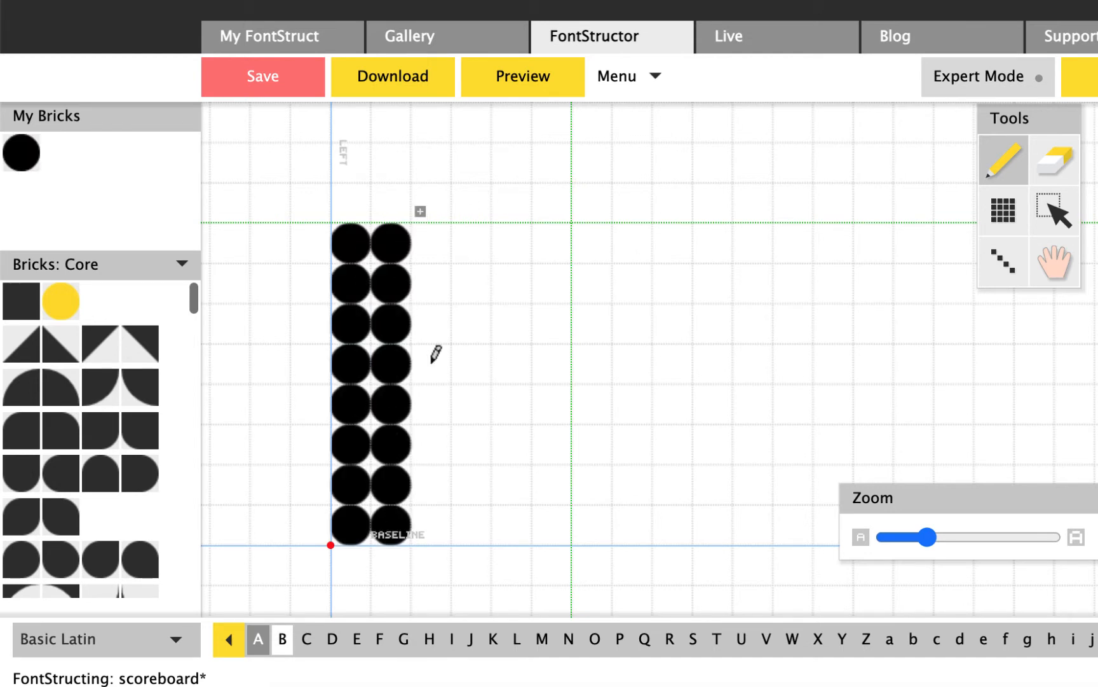
pyautogui.moveTo(436, 233); pyautogui.dragTo(514, 232)
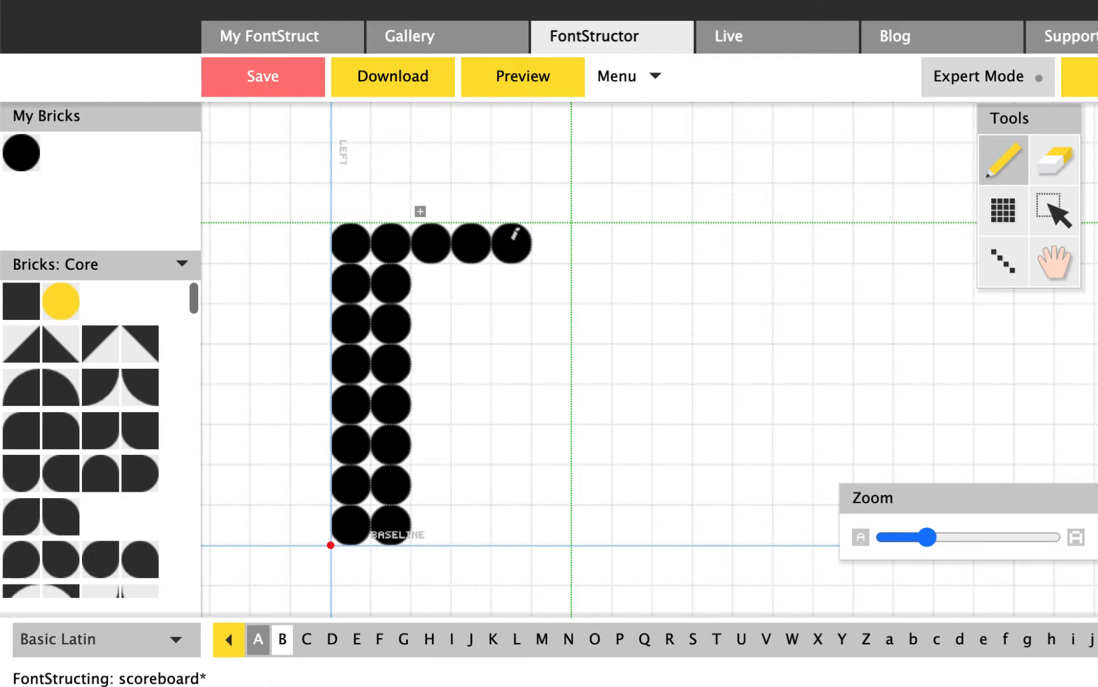
# Pencil B's upper bowl: two bricks in the sixth column at rows six and seven, and three closing it along row five.
pyautogui.click(549, 295)
pyautogui.click(548, 338)
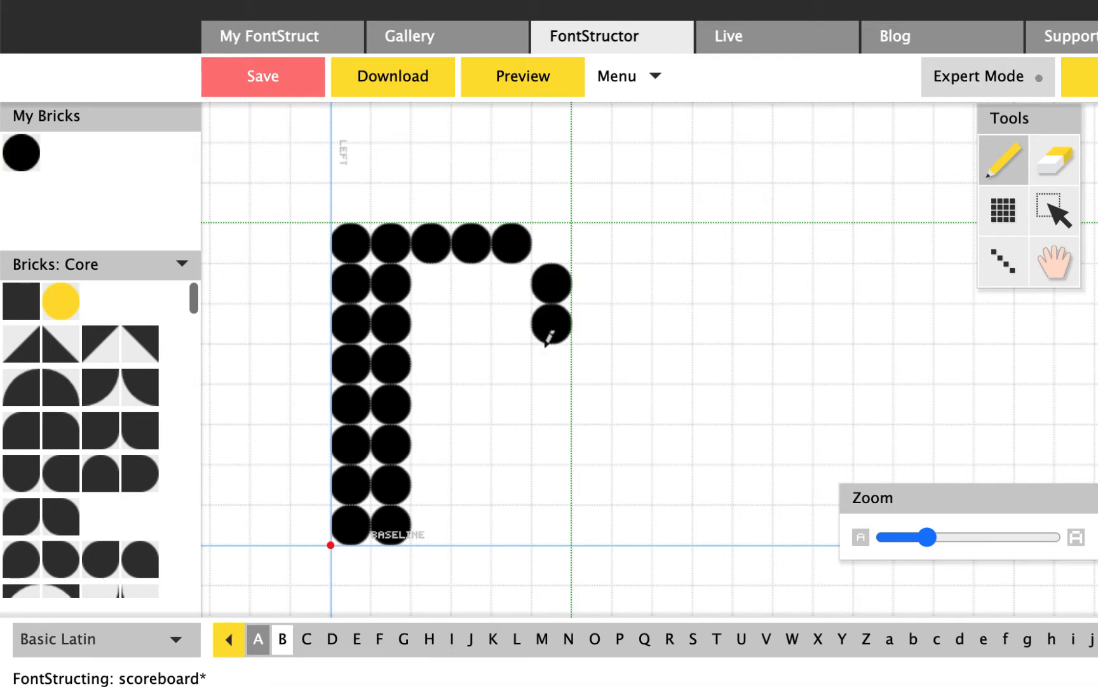
pyautogui.click(520, 368)
pyautogui.moveTo(478, 360); pyautogui.dragTo(424, 359)
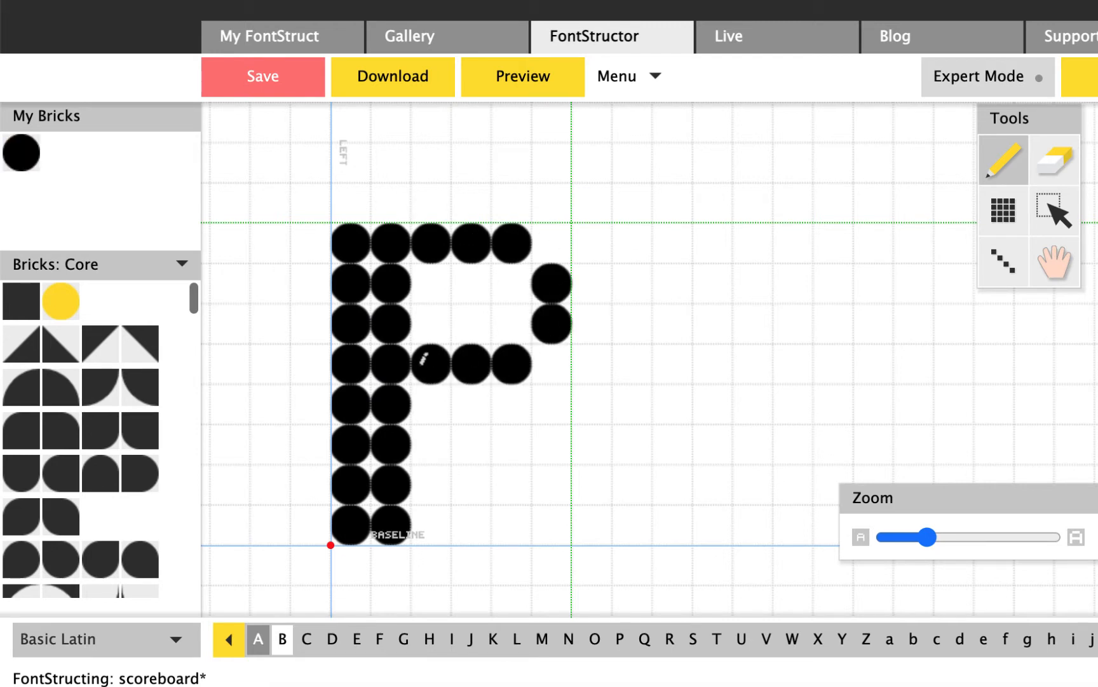
# Pencil B's lower bowl: extend row four to the fifth column, add sixth-column bricks at rows two and three, and fill the bottom two rows.
pyautogui.moveTo(418, 405); pyautogui.dragTo(482, 400)
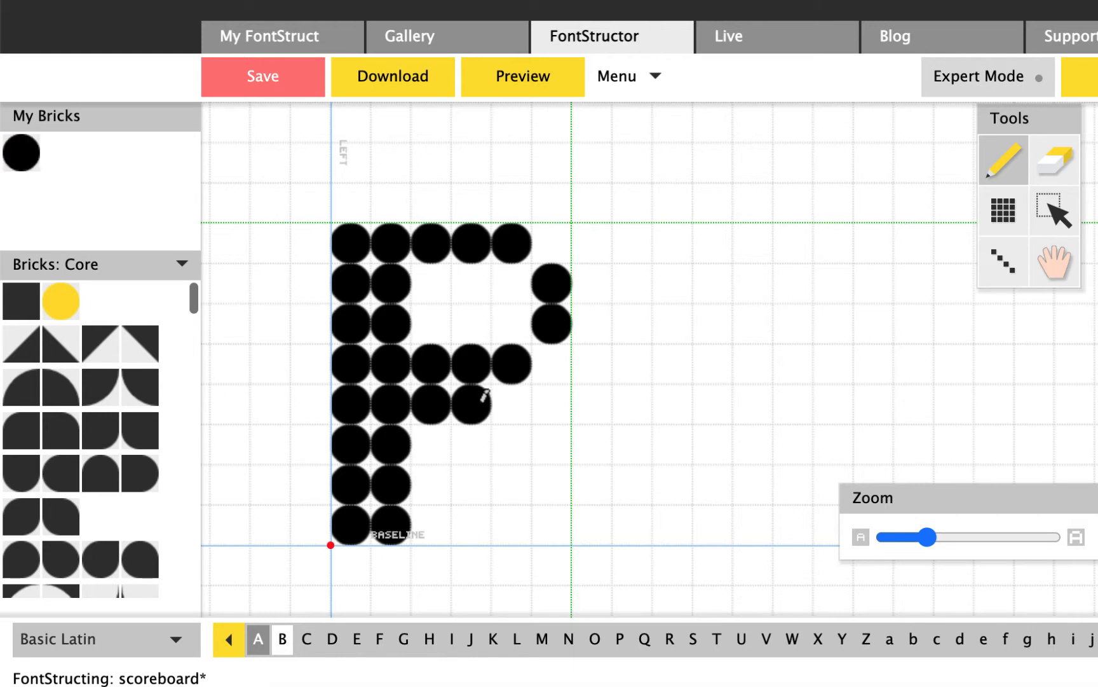
pyautogui.click(518, 398)
pyautogui.click(553, 443)
pyautogui.click(556, 483)
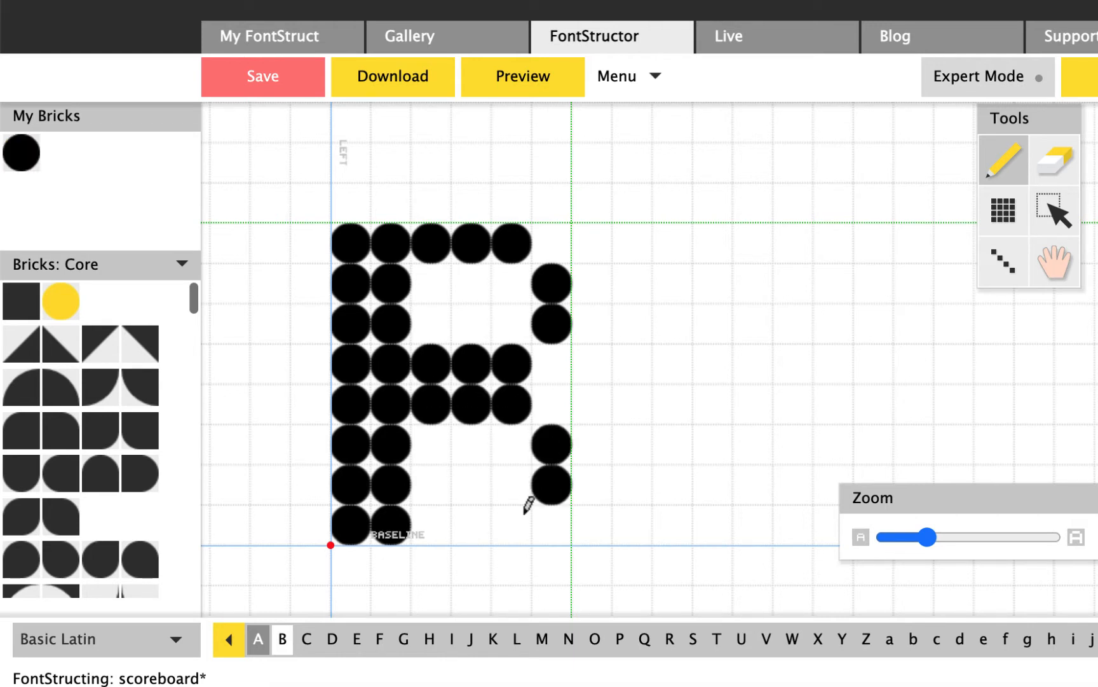
pyautogui.click(509, 522)
pyautogui.moveTo(477, 526)
pyautogui.mouseDown()
pyautogui.moveTo(400, 531)
pyautogui.moveTo(391, 490)
pyautogui.moveTo(532, 478)
pyautogui.mouseUp()
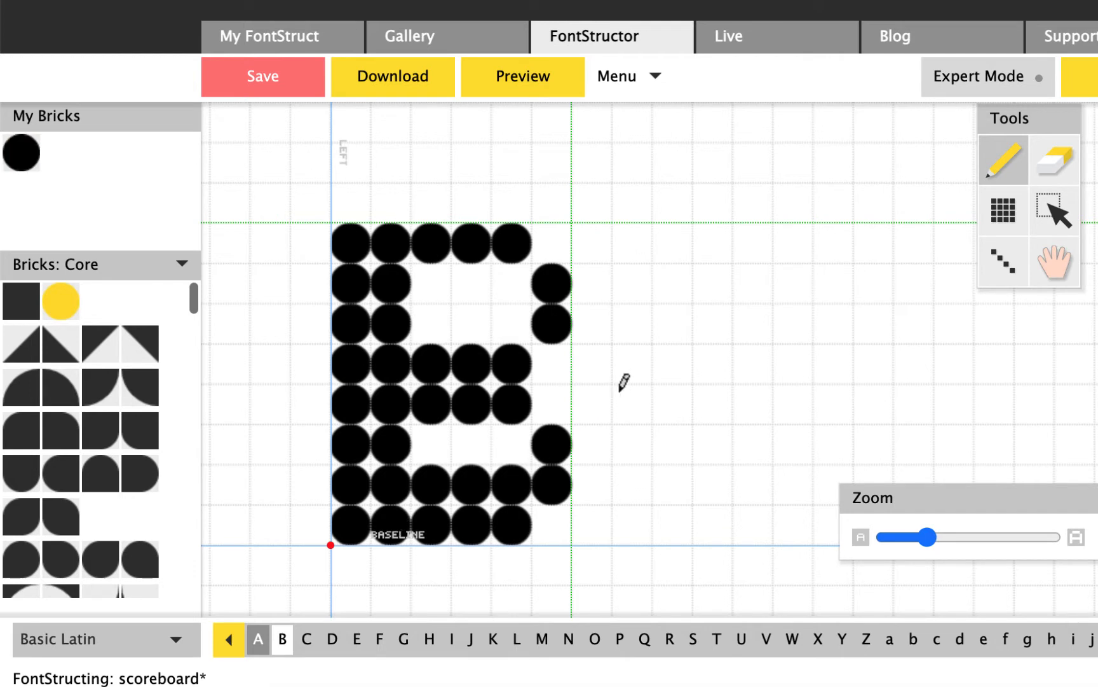
# Fill row six of the B, add fifth-column bricks at rows seven and three, and place a sixth-column brick at row four.
pyautogui.moveTo(420, 322); pyautogui.dragTo(546, 321)
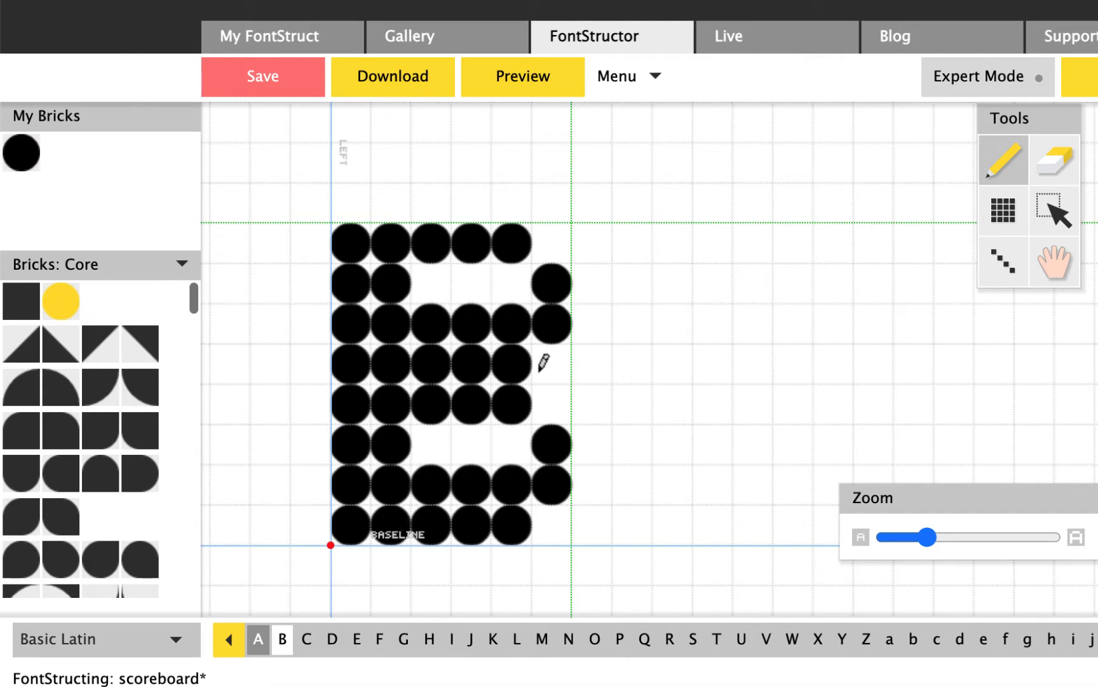
pyautogui.click(509, 284)
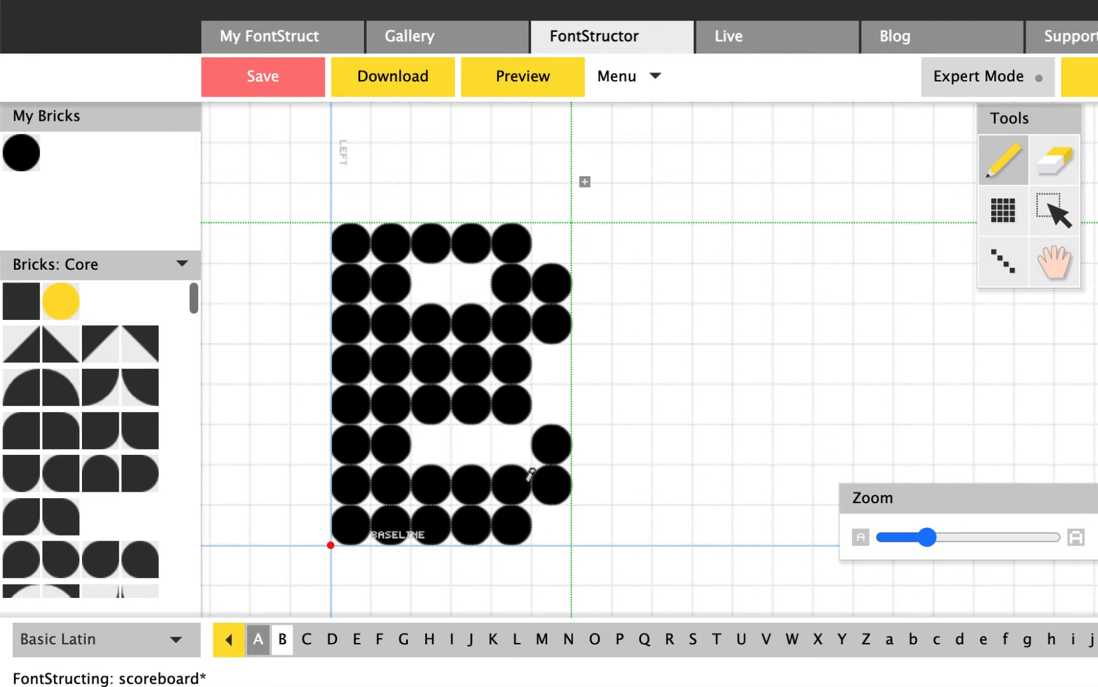
pyautogui.click(511, 449)
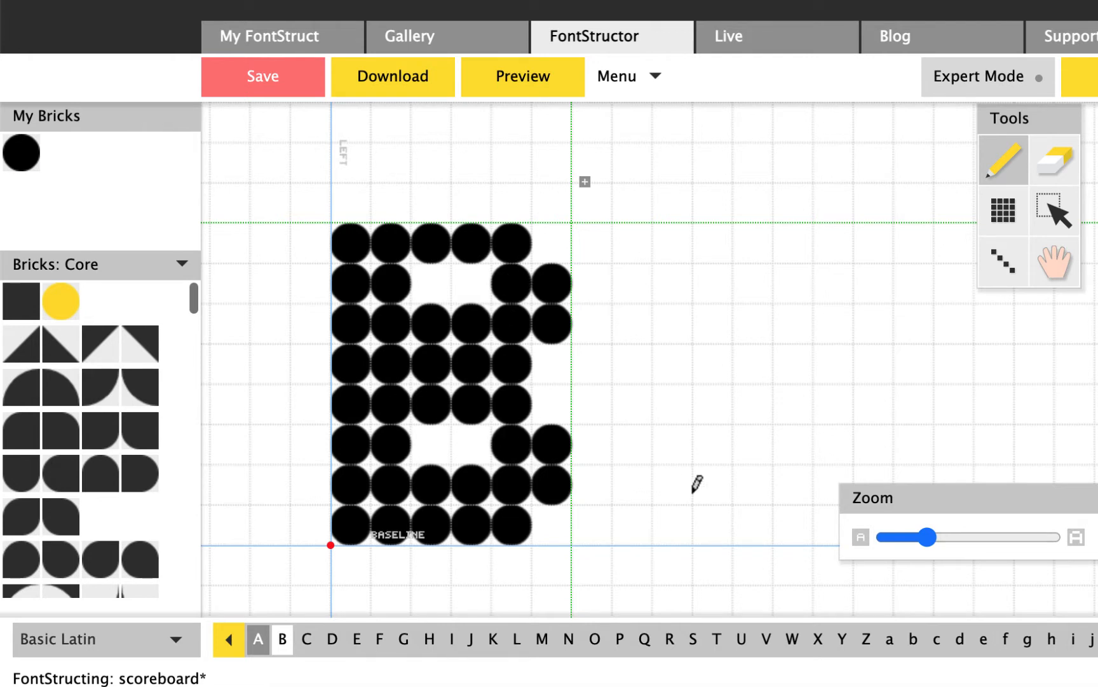
pyautogui.click(546, 412)
# Open the B's upper counter by erasing the two middle bricks of row six, and fill the matching gap in row seven.
pyautogui.click(1052, 167)
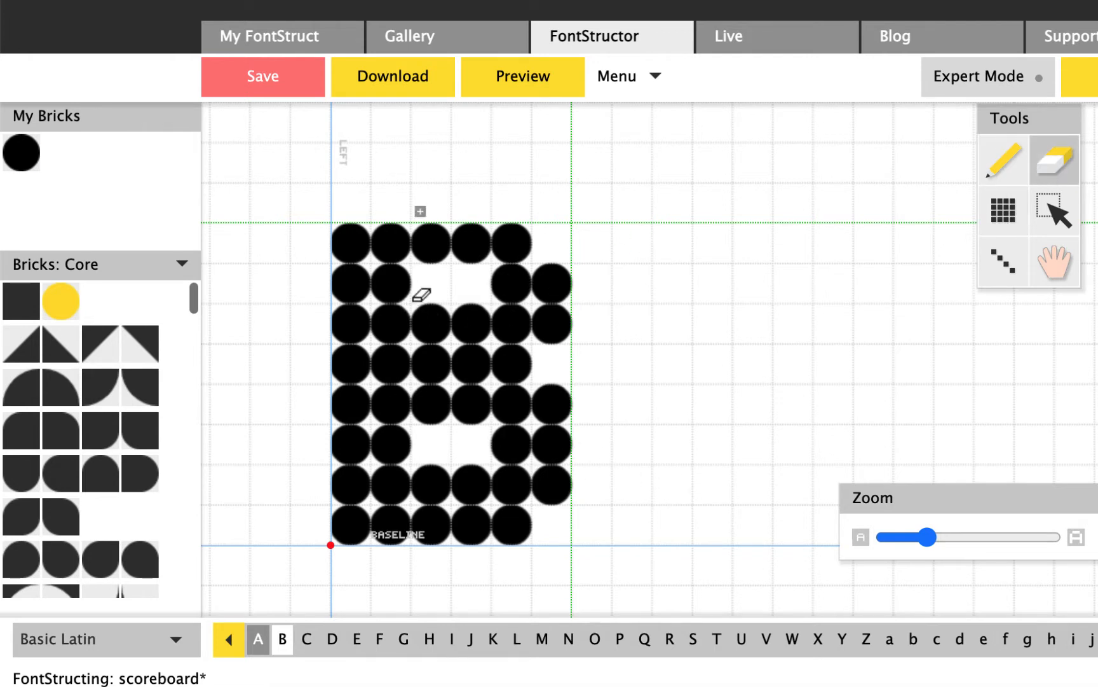
pyautogui.moveTo(424, 297)
pyautogui.mouseDown()
pyautogui.moveTo(424, 319)
pyautogui.moveTo(483, 314)
pyautogui.mouseUp()
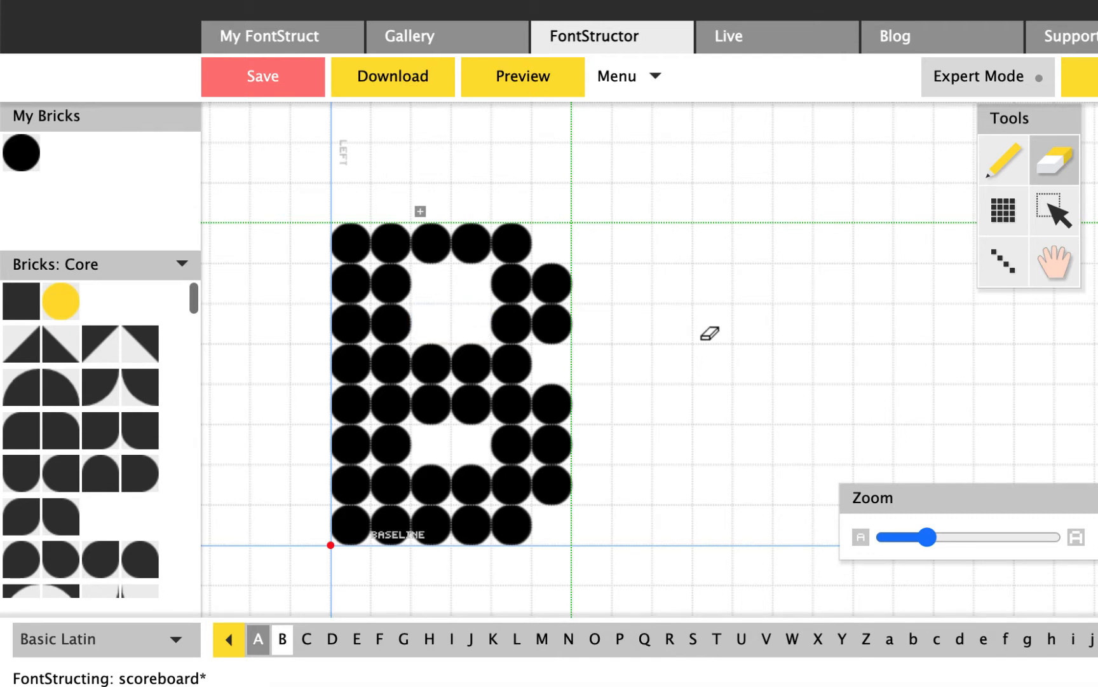
pyautogui.click(1021, 164)
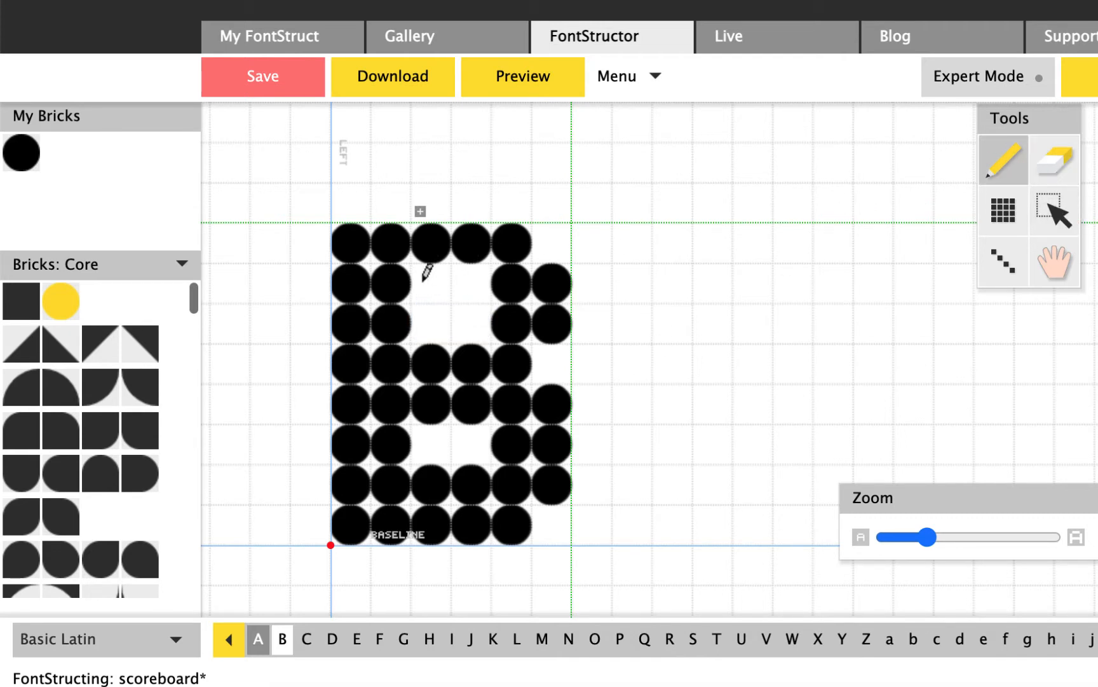
pyautogui.moveTo(424, 281); pyautogui.dragTo(489, 279)
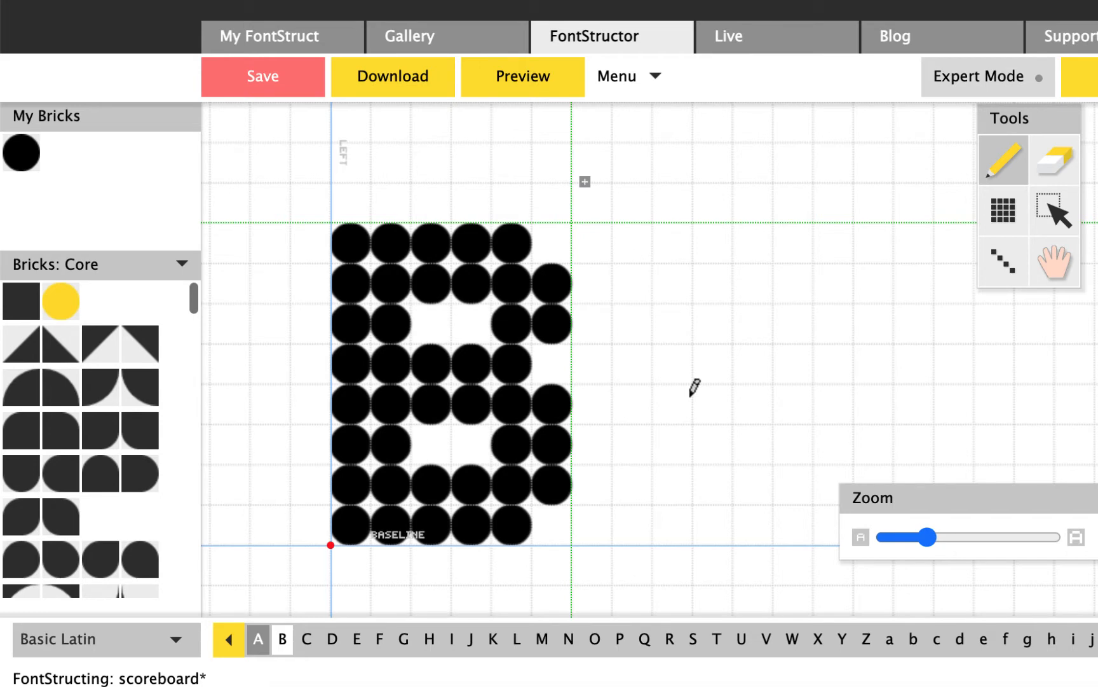
pyautogui.scroll(-5, 706, 413)
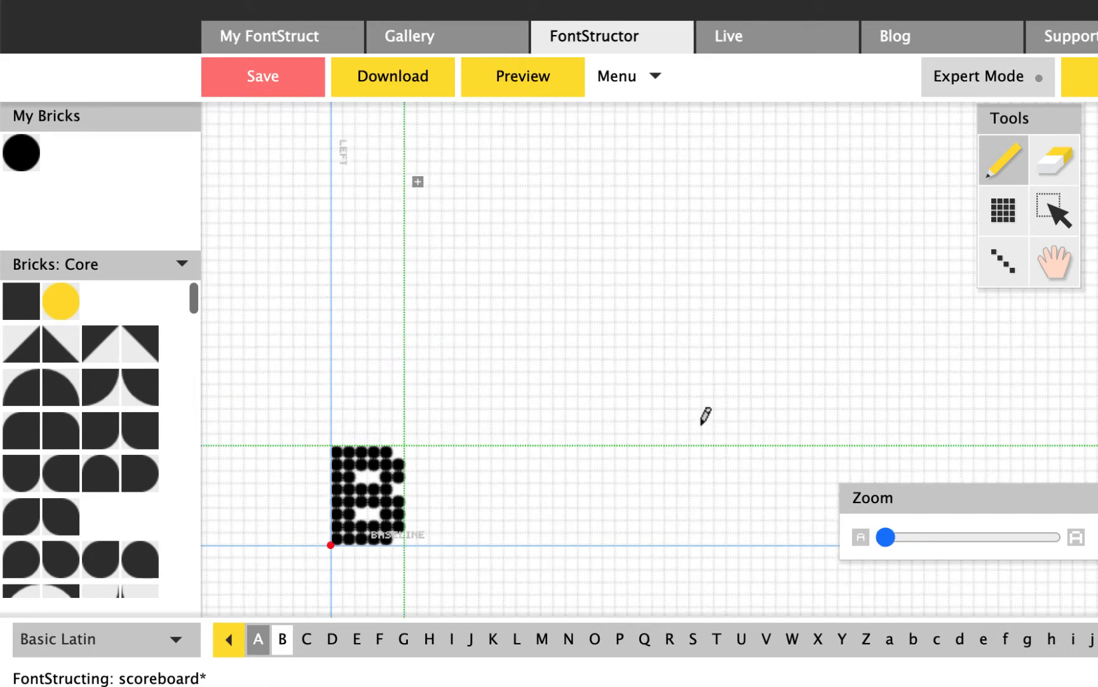
pyautogui.scroll(4, 705, 415)
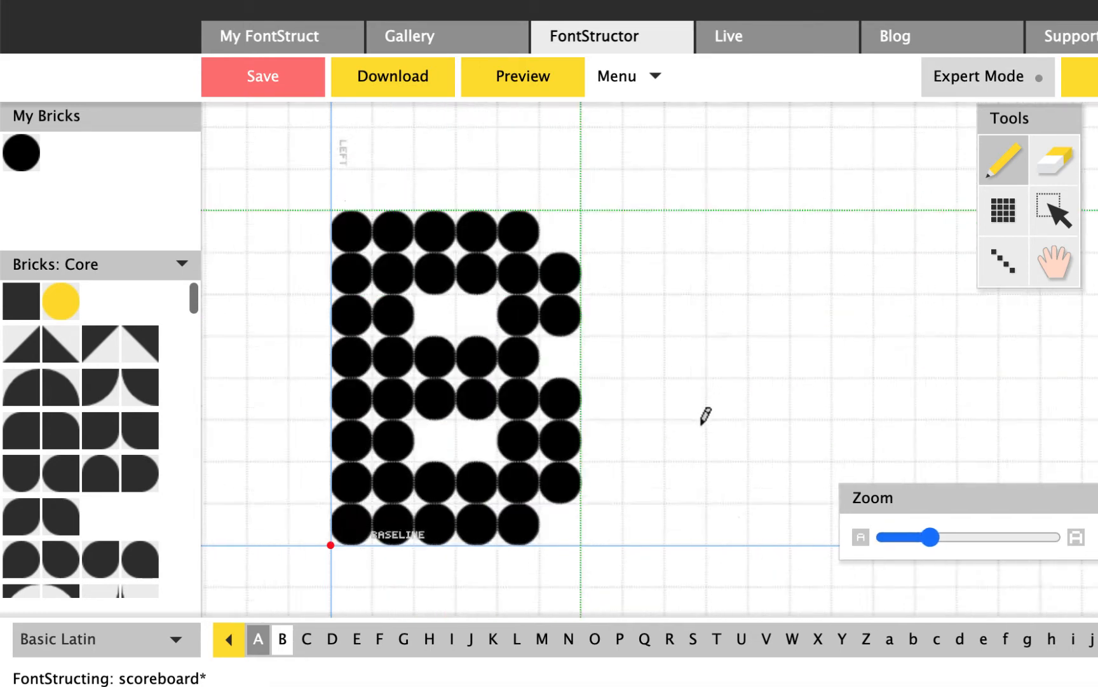
pyautogui.scroll(-4, 705, 414)
pyautogui.scroll(8, 706, 414)
pyautogui.scroll(-8, 706, 414)
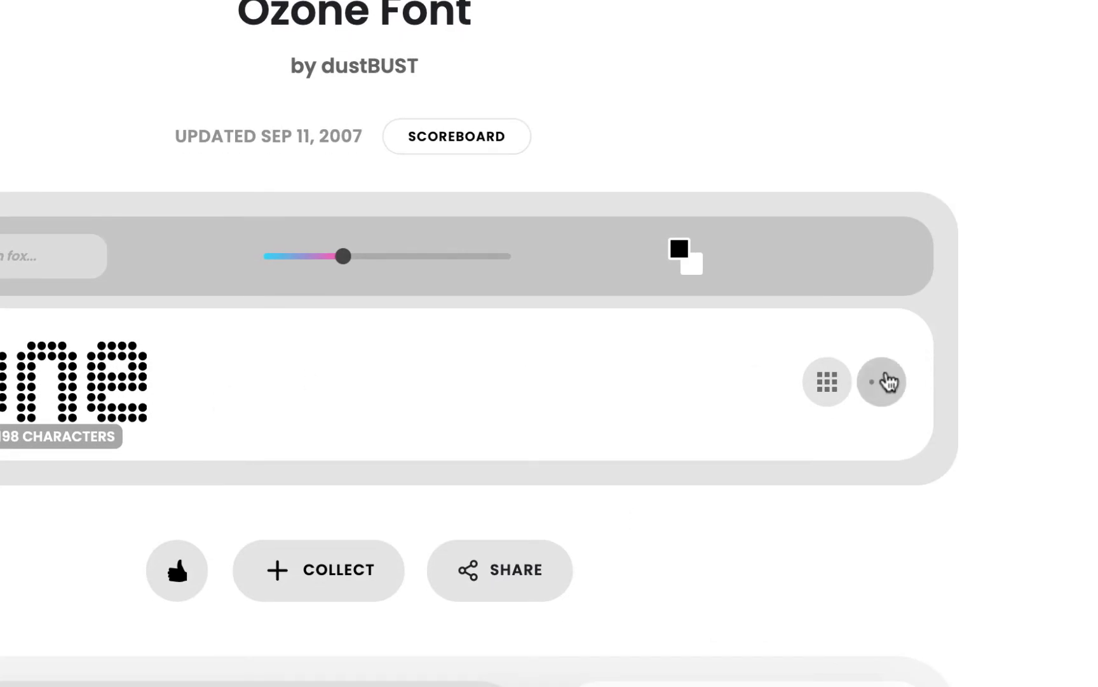
# Switch to the Ozone Font page and examine its character set down to the capital letters as a reference.
pyautogui.click(827, 388)
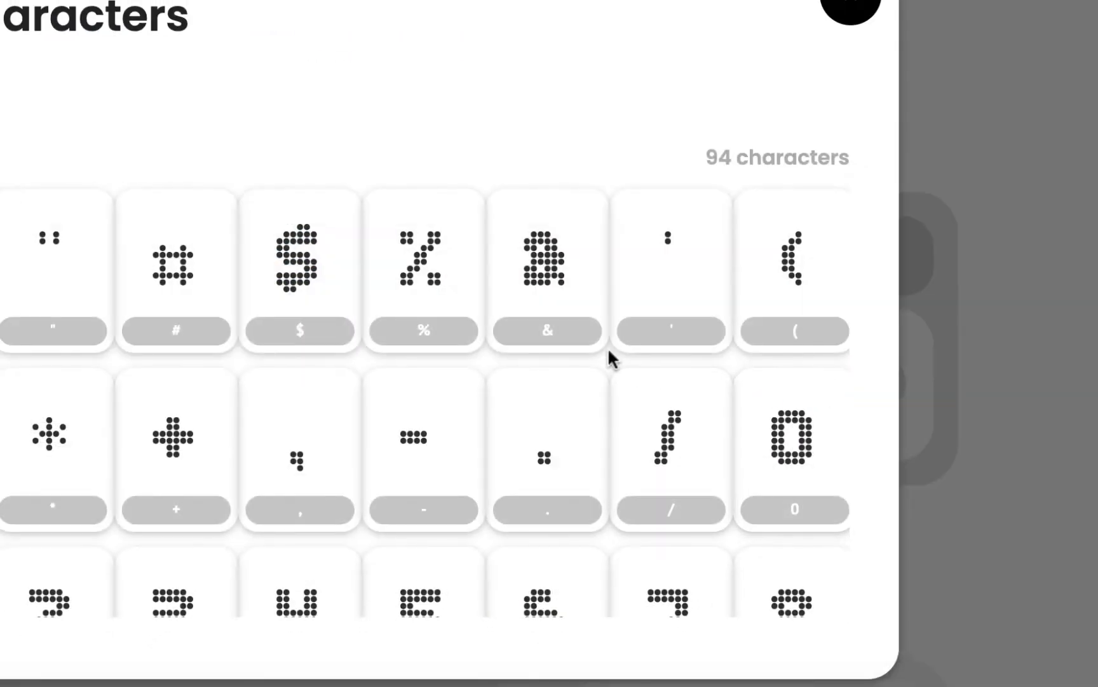
pyautogui.scroll(-8, 608, 350)
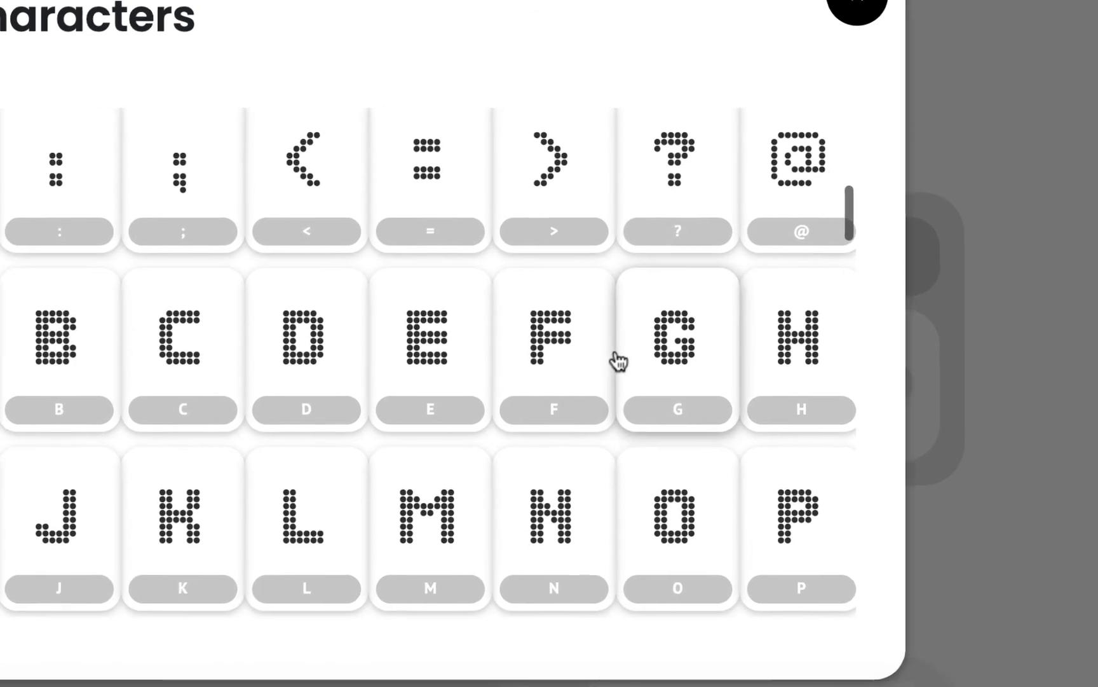
# Return to the FontStructor editor and erase the B's sixth-column brick at row four.
pyautogui.click(142, 361)
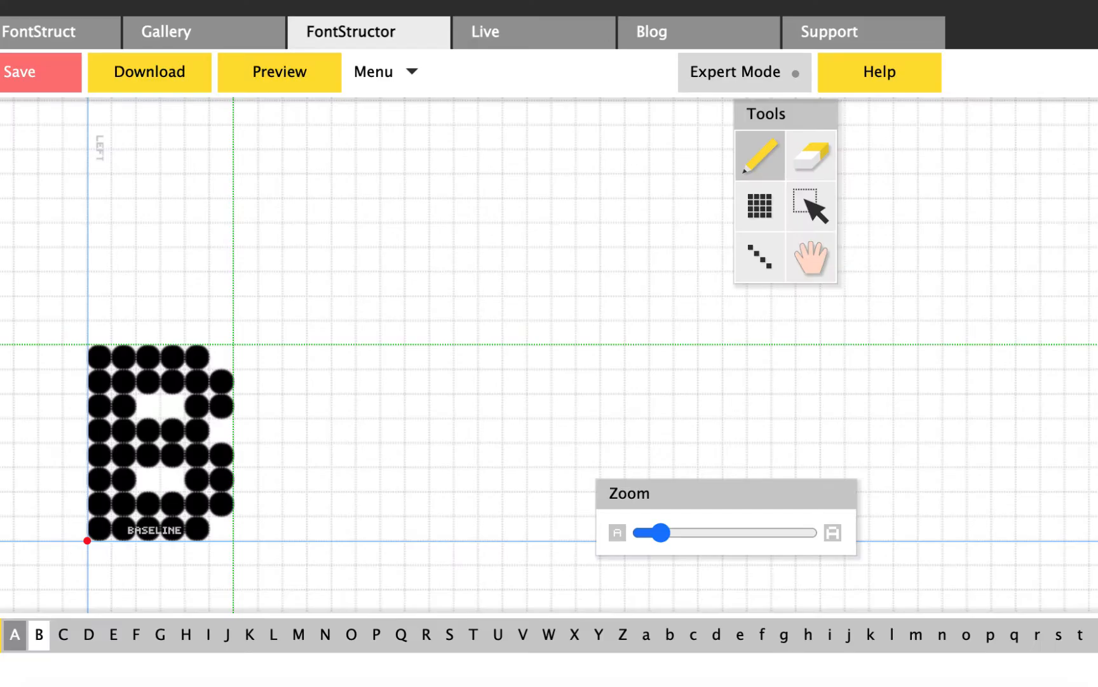
pyautogui.click(806, 152)
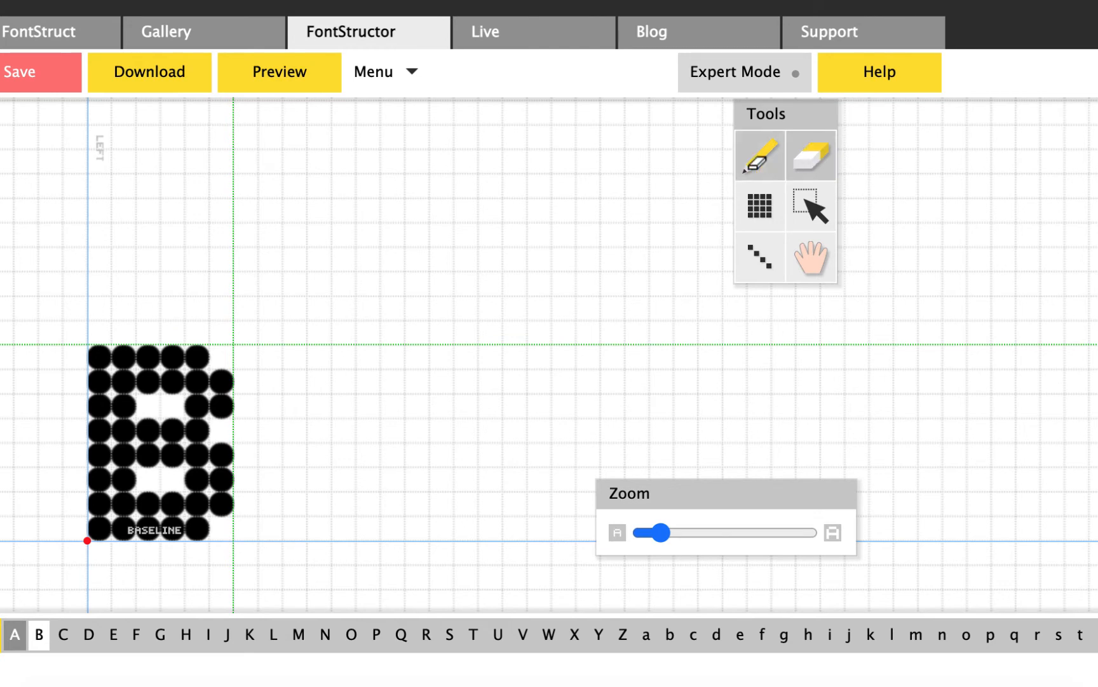
pyautogui.click(224, 453)
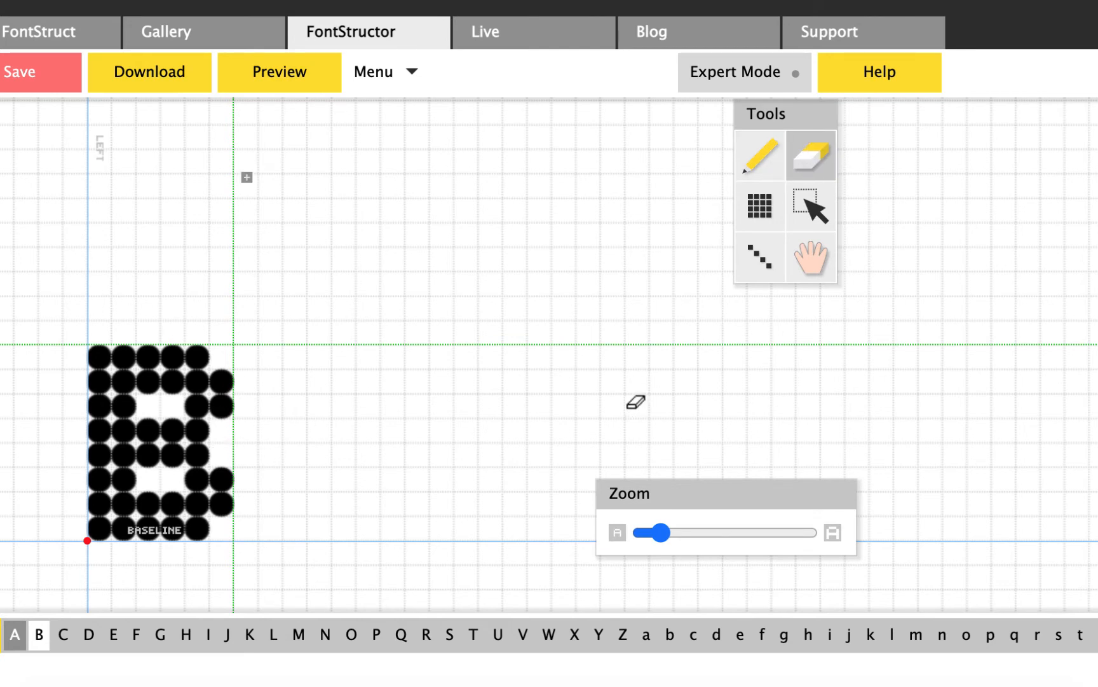
# Start the letter C with a two-brick-wide left stem and solid top and bottom pairs of rows, leaving the outermost corner cells empty.
pyautogui.click(63, 636)
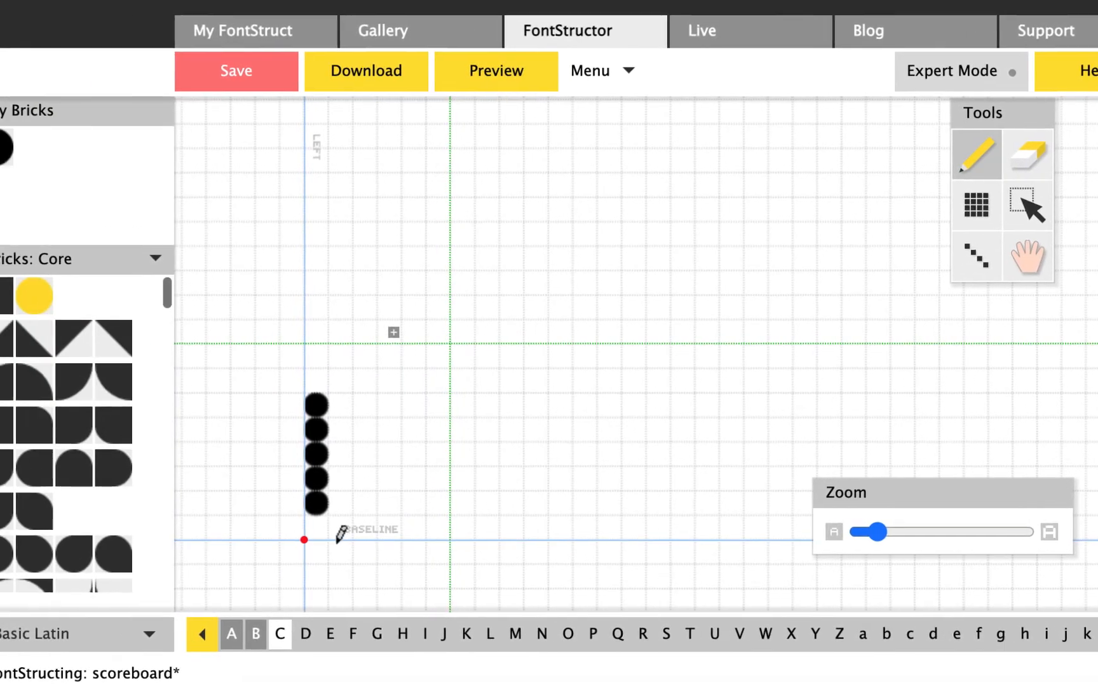
pyautogui.moveTo(341, 534)
pyautogui.mouseDown()
pyautogui.moveTo(367, 483)
pyautogui.moveTo(376, 356)
pyautogui.moveTo(347, 380)
pyautogui.moveTo(396, 353)
pyautogui.moveTo(440, 350)
pyautogui.mouseUp()
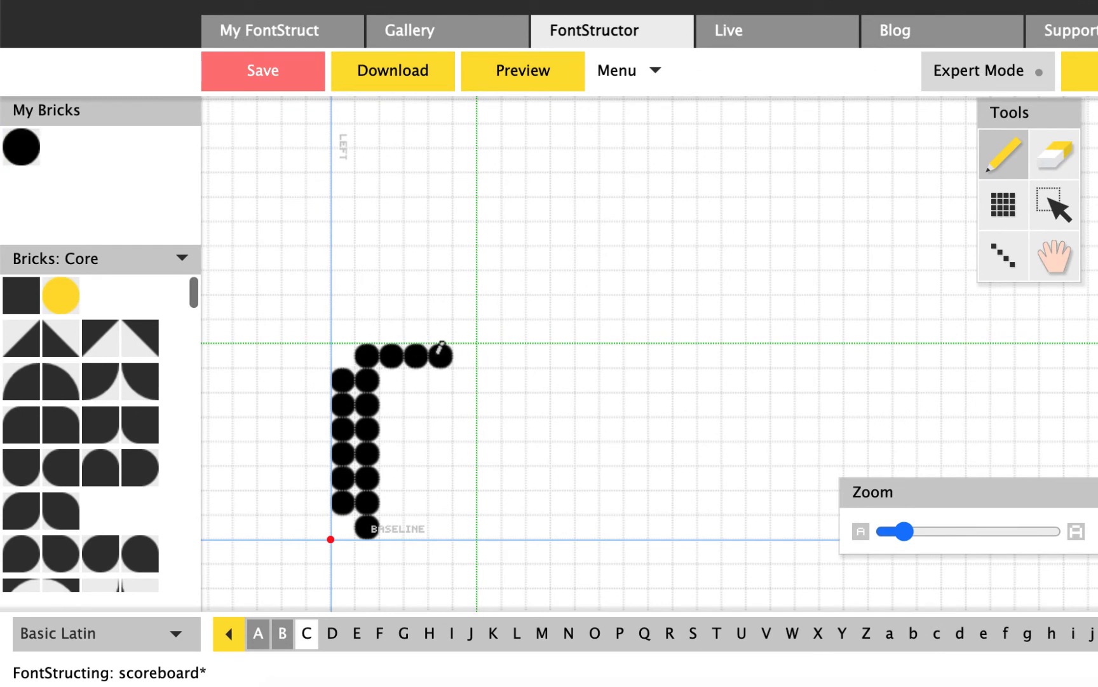
pyautogui.click(464, 380)
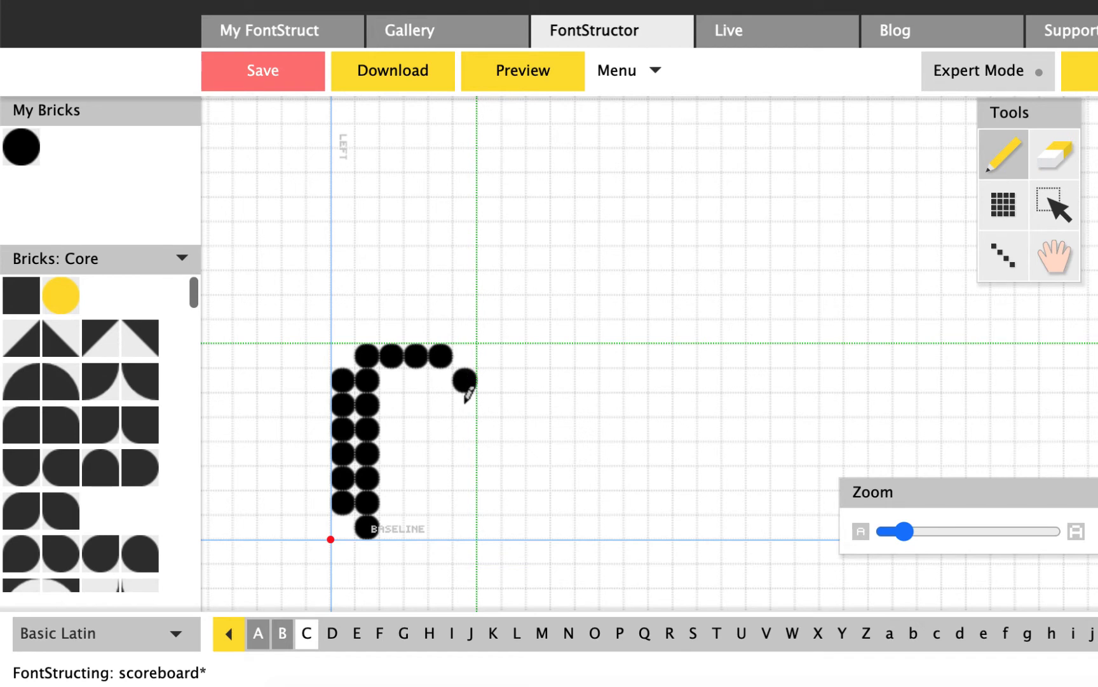
pyautogui.moveTo(386, 525)
pyautogui.mouseDown()
pyautogui.moveTo(432, 524)
pyautogui.moveTo(467, 496)
pyautogui.moveTo(407, 497)
pyautogui.mouseUp()
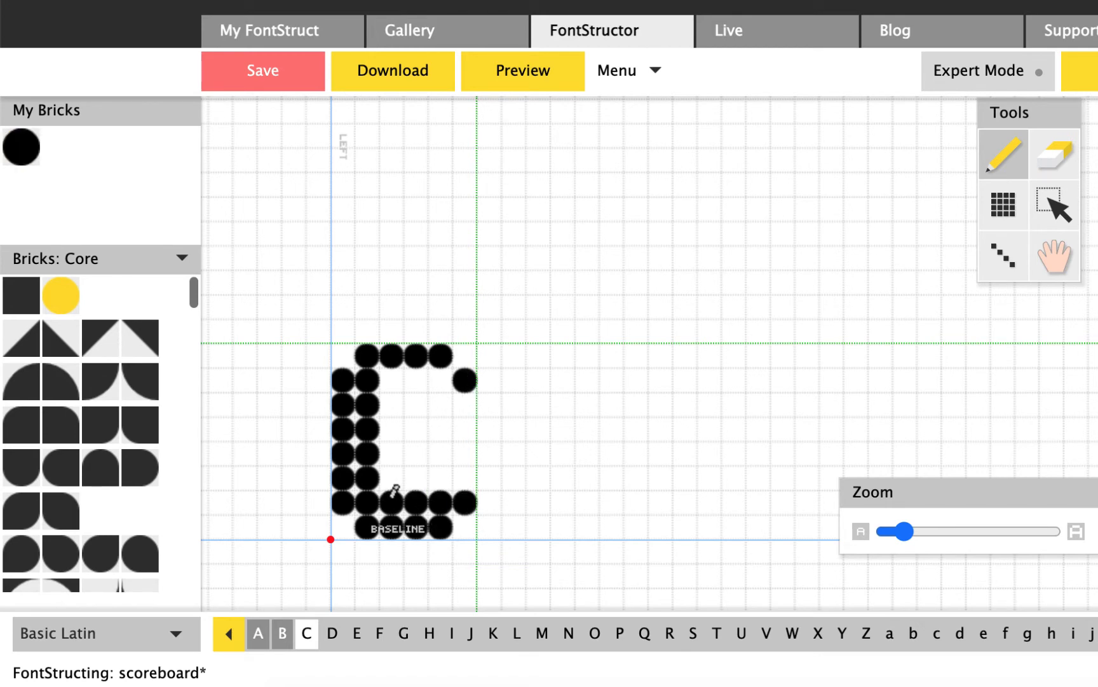
pyautogui.moveTo(390, 373); pyautogui.dragTo(440, 374)
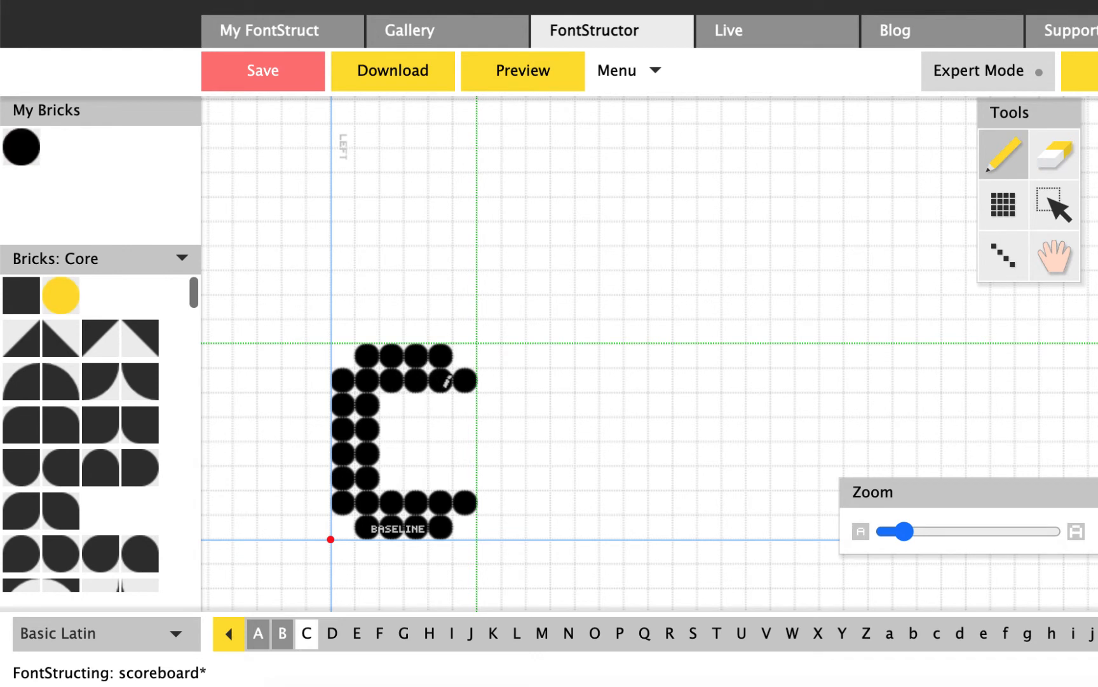
# Complete the C's open ends with fifth- and sixth-column bricks at rows six and three.
pyautogui.click(438, 404)
pyautogui.click(463, 405)
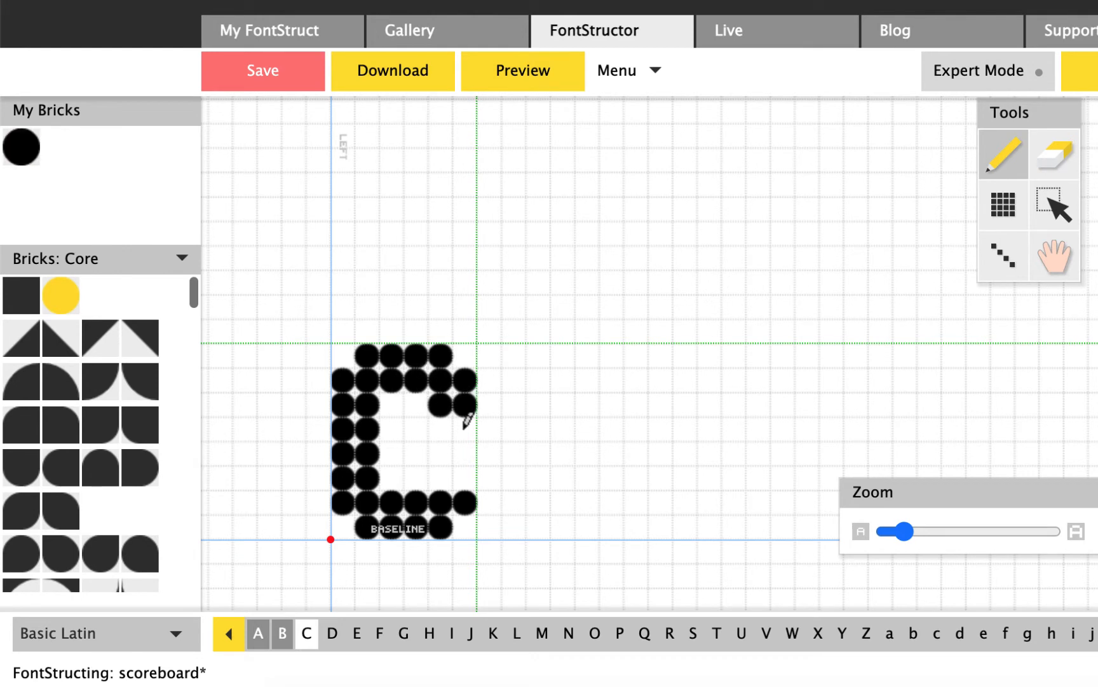
pyautogui.click(445, 477)
pyautogui.click(465, 478)
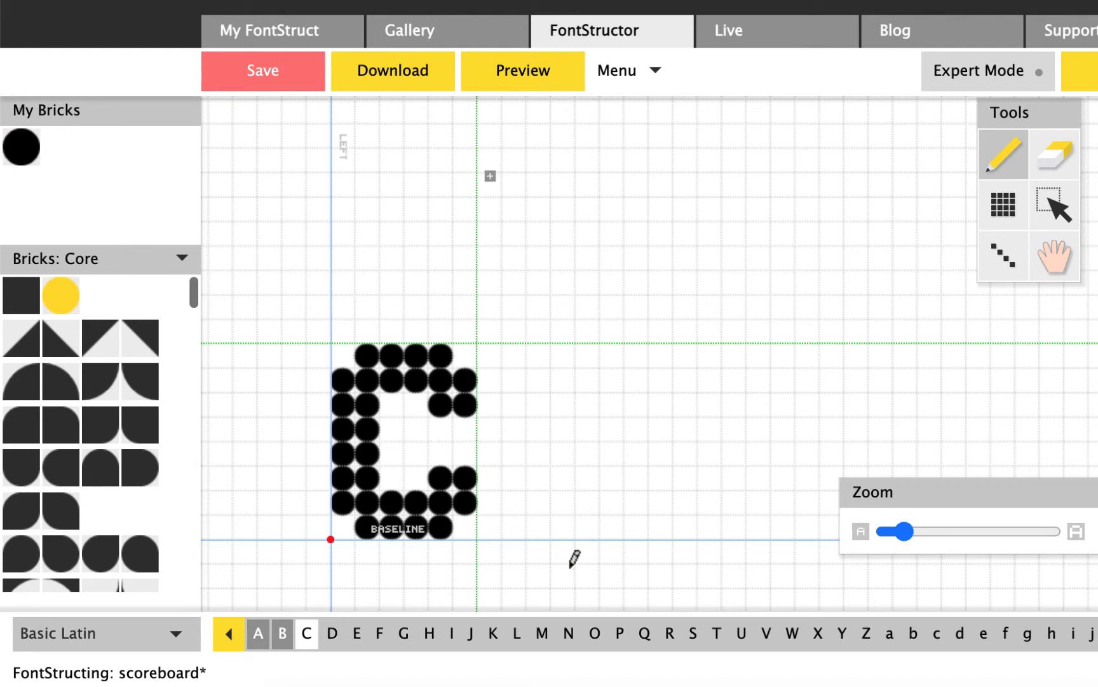
# Pencil the letter D's two-column full-height stem, five-brick top and bottom rows, and sixth-column bricks from row seven down to row two.
pyautogui.click(331, 631)
pyautogui.moveTo(388, 355)
pyautogui.mouseDown()
pyautogui.moveTo(439, 348)
pyautogui.moveTo(470, 377)
pyautogui.moveTo(467, 488)
pyautogui.mouseUp()
pyautogui.click(468, 381)
pyautogui.click(441, 517)
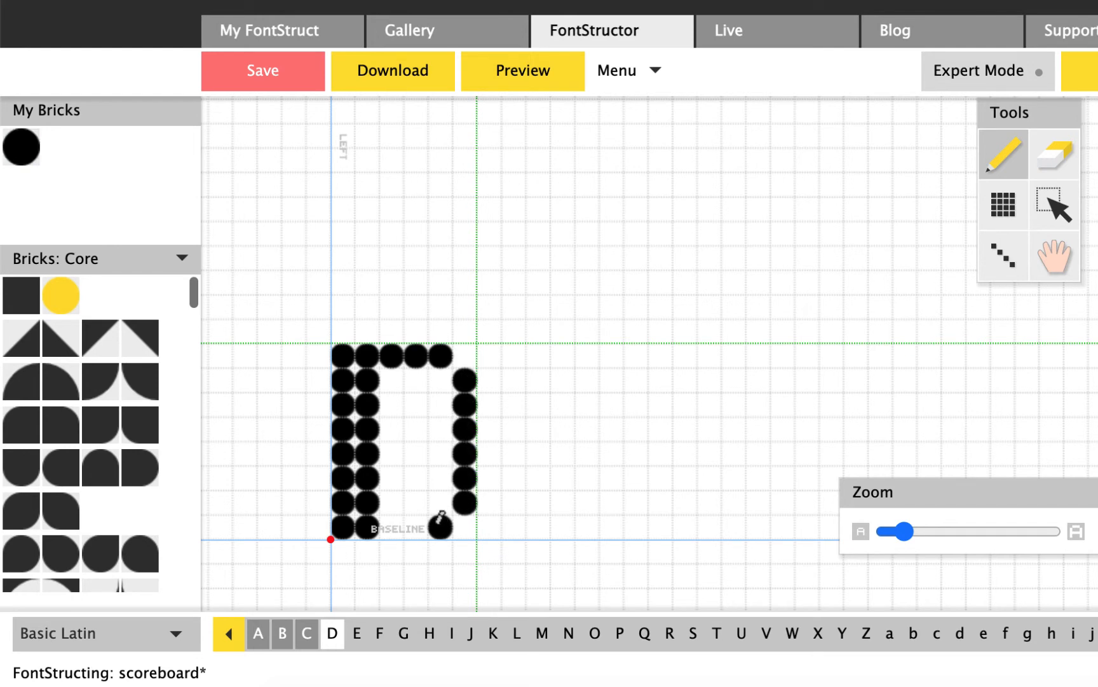
pyautogui.moveTo(424, 530); pyautogui.dragTo(375, 528)
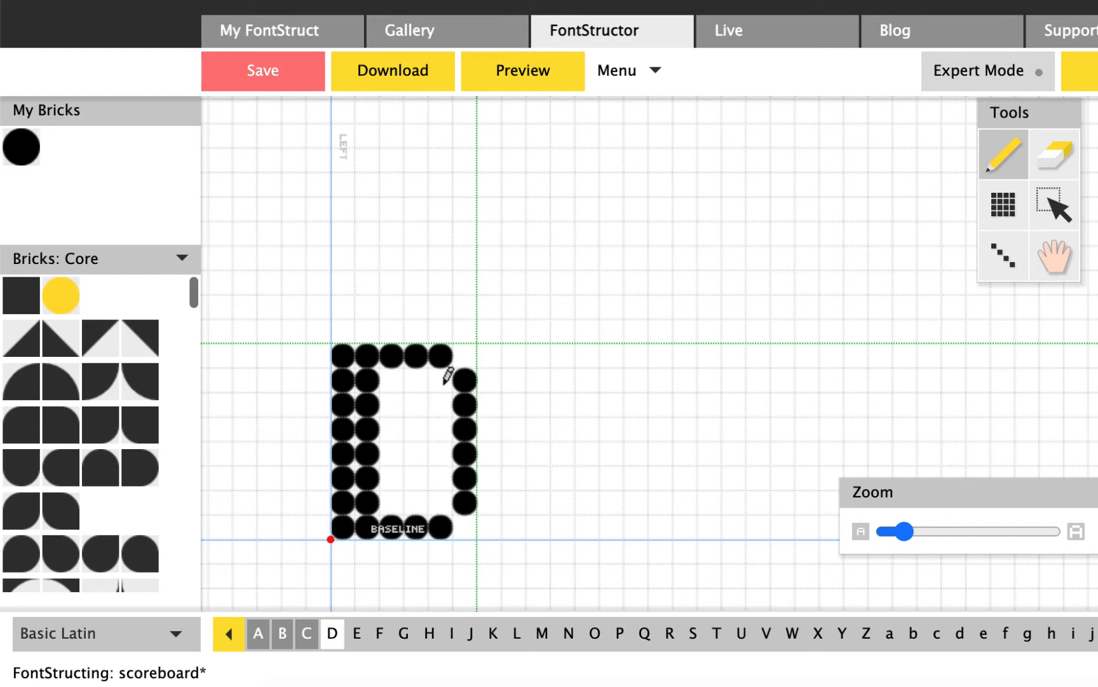
# Thicken the D with fifth-column bricks at rows two to seven and fill the middle gaps in rows two and seven.
pyautogui.moveTo(445, 374); pyautogui.dragTo(449, 491)
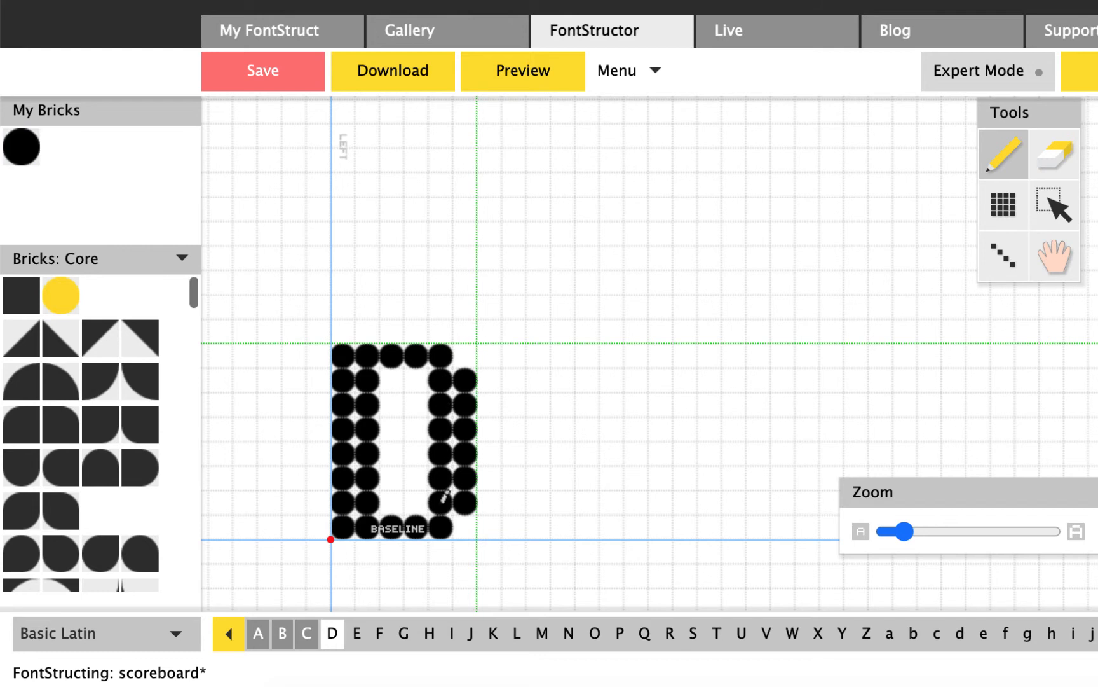
pyautogui.moveTo(384, 501); pyautogui.dragTo(412, 503)
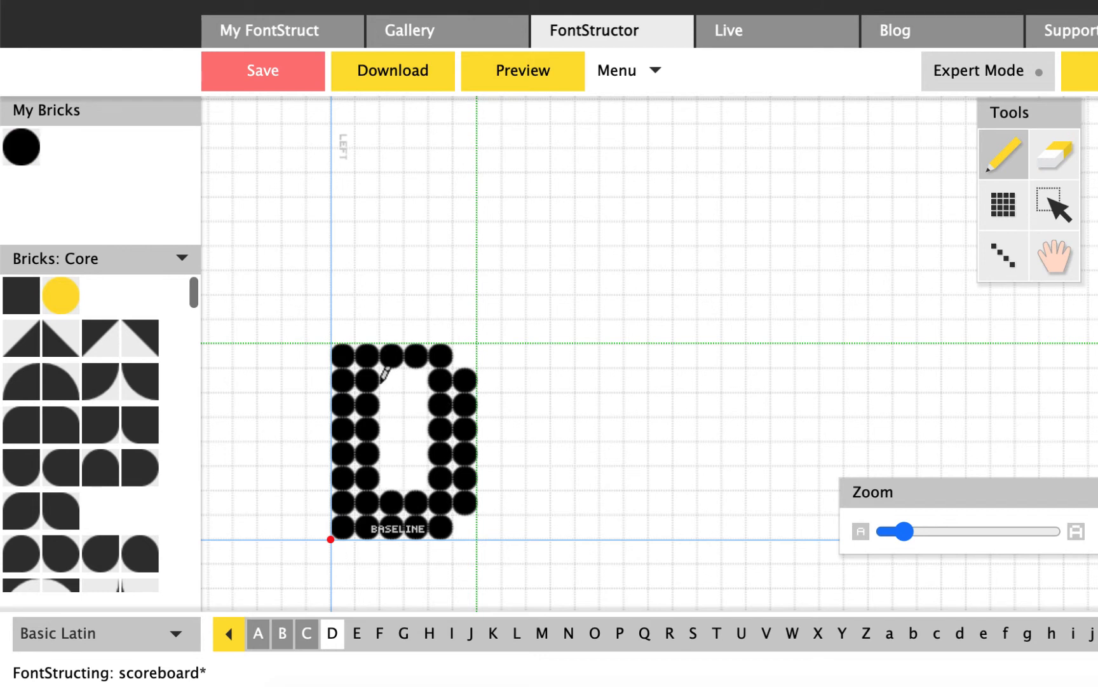
pyautogui.moveTo(384, 373); pyautogui.dragTo(428, 370)
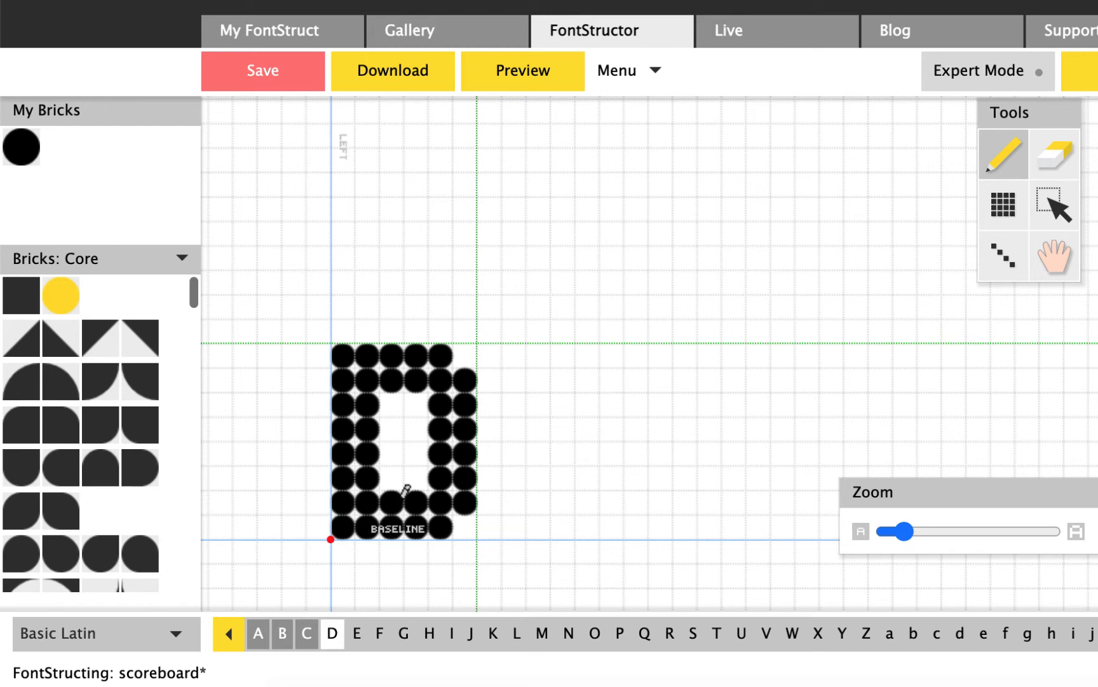
# Save the font and preview it with the sample text ABCD.
pyautogui.click(272, 68)
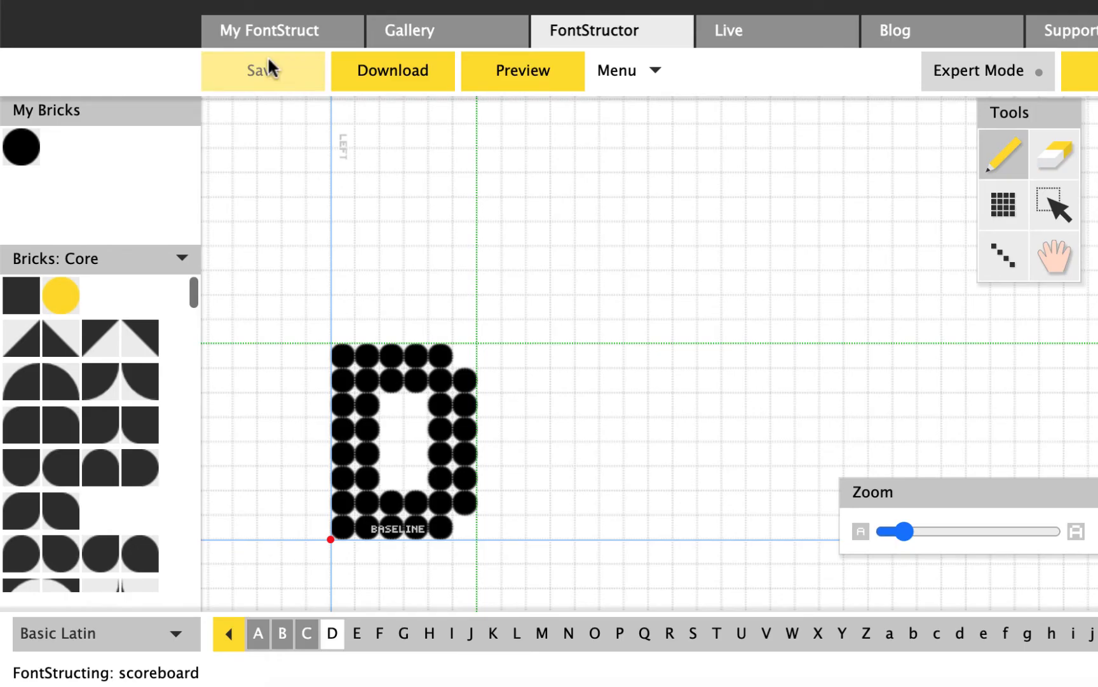
pyautogui.click(533, 78)
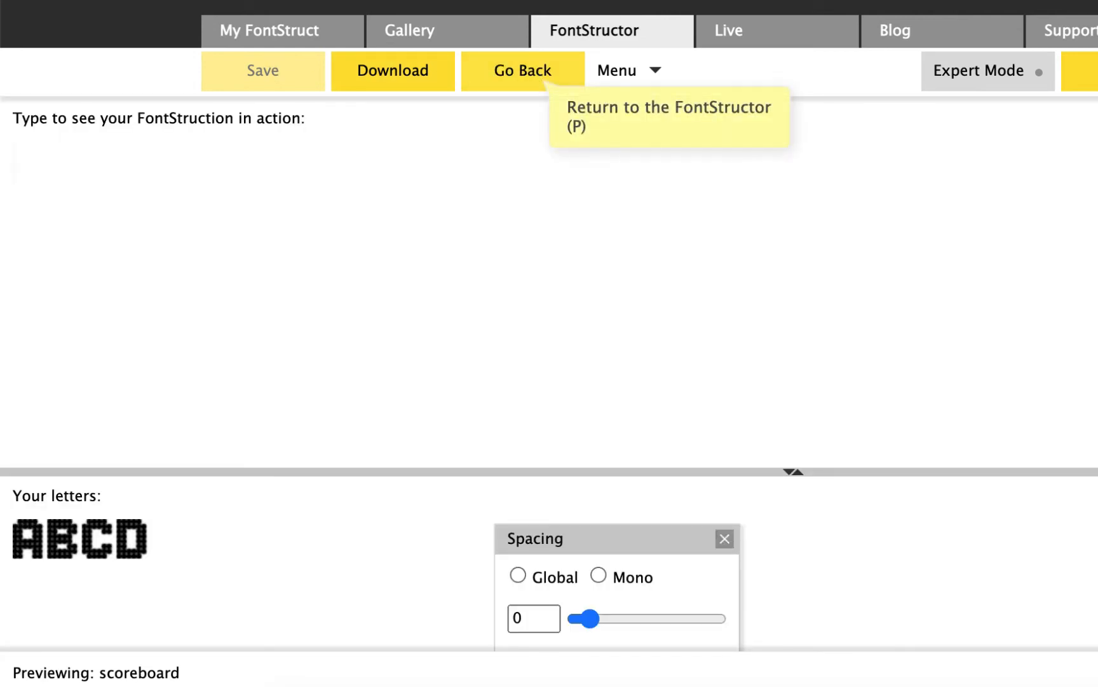
pyautogui.write('A')
pyautogui.moveTo(211, 46)
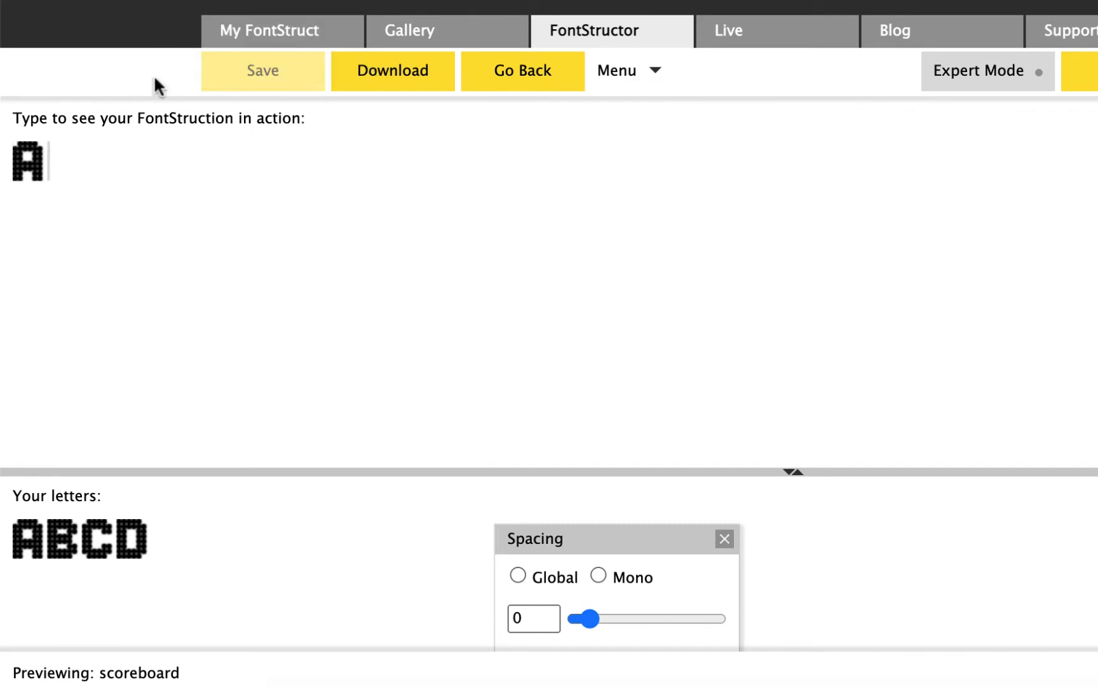
pyautogui.write('BCD')
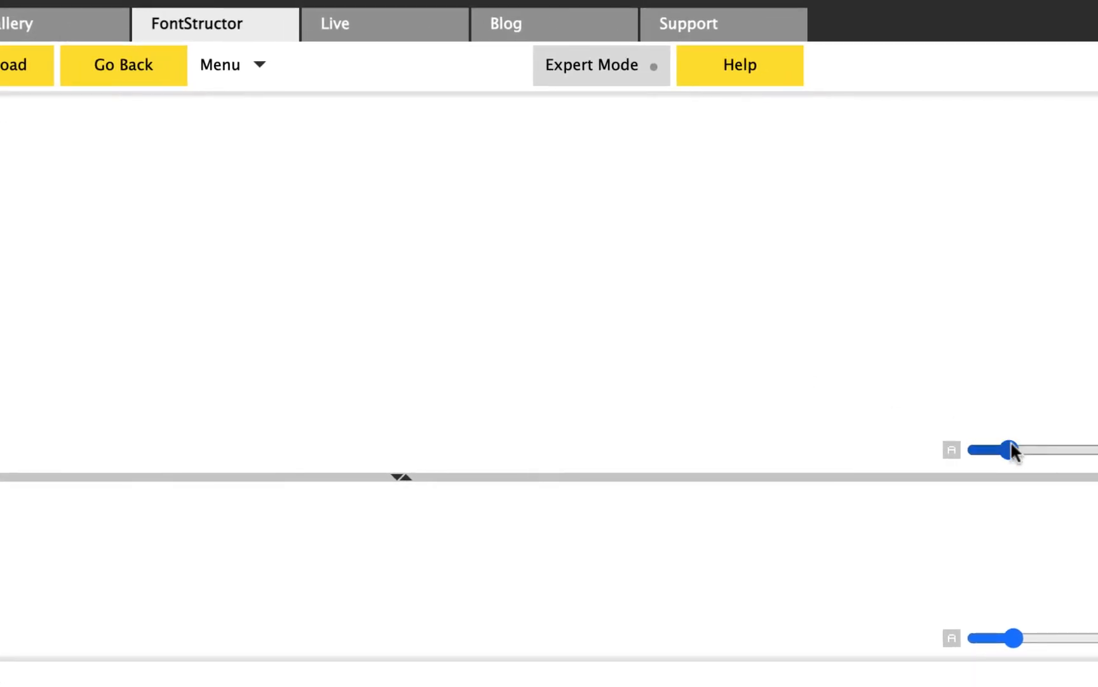
# Enlarge the previewed letters to inspect them, shrink them again, and go back to the glyph editor.
pyautogui.moveTo(1011, 449); pyautogui.dragTo(1097, 465)
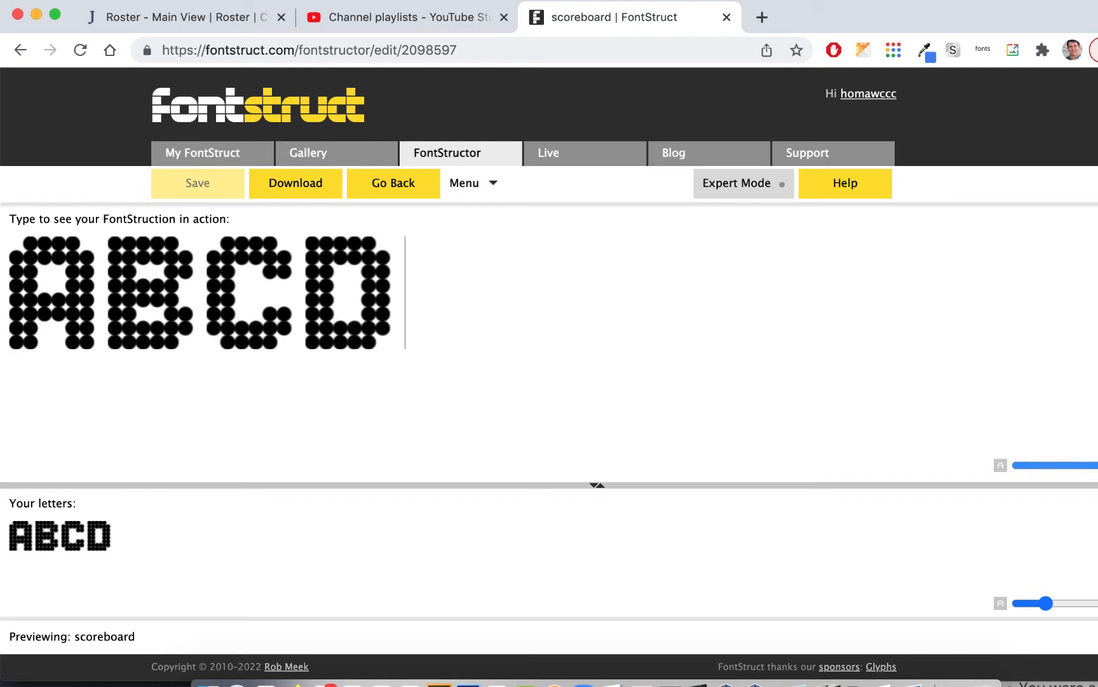
pyautogui.moveTo(1097, 465); pyautogui.dragTo(1041, 466)
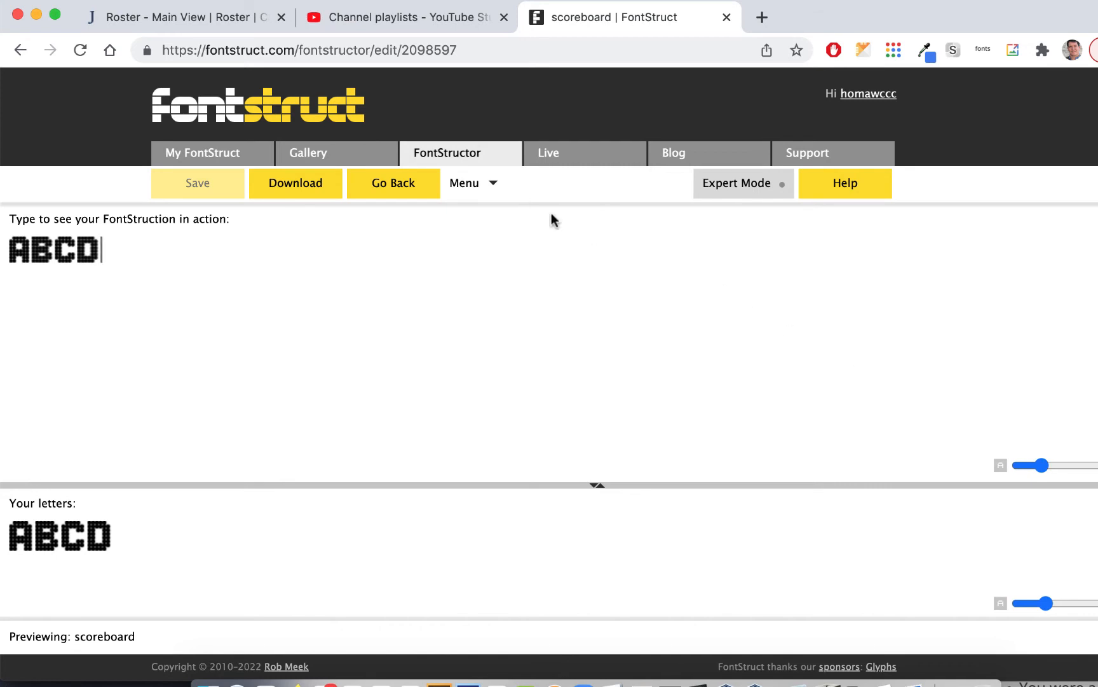
pyautogui.moveTo(502, 202)
pyautogui.click(410, 186)
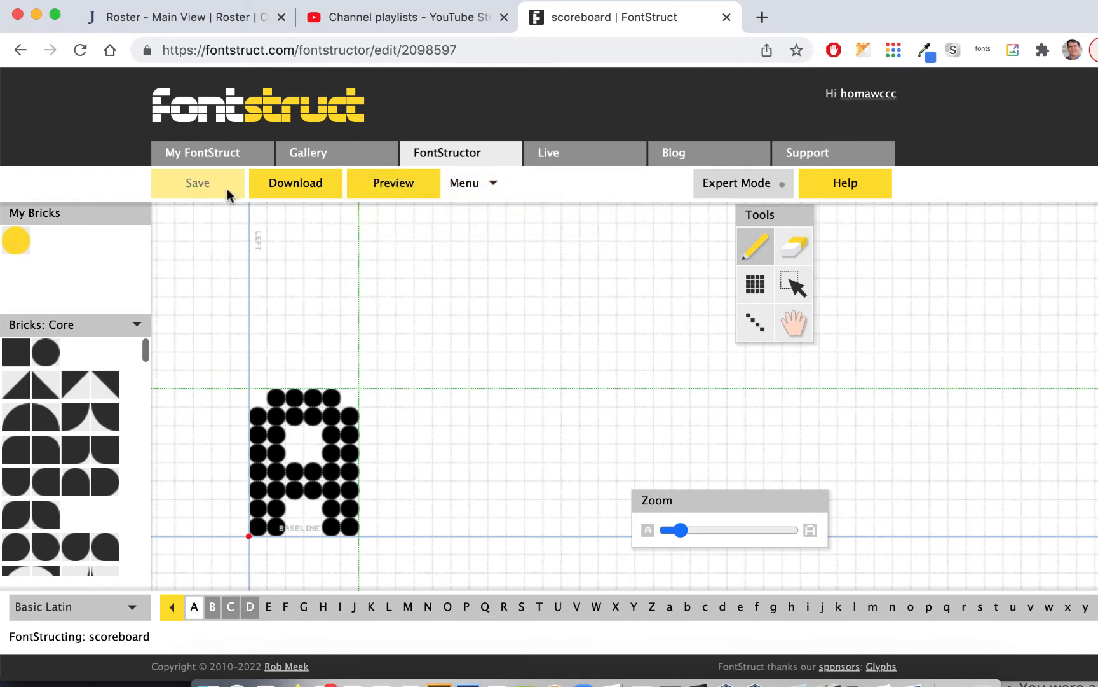
# Go to the My FontStructions page and capture a screenshot of the scoreboard font's entry with its ABCD sample.
pyautogui.click(218, 156)
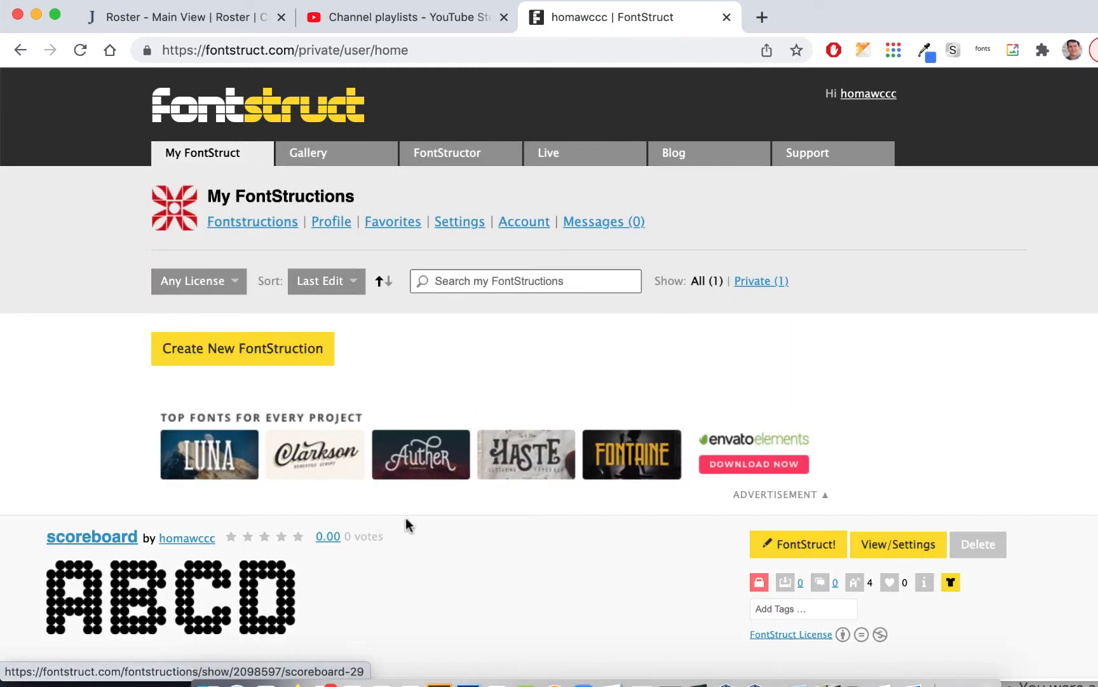
pyautogui.scroll(-3, 407, 525)
pyautogui.scroll(-1, 406, 518)
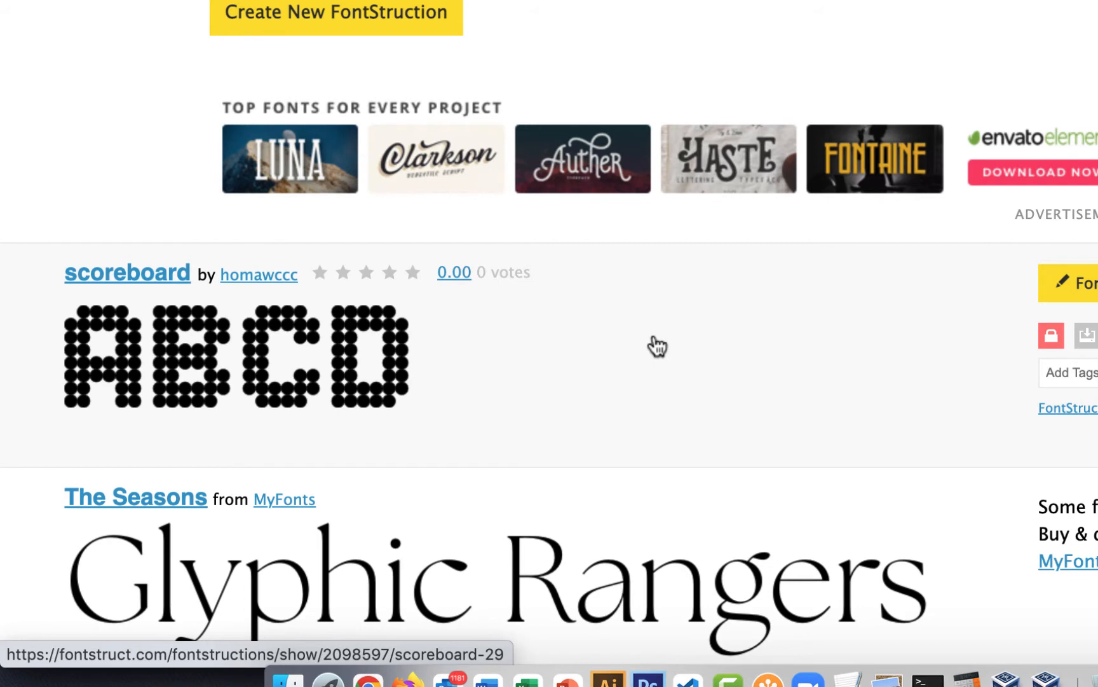
pyautogui.press('super+shift+4')
pyautogui.moveTo(40, 240); pyautogui.dragTo(559, 451)
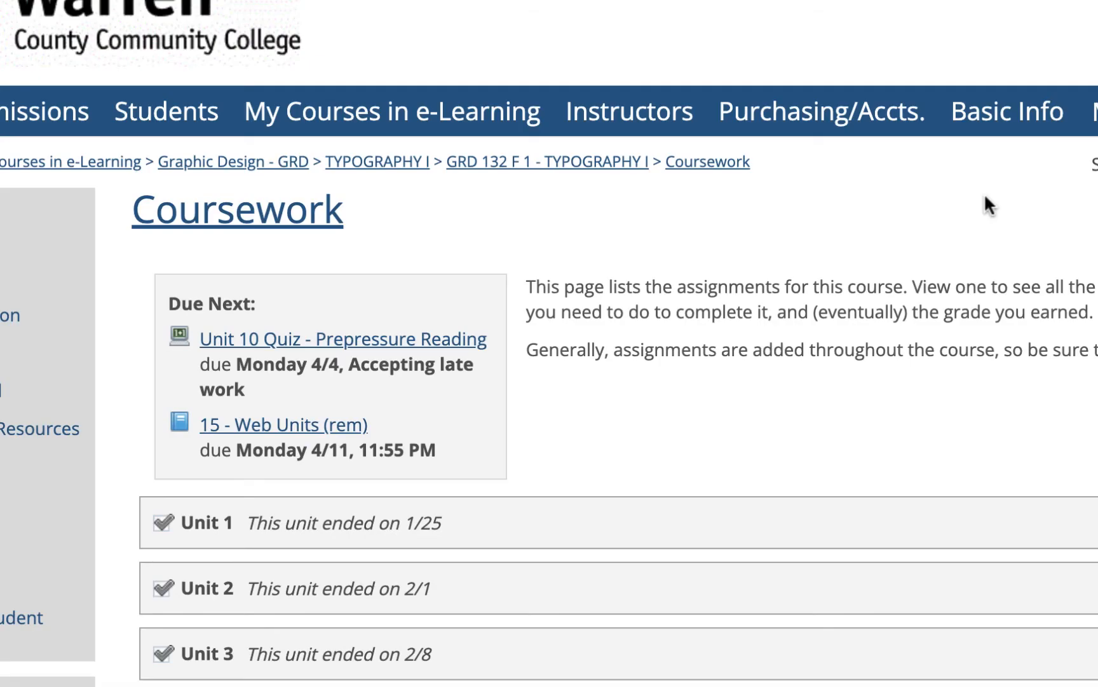
# On the Typography I Coursework page, open the Unit 11 assignment 16 - Fontstruct Samples and start a new comment.
pyautogui.scroll(-15, 679, 379)
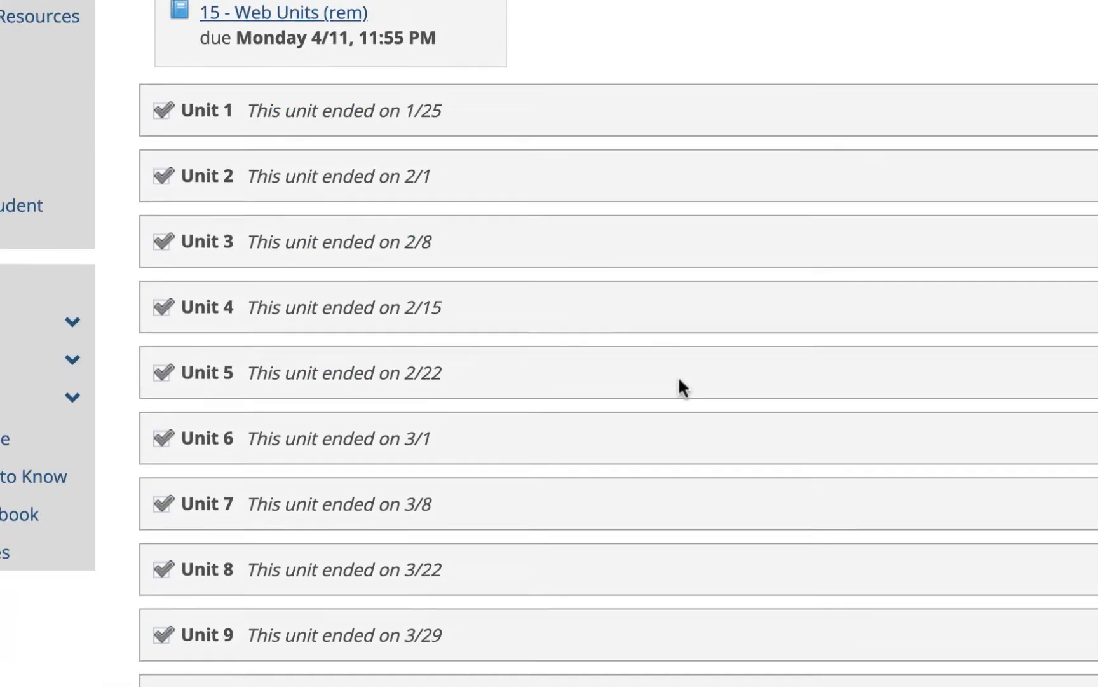
pyautogui.scroll(-5, 678, 375)
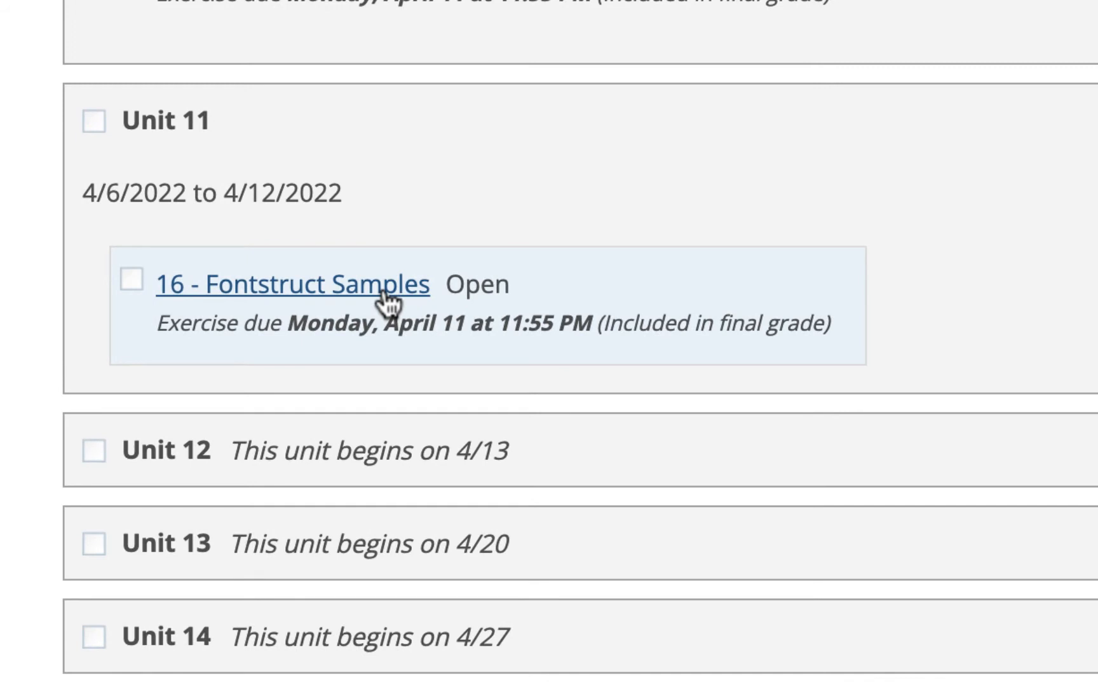
pyautogui.click(386, 298)
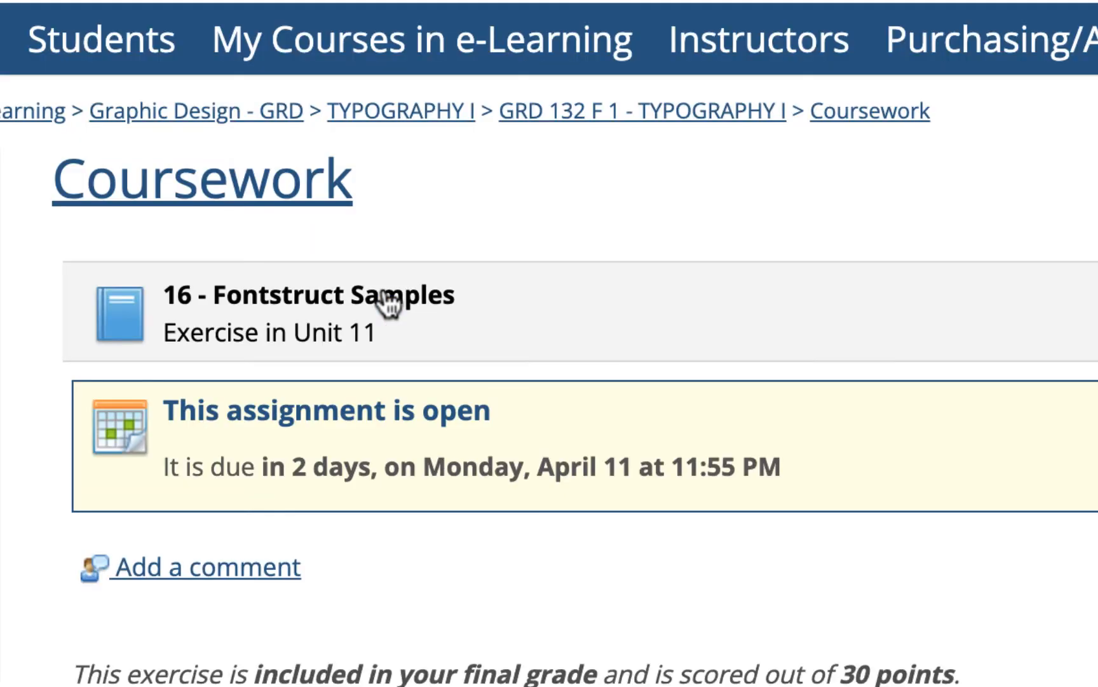
pyautogui.scroll(-5, 386, 298)
pyautogui.click(275, 276)
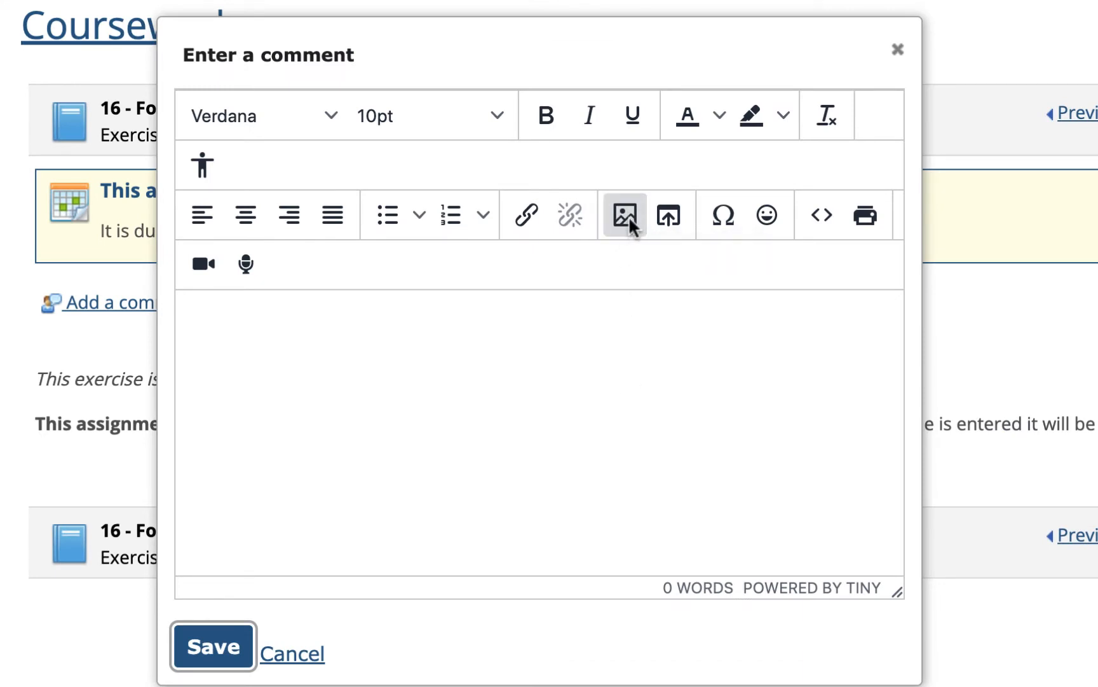
# Upload Screen Shot 2022-04-09 at 12.57.24 PM.png from the ScreenShots folder and choose it as the image source for the comment.
pyautogui.click(628, 216)
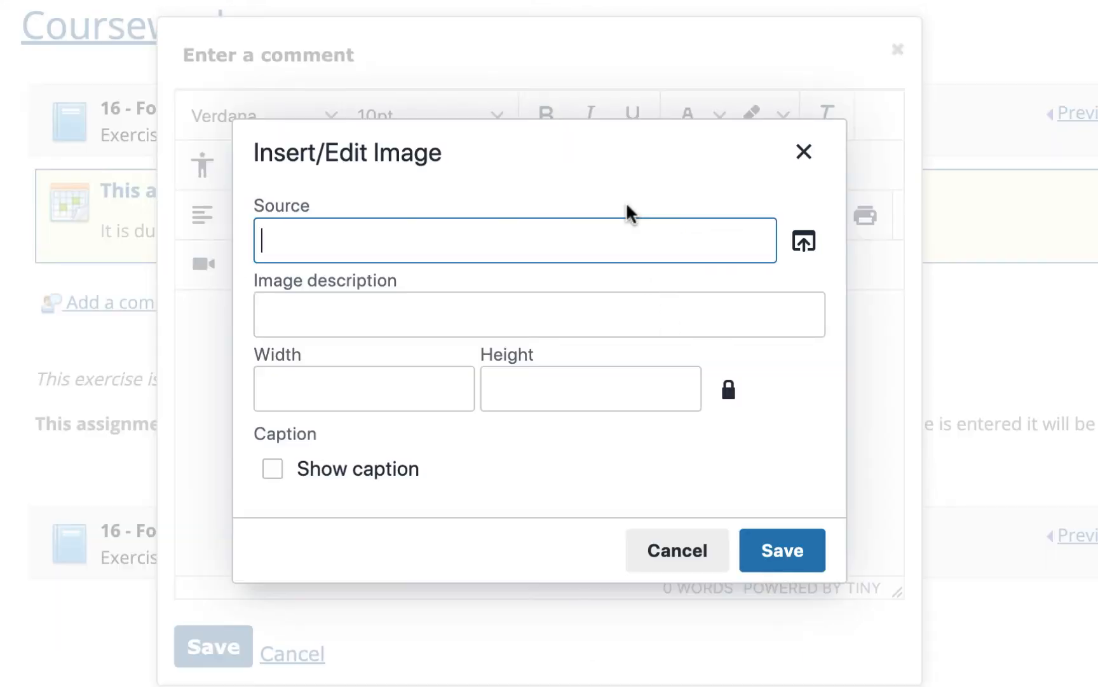
pyautogui.click(804, 241)
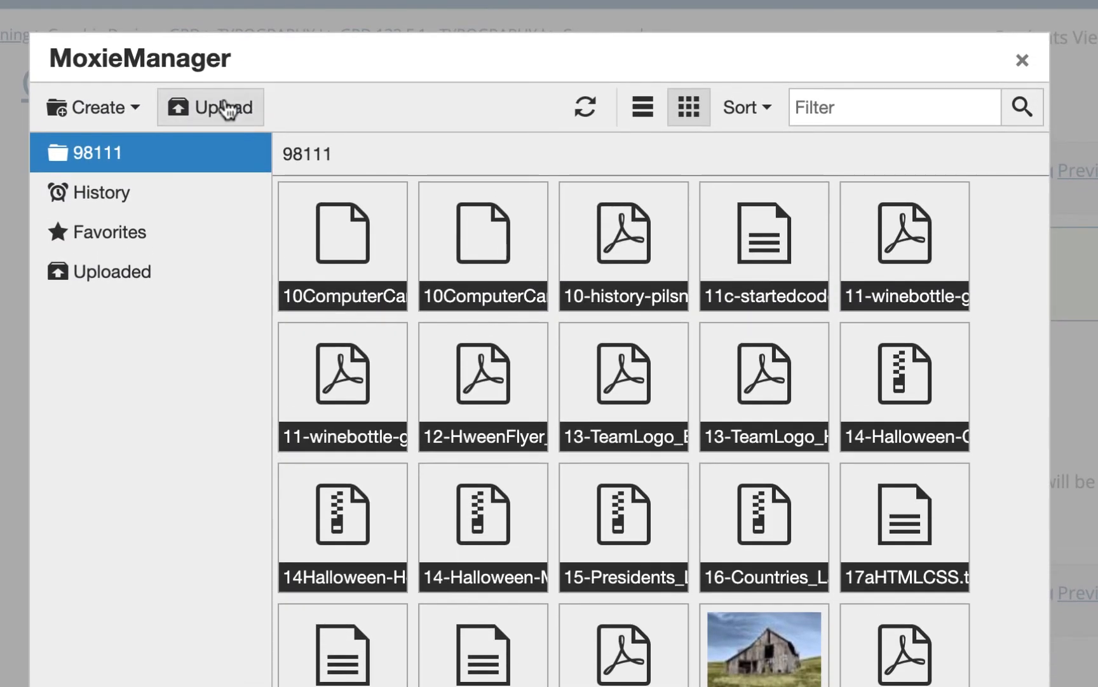
pyautogui.click(223, 59)
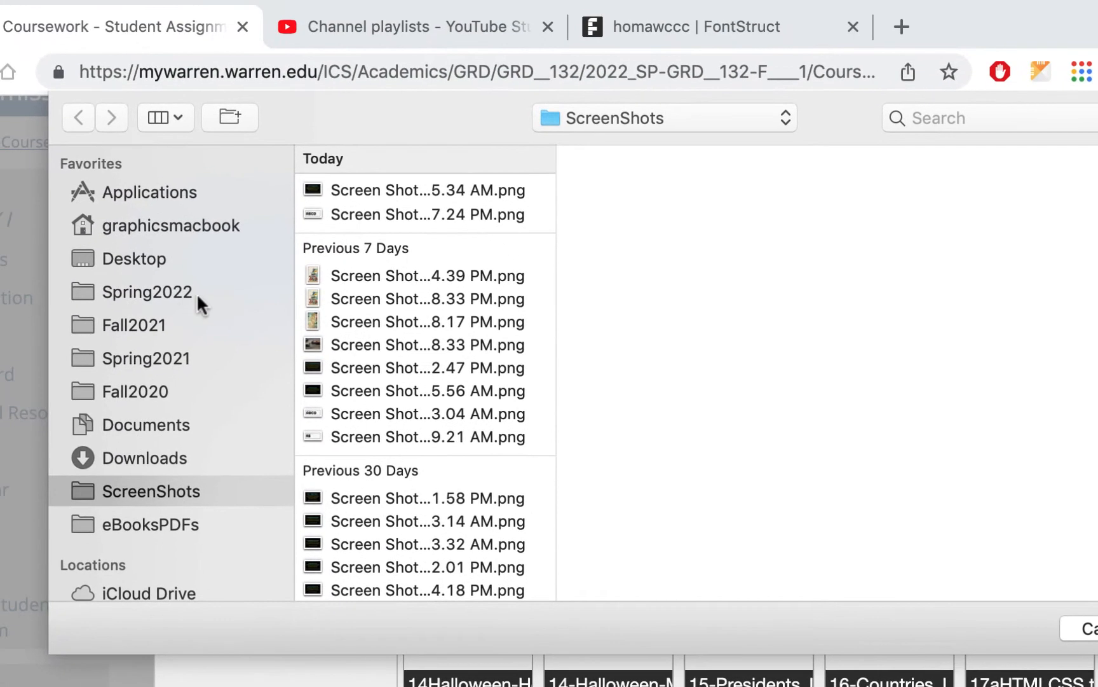
pyautogui.click(490, 215)
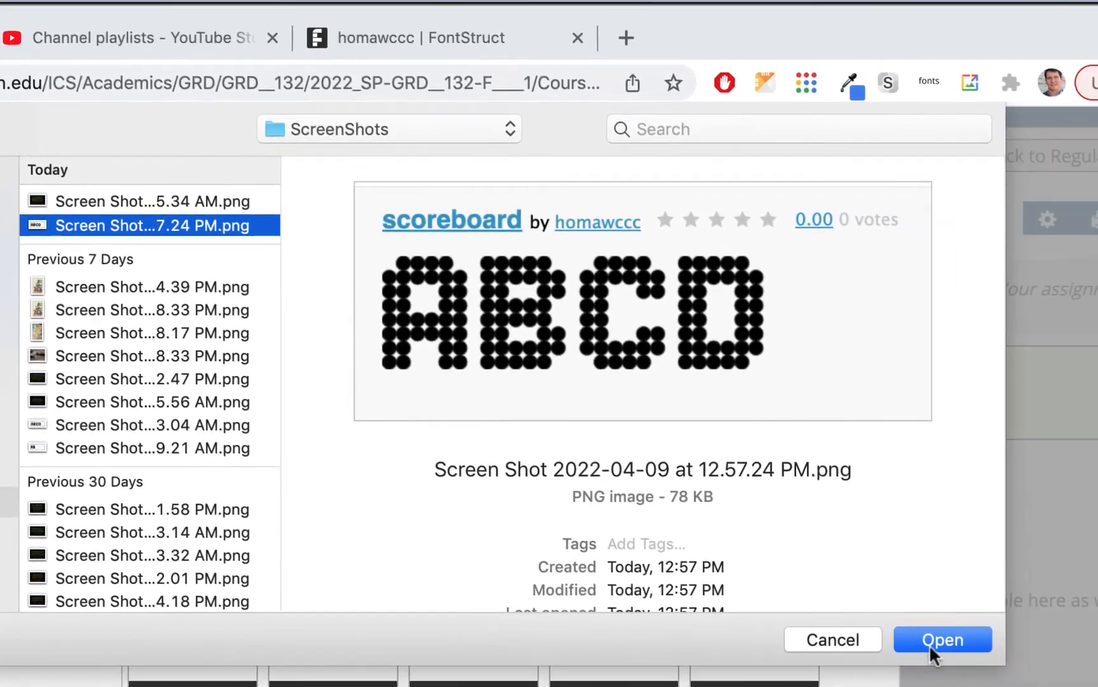
pyautogui.click(1097, 627)
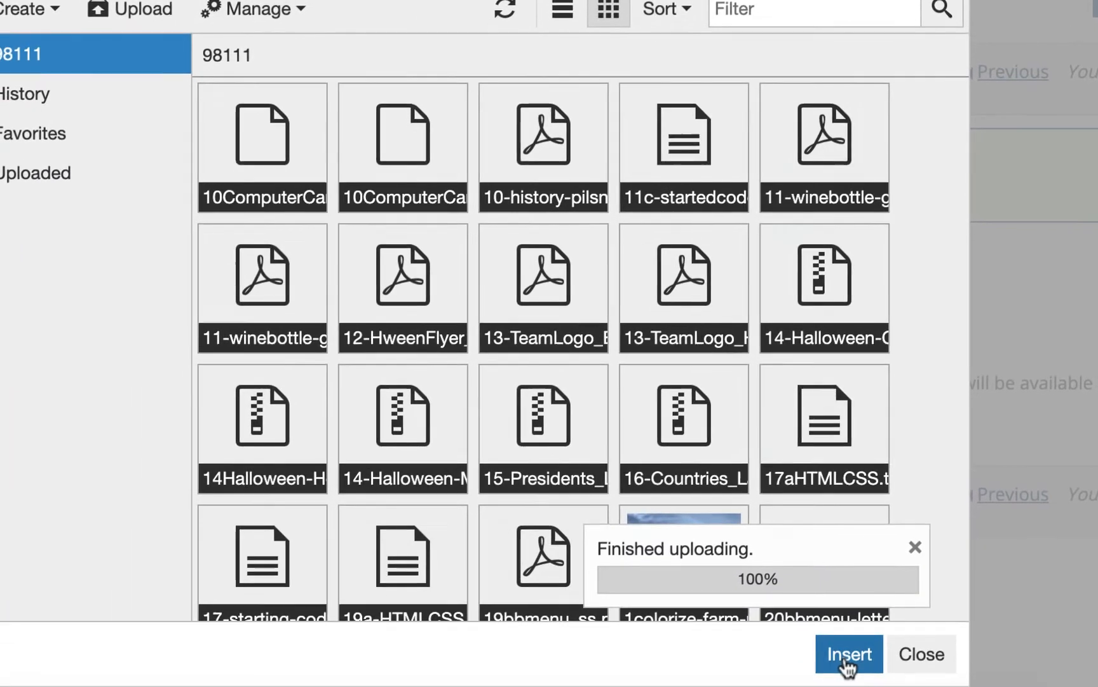
pyautogui.click(848, 655)
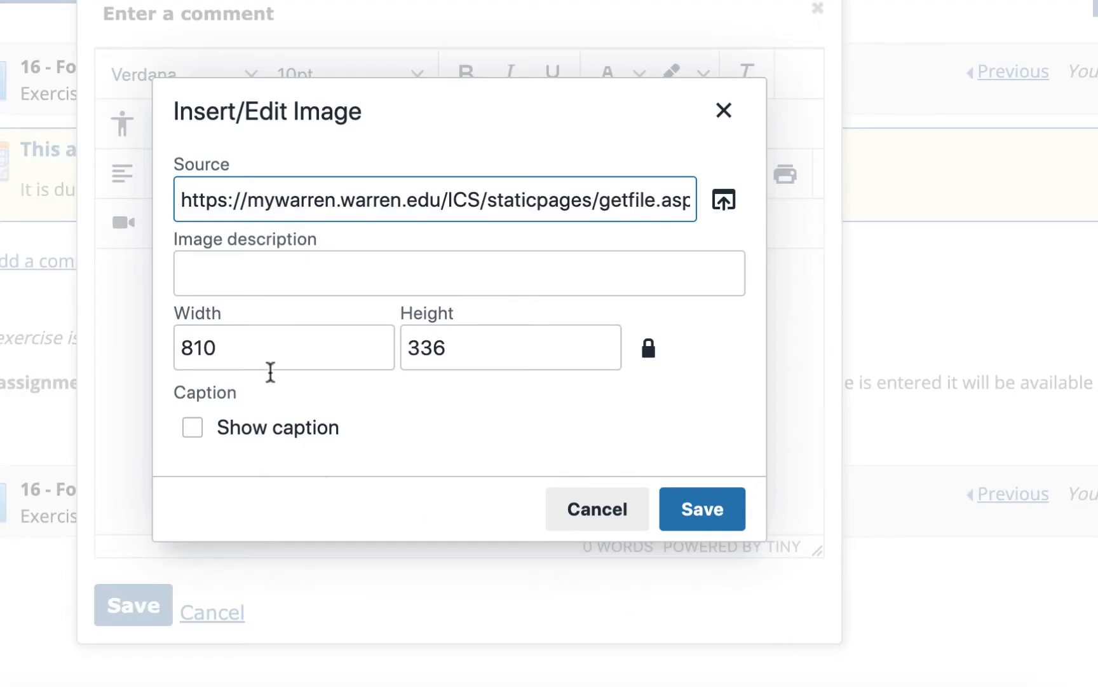
# Set the image width to 400, insert the image into the comment, and save the comment.
pyautogui.moveTo(259, 358); pyautogui.dragTo(116, 358)
pyautogui.write('400')
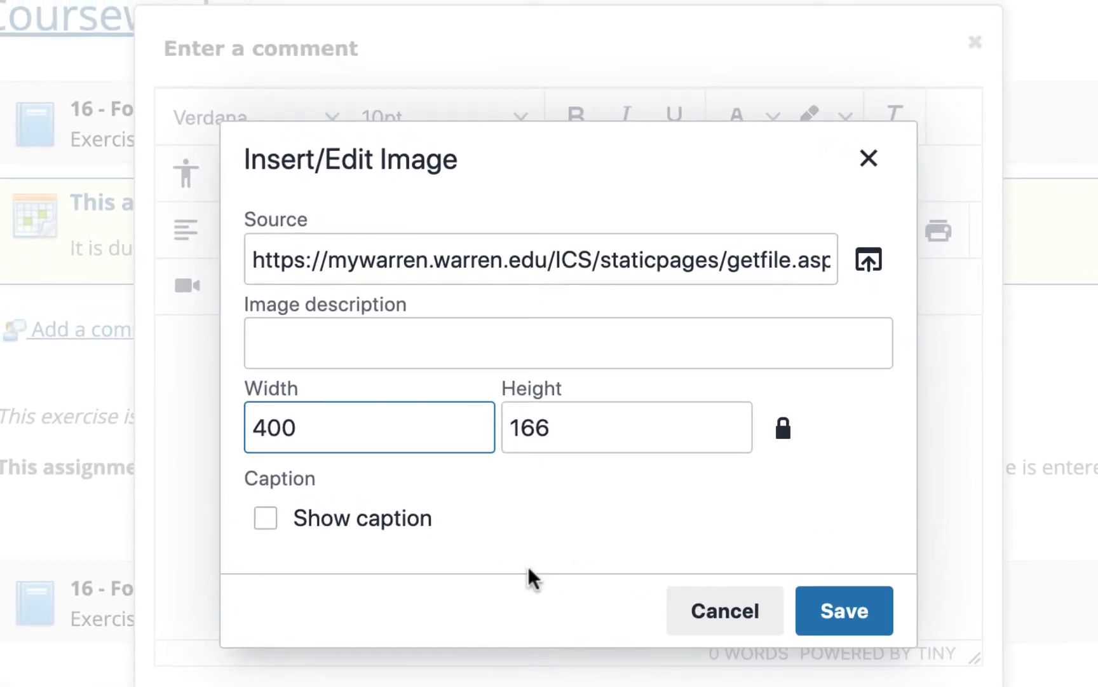
pyautogui.click(866, 607)
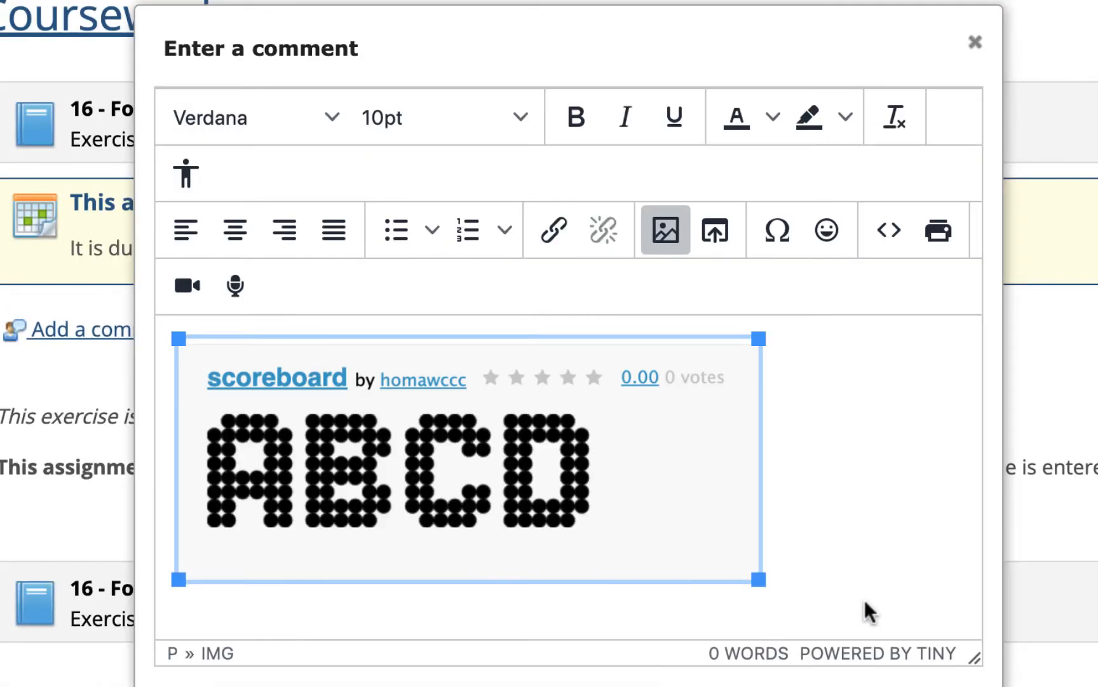
pyautogui.click(194, 675)
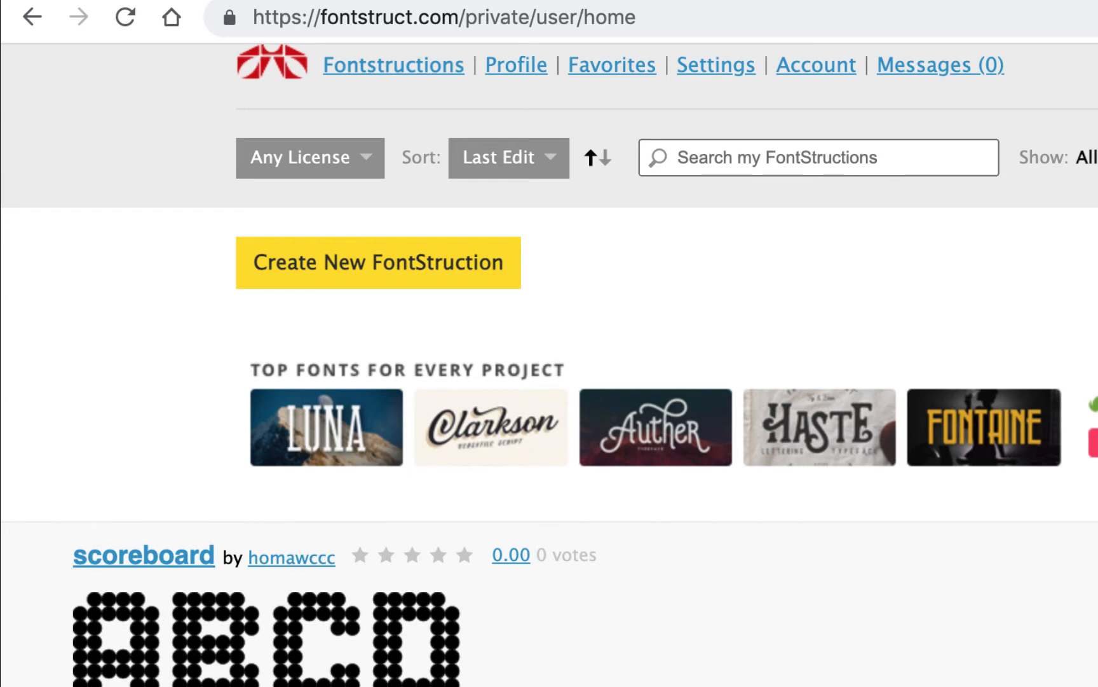
# Switch to FontStruct and create a new FontStruction named scroeboard-reverse.
pyautogui.scroll(5, 200, 650)
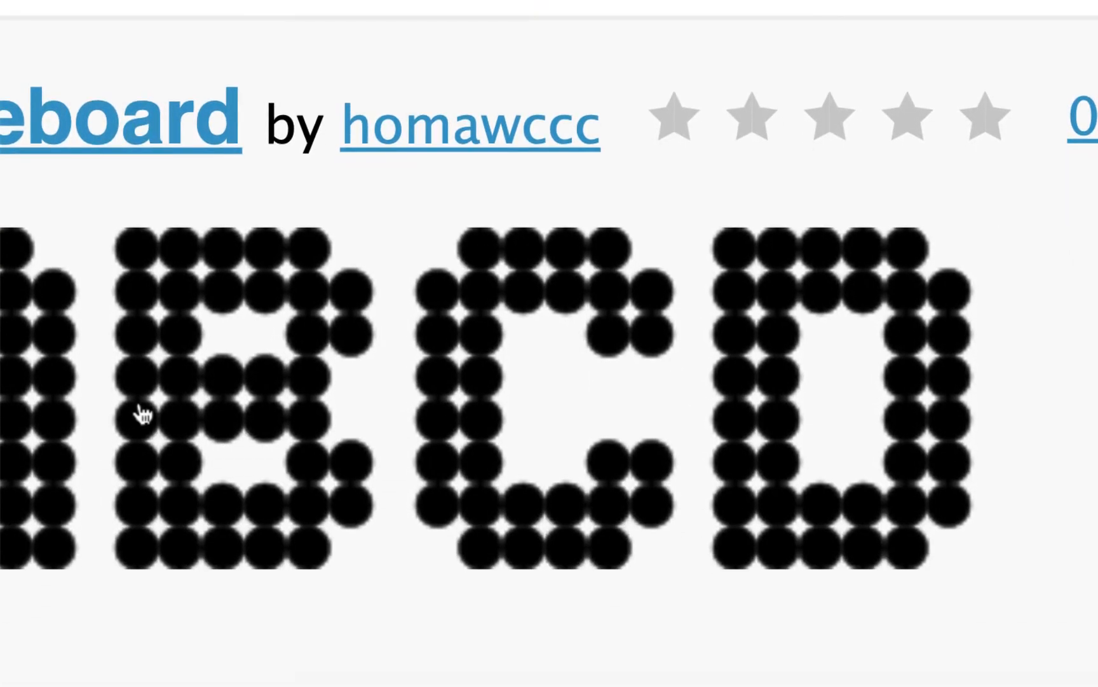
pyautogui.scroll(-5, 141, 452)
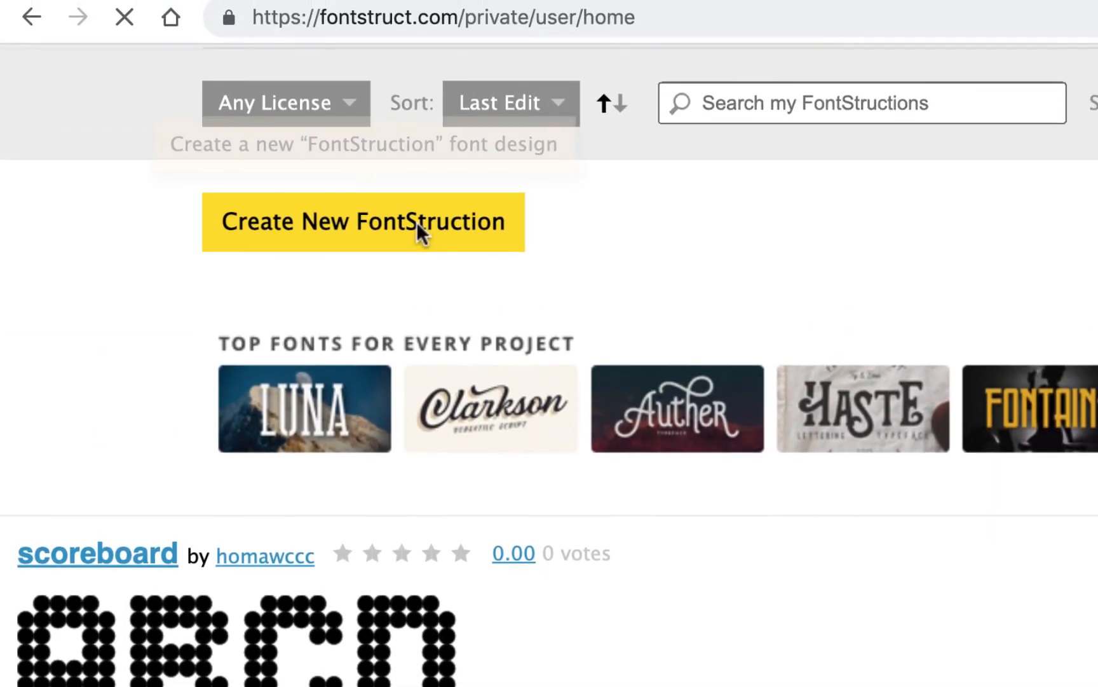
pyautogui.click(416, 226)
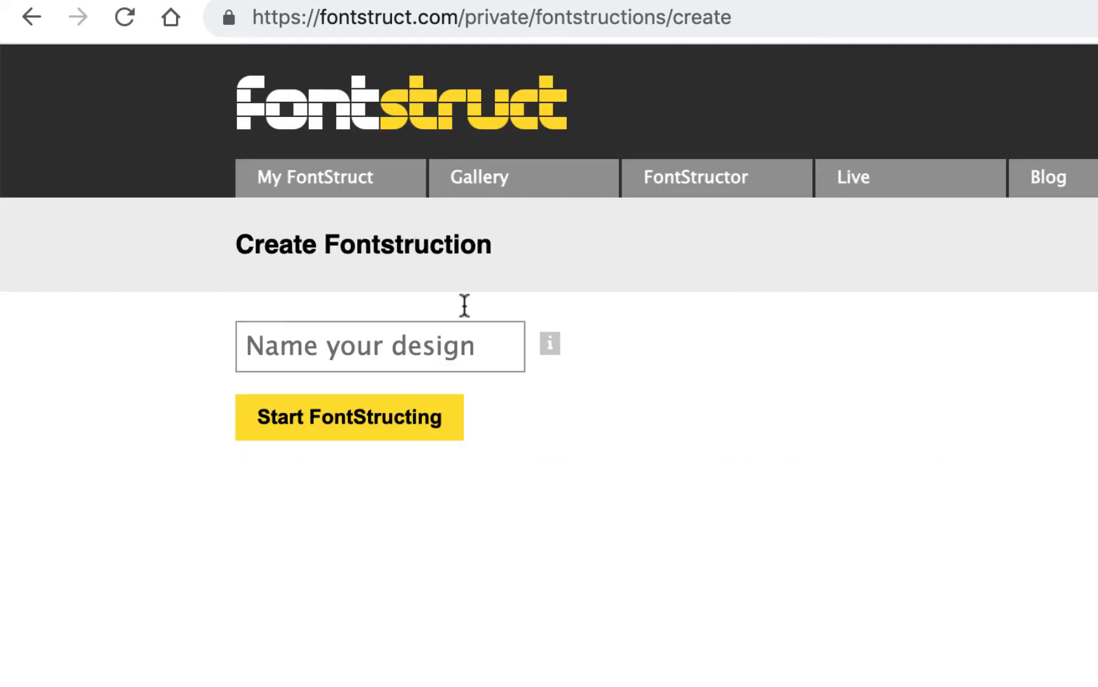
pyautogui.click(429, 349)
pyautogui.write('scroeboard-reverse')
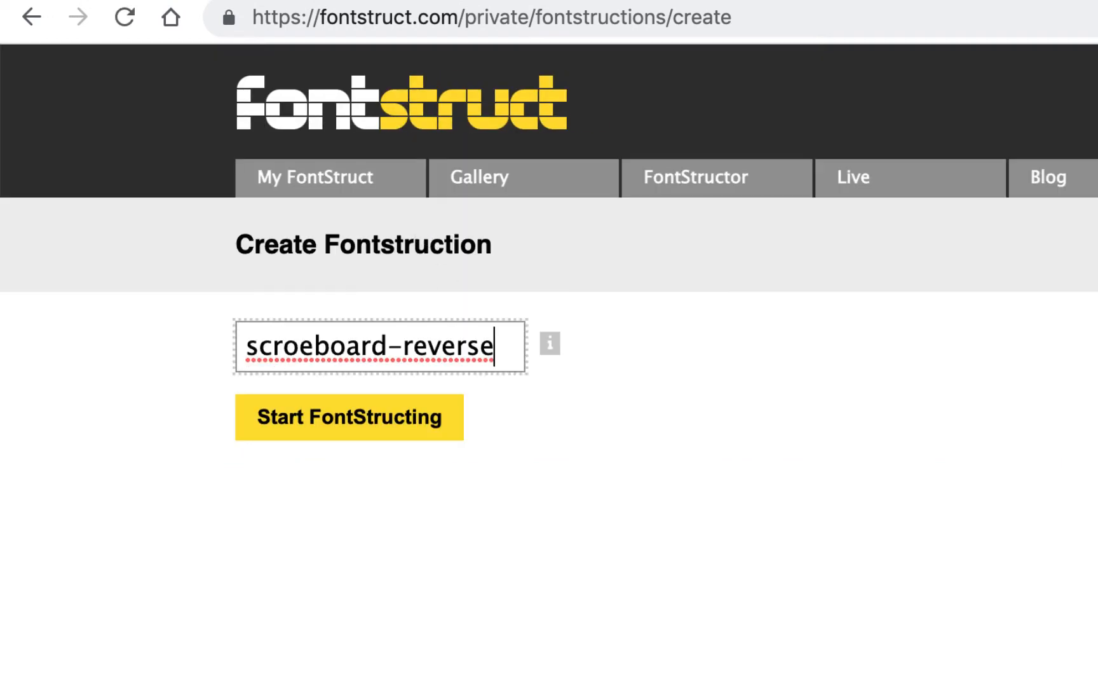
pyautogui.click(370, 435)
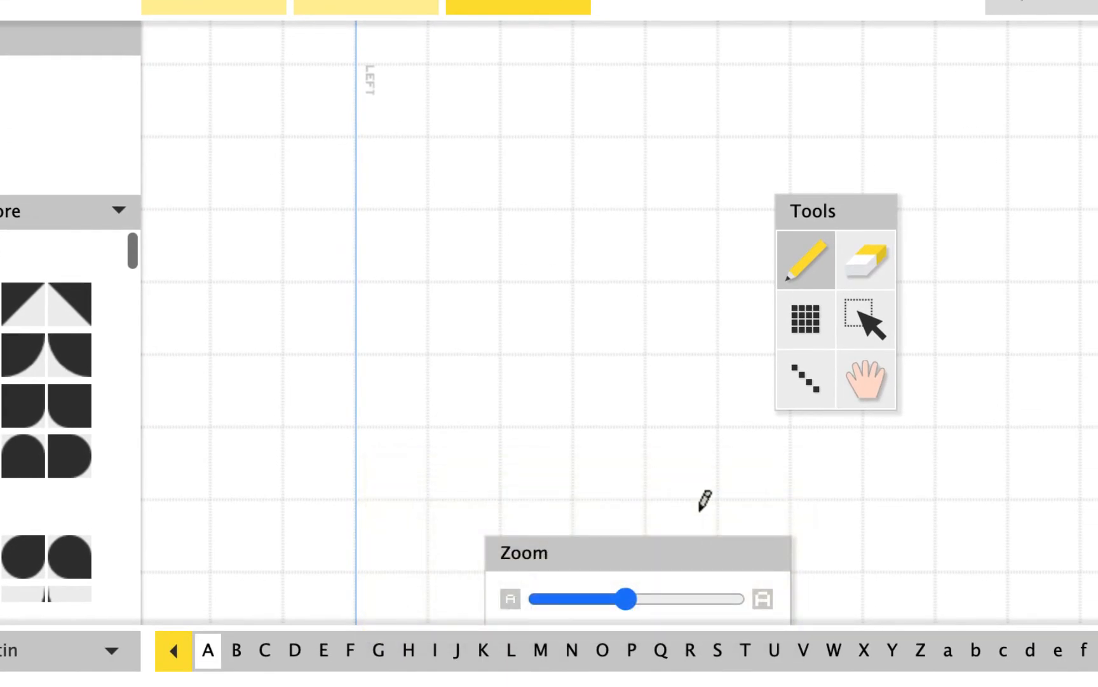
# Move the Tools and Zoom palettes clear of the drawing area and reposition the grid to bring the baseline into view.
pyautogui.moveTo(849, 220); pyautogui.dragTo(1097, 110)
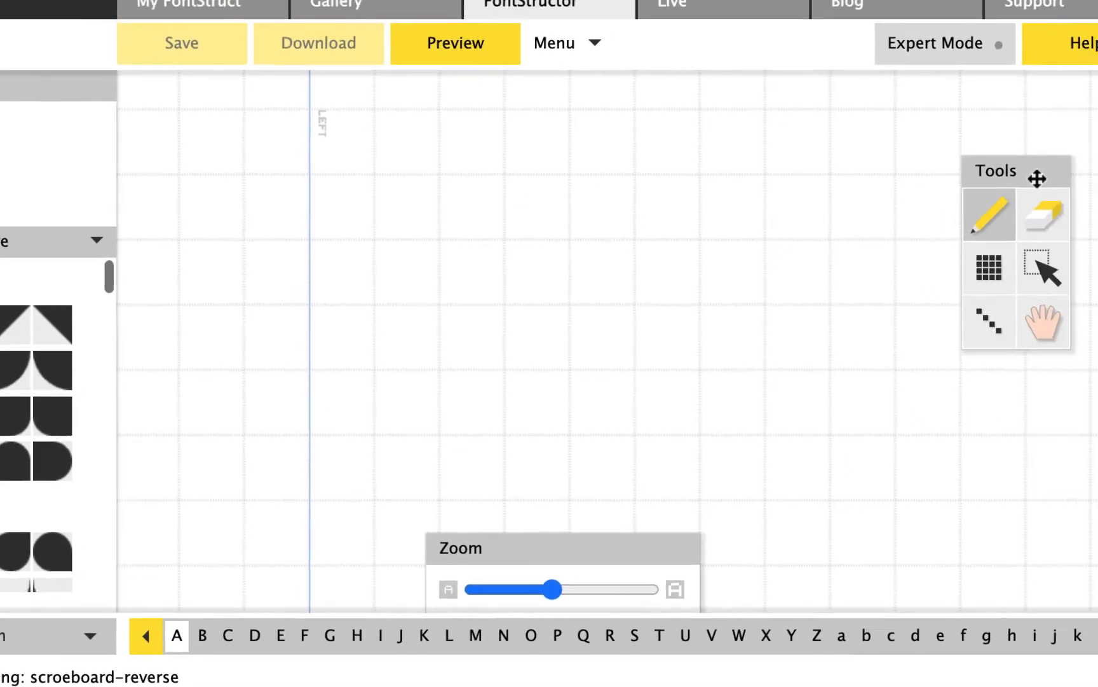
pyautogui.moveTo(552, 553)
pyautogui.mouseDown()
pyautogui.moveTo(1097, 422)
pyautogui.moveTo(1077, 421)
pyautogui.mouseUp()
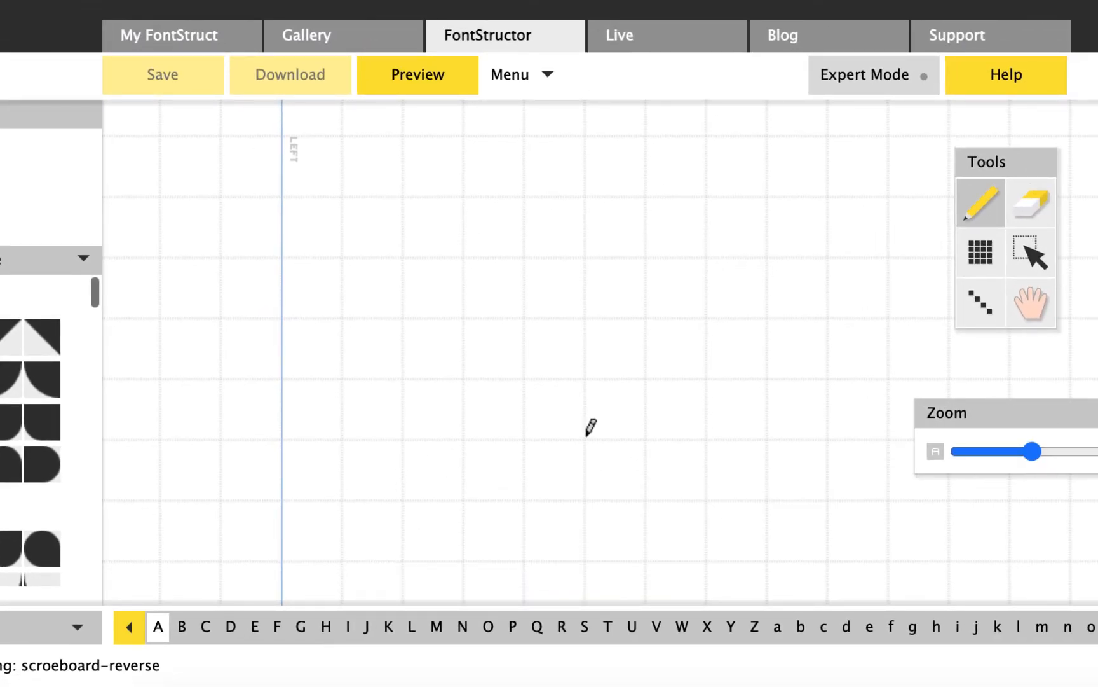
pyautogui.click(1034, 323)
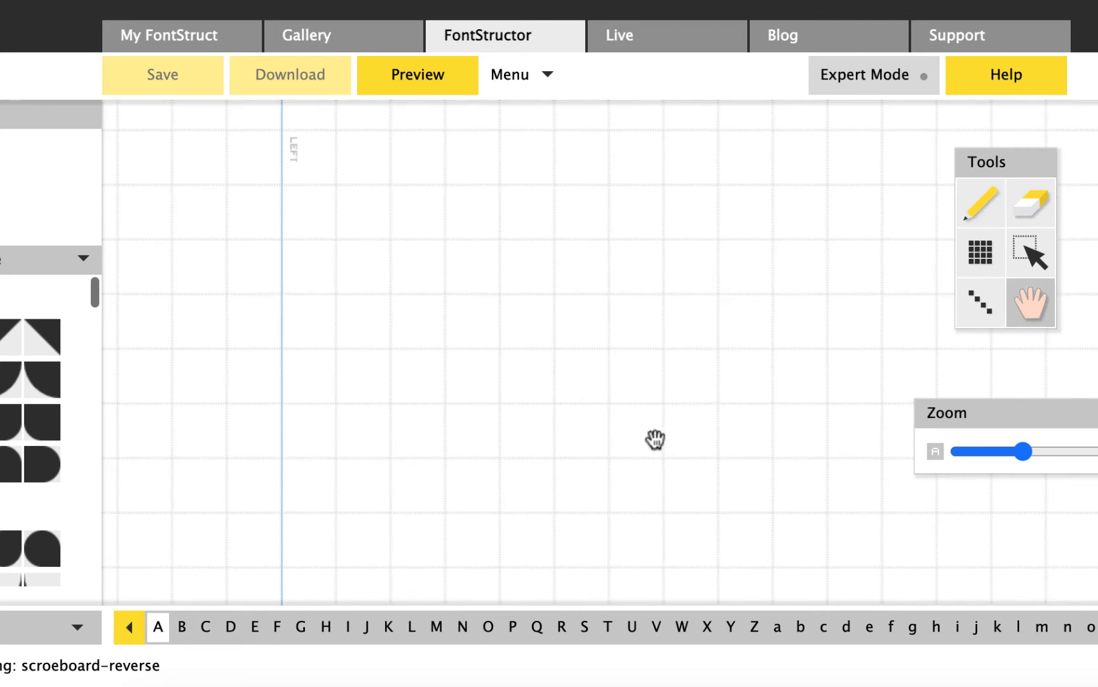
pyautogui.scroll(-1, 650, 456)
pyautogui.moveTo(667, 405); pyautogui.dragTo(657, 383)
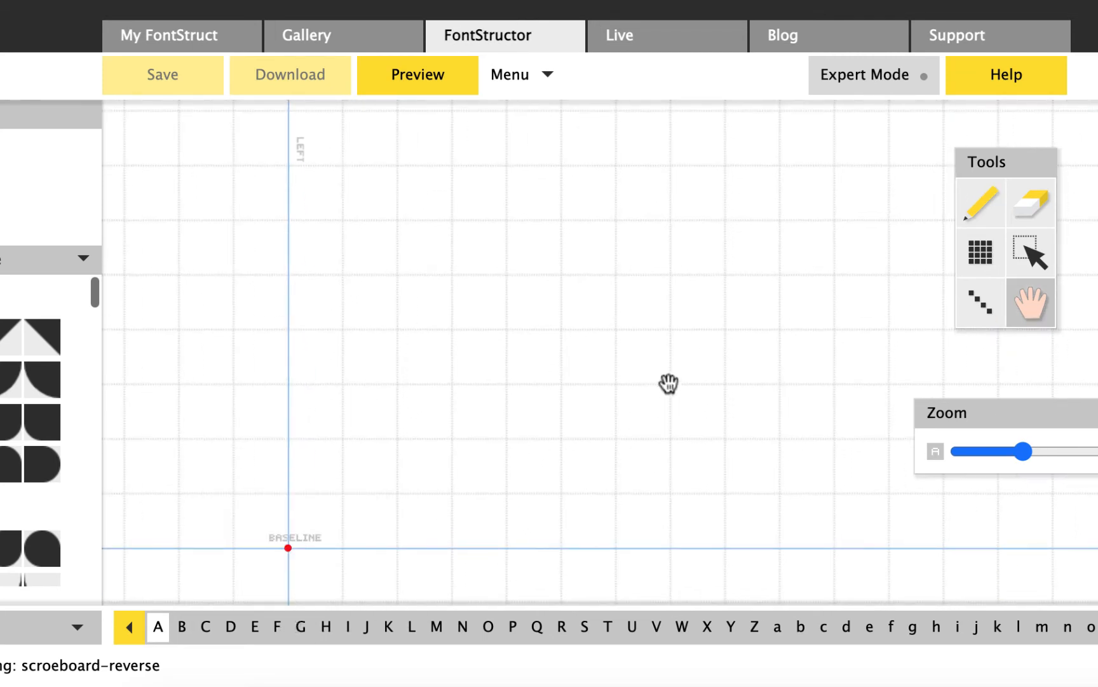
# Show the extra guides and place them six columns from the left guide and eight rows above the baseline.
pyautogui.moveTo(555, 100)
pyautogui.moveTo(546, 136)
pyautogui.moveTo(550, 162)
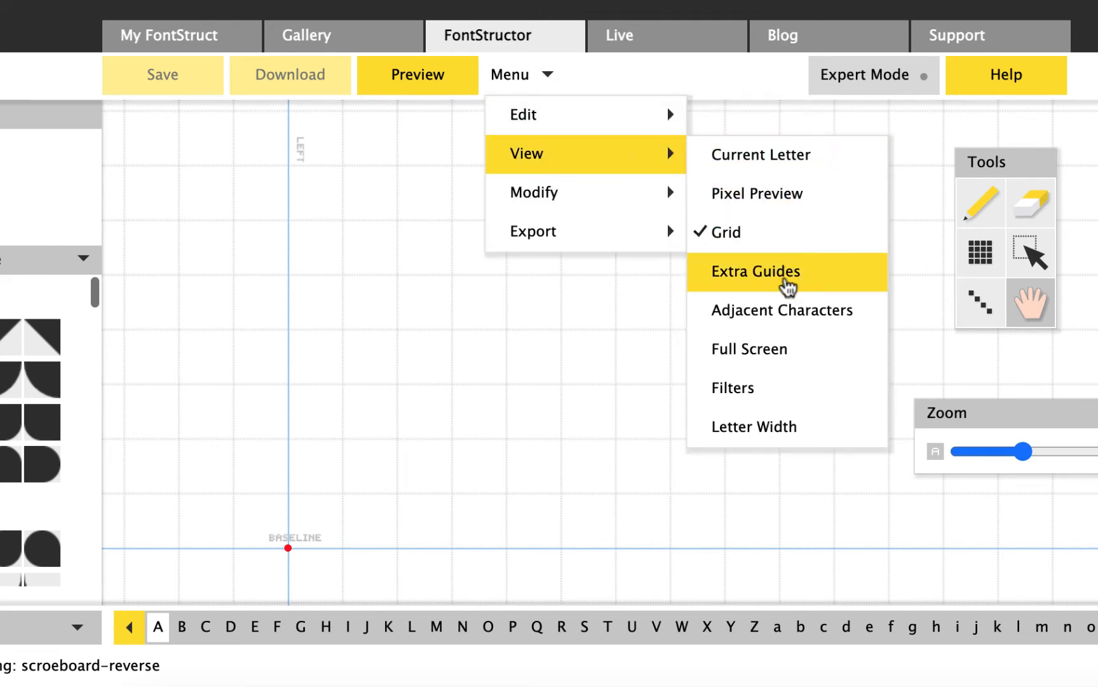
pyautogui.click(786, 288)
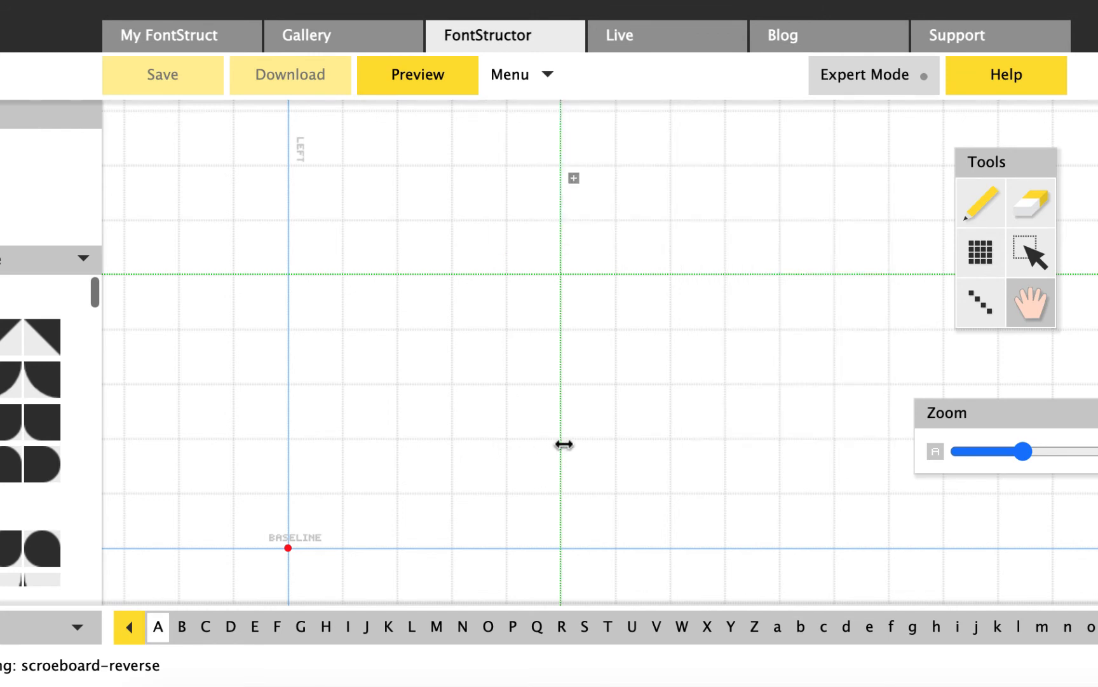
pyautogui.moveTo(564, 445); pyautogui.dragTo(662, 437)
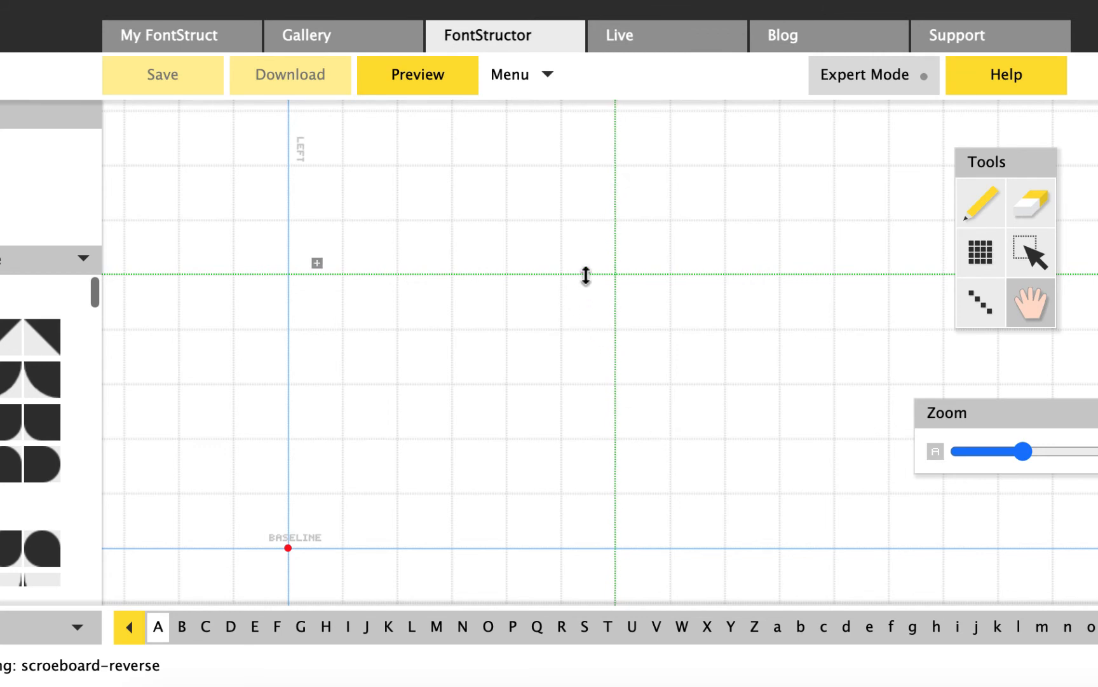
pyautogui.moveTo(586, 275); pyautogui.dragTo(578, 135)
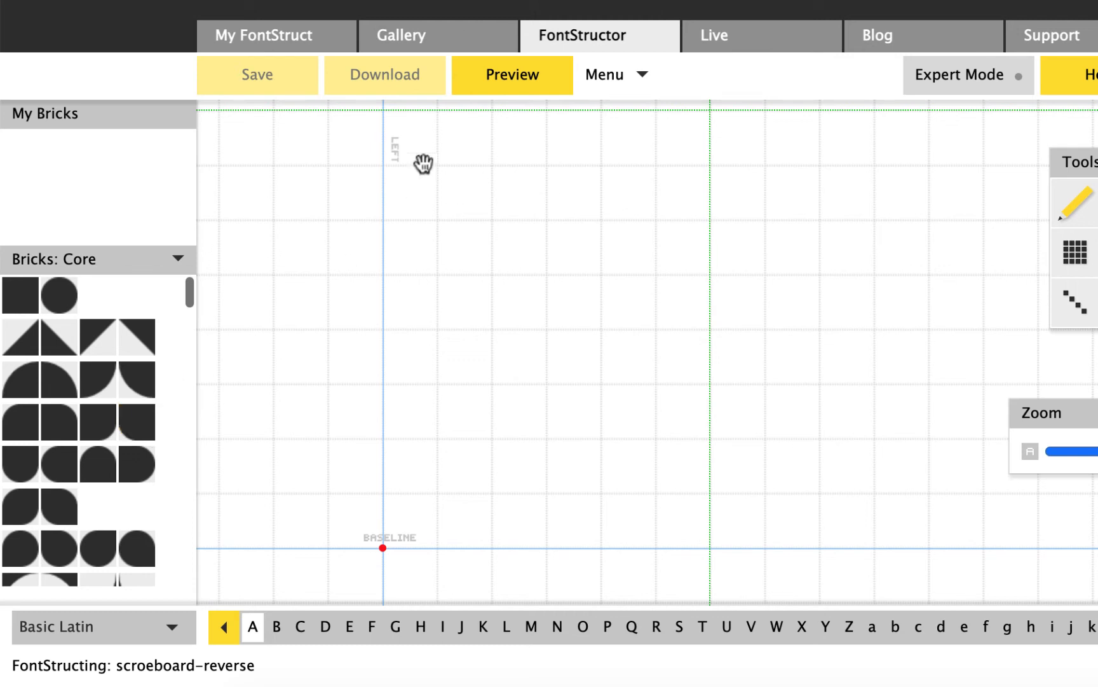
# With the inverted circle core brick, draw the letter A's outer left stem as a seven-brick column standing on the baseline.
pyautogui.scroll(-5, 146, 429)
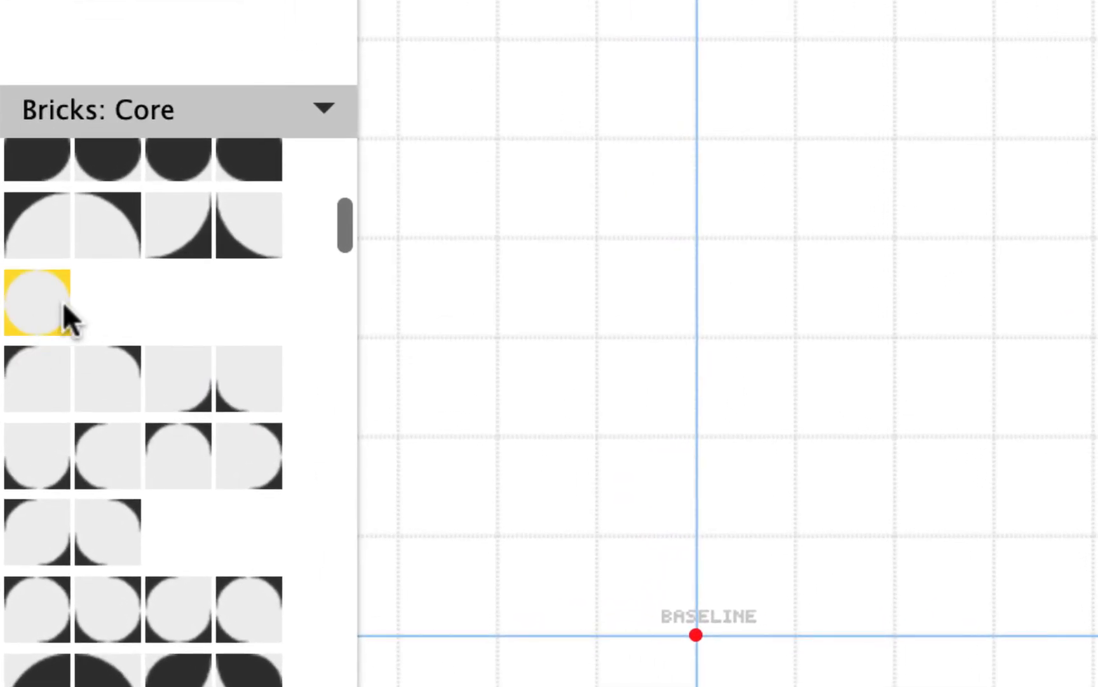
pyautogui.click(43, 302)
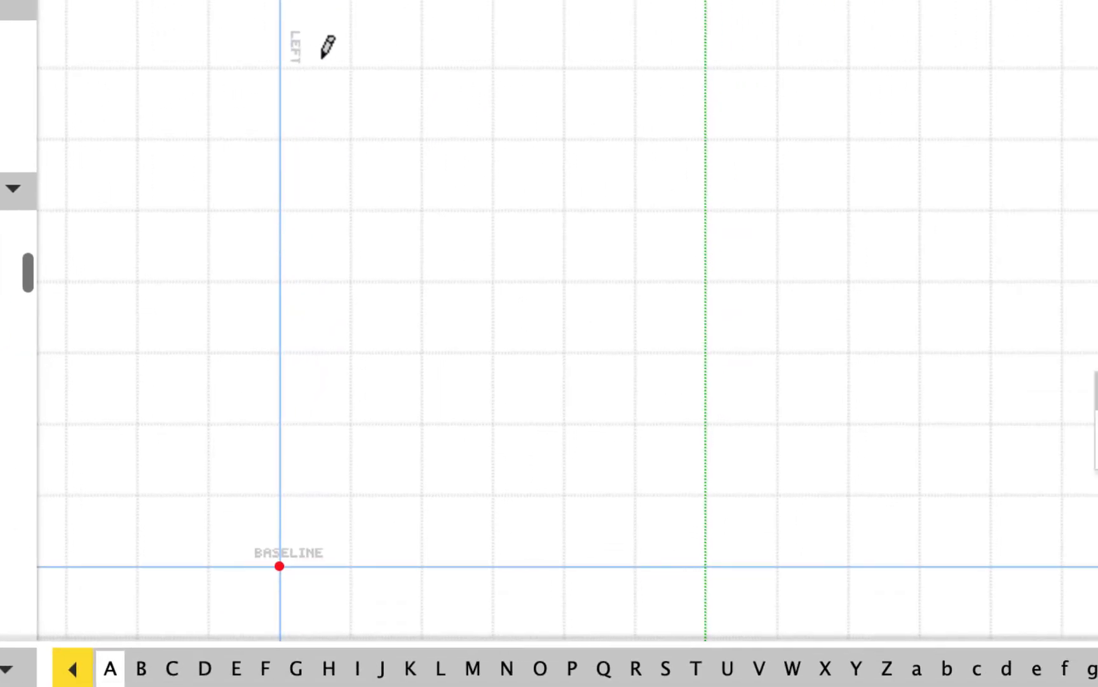
pyautogui.click(322, 108)
pyautogui.click(319, 267)
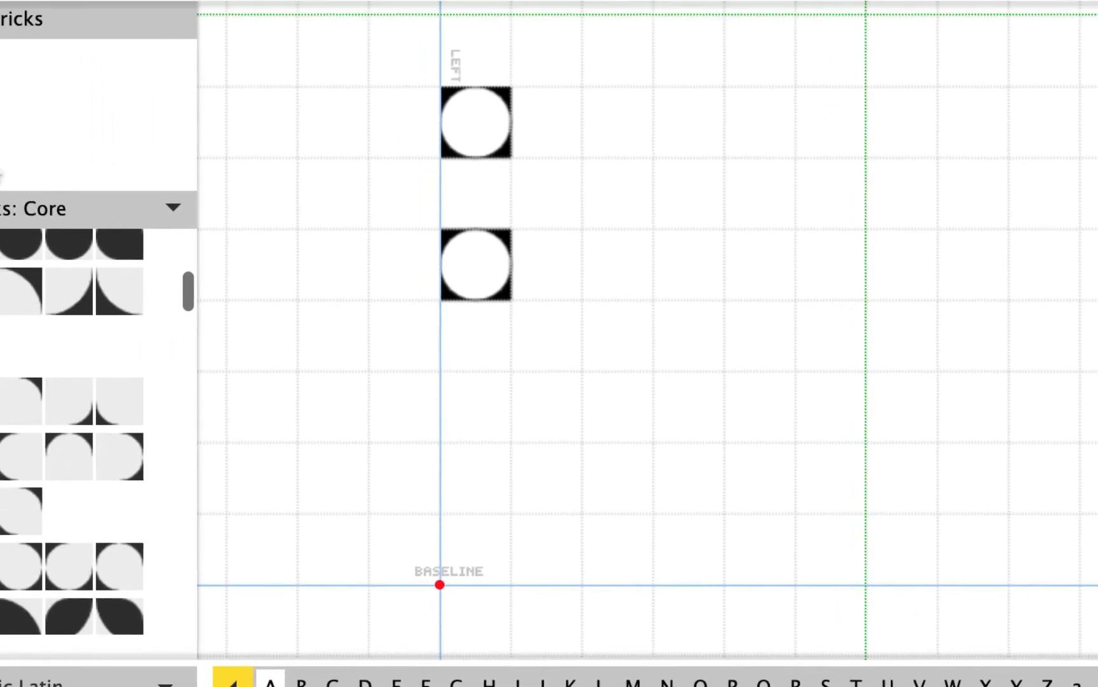
pyautogui.click(324, 170)
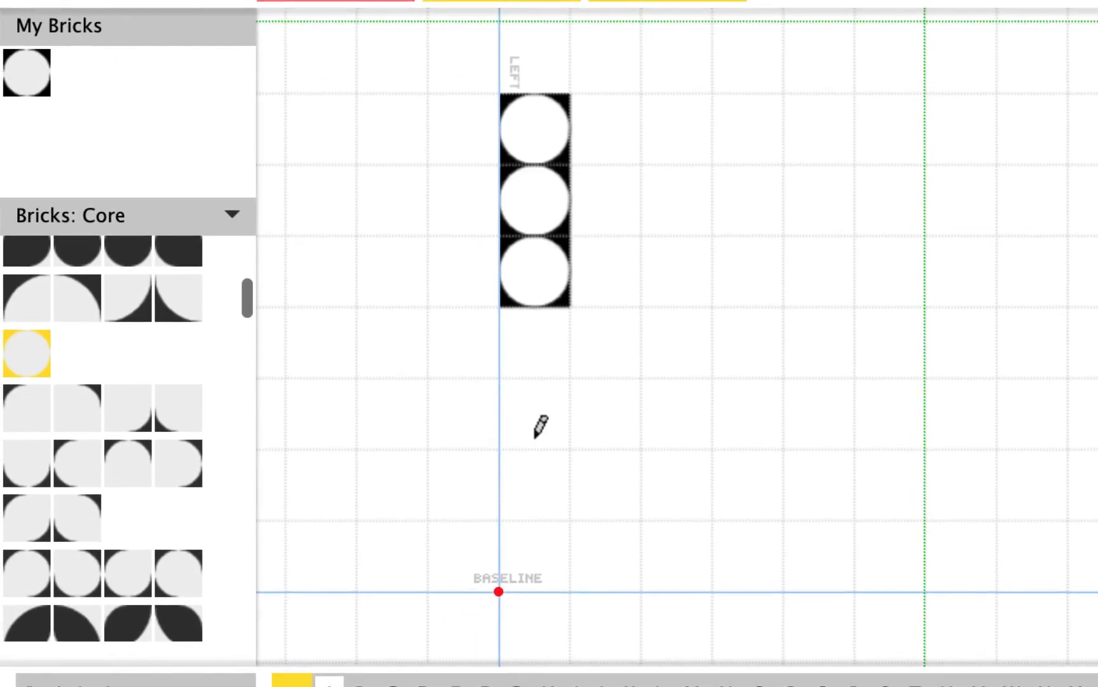
pyautogui.moveTo(543, 349); pyautogui.dragTo(541, 540)
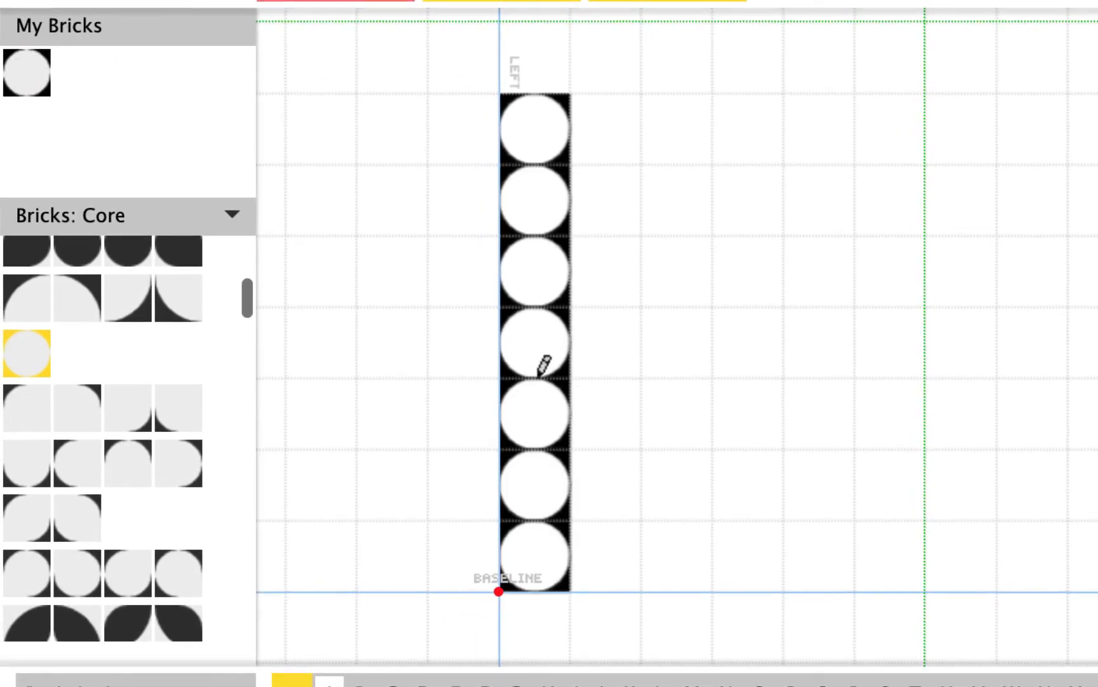
# Add the A's four-brick top row and a seven-brick outer right stem down to the baseline.
pyautogui.click(618, 73)
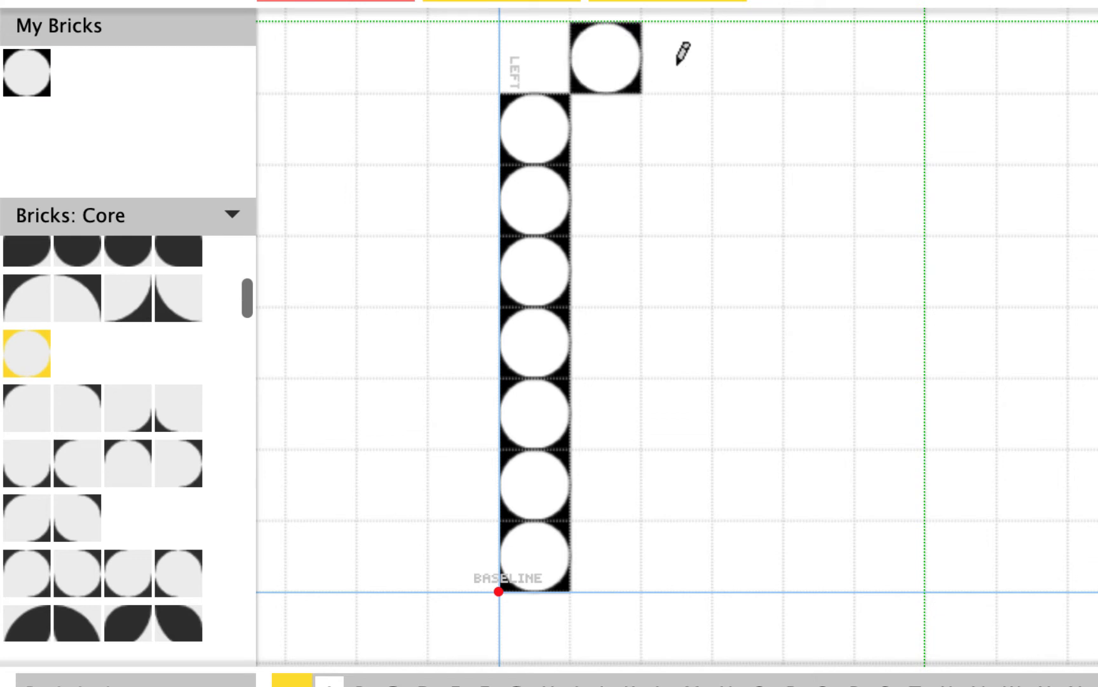
pyautogui.click(682, 61)
pyautogui.click(772, 53)
pyautogui.click(821, 56)
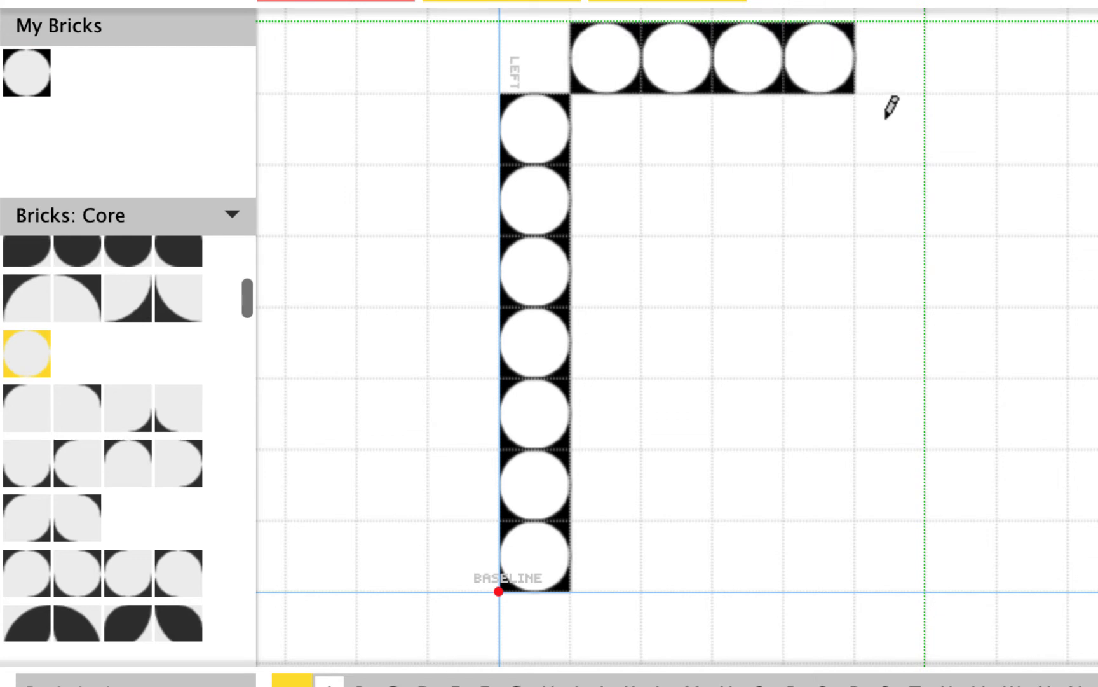
pyautogui.click(891, 113)
pyautogui.moveTo(890, 198); pyautogui.dragTo(887, 374)
pyautogui.click(885, 410)
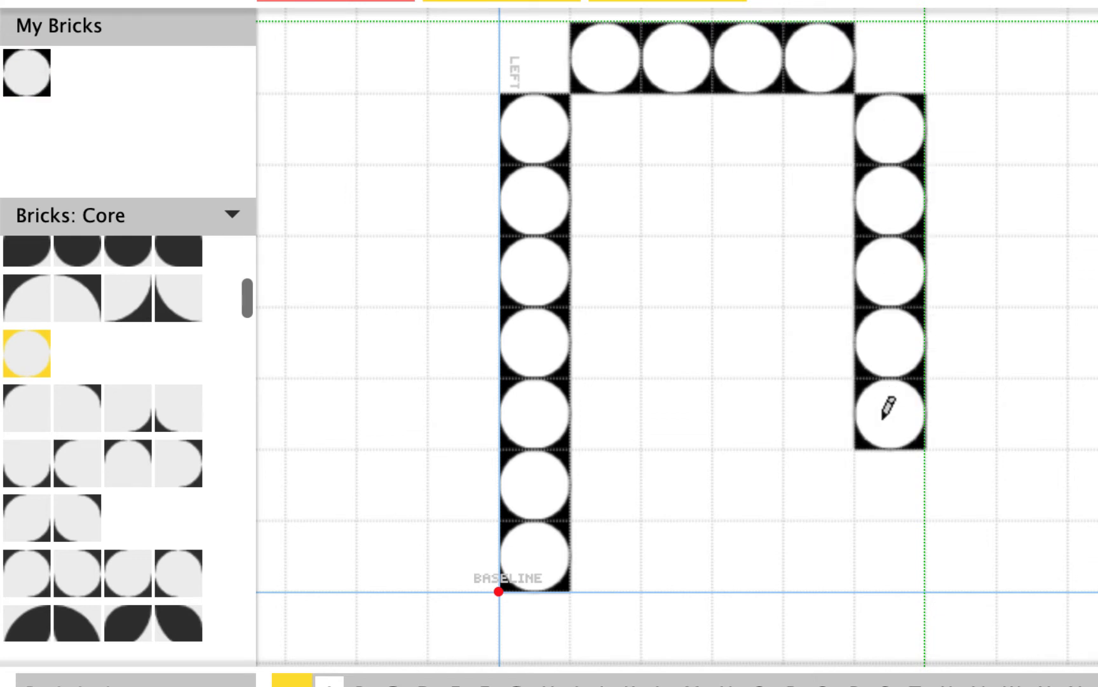
pyautogui.click(885, 572)
pyautogui.click(892, 502)
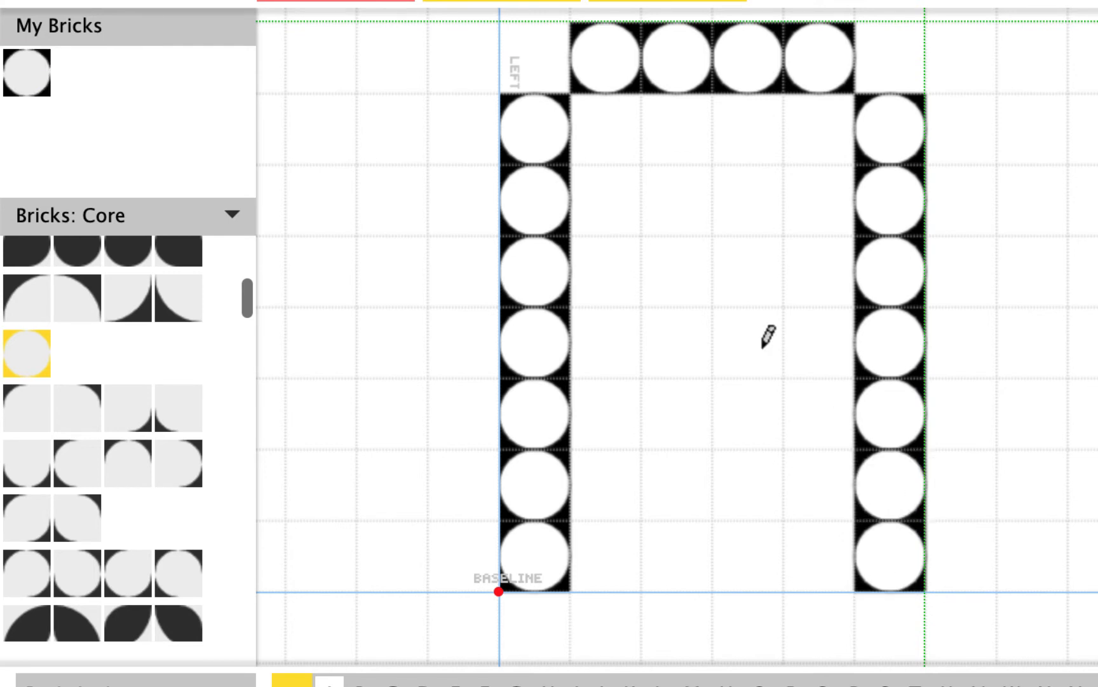
# Double the A's stroke thickness with a second row under the top and inner columns along both stems.
pyautogui.moveTo(591, 123); pyautogui.dragTo(839, 127)
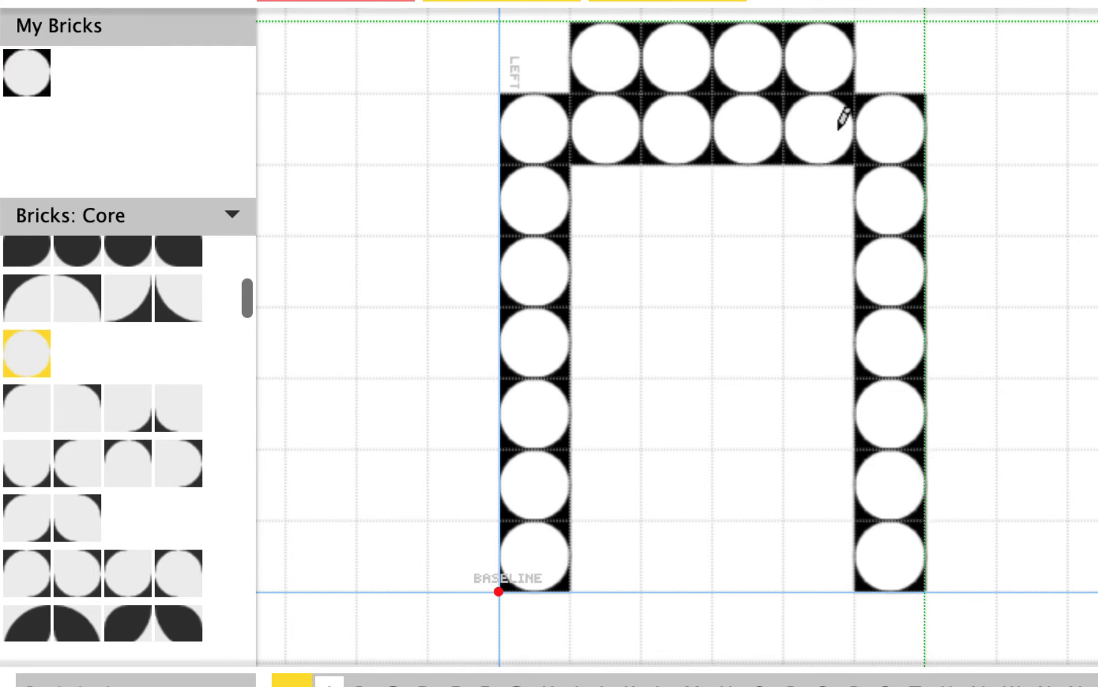
pyautogui.moveTo(611, 196); pyautogui.dragTo(623, 534)
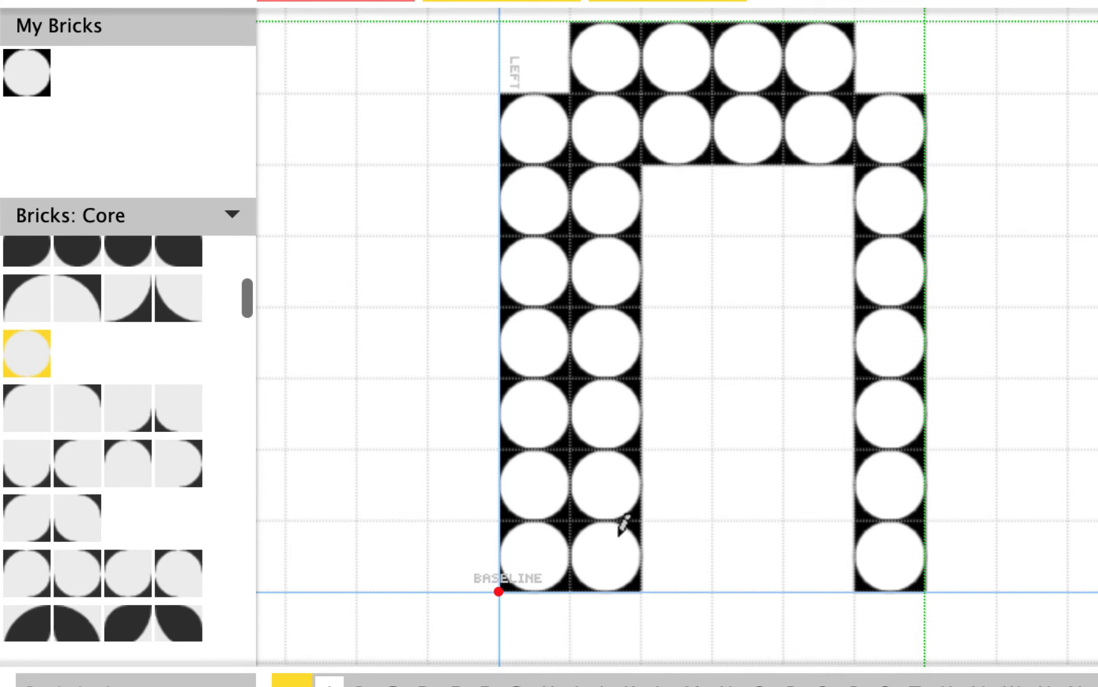
pyautogui.moveTo(830, 178); pyautogui.dragTo(836, 365)
pyautogui.moveTo(835, 515); pyautogui.dragTo(843, 550)
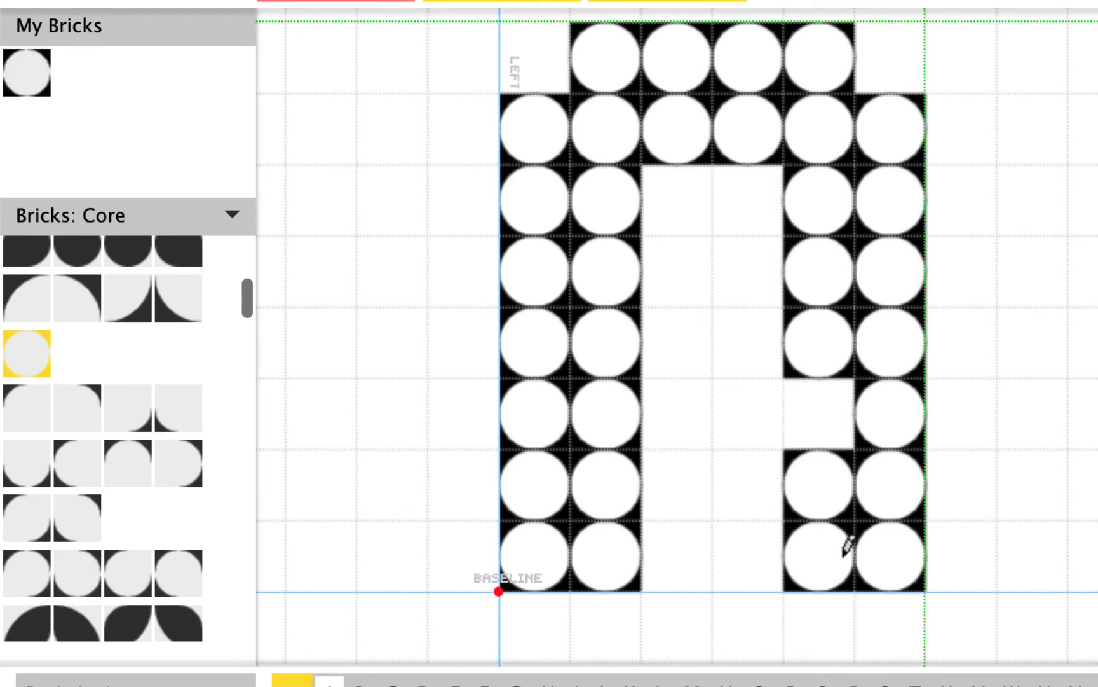
pyautogui.click(835, 398)
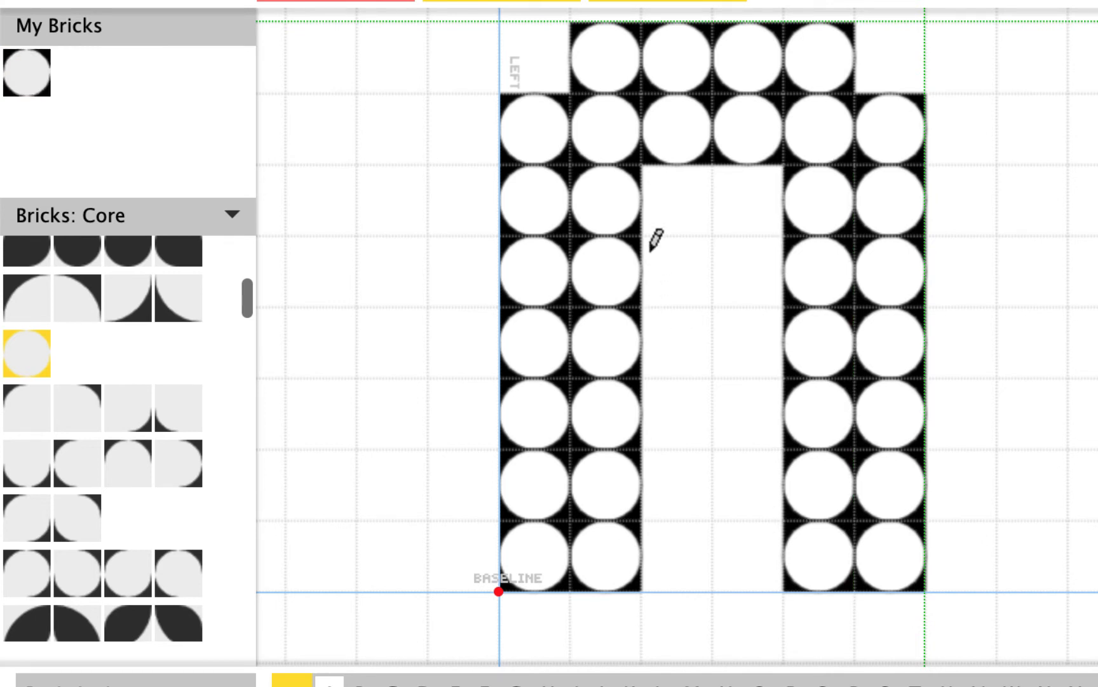
# Add the A's crossbar as two stacked rows, each two inverted circle bricks wide, between the stems.
pyautogui.moveTo(642, 358); pyautogui.dragTo(755, 358)
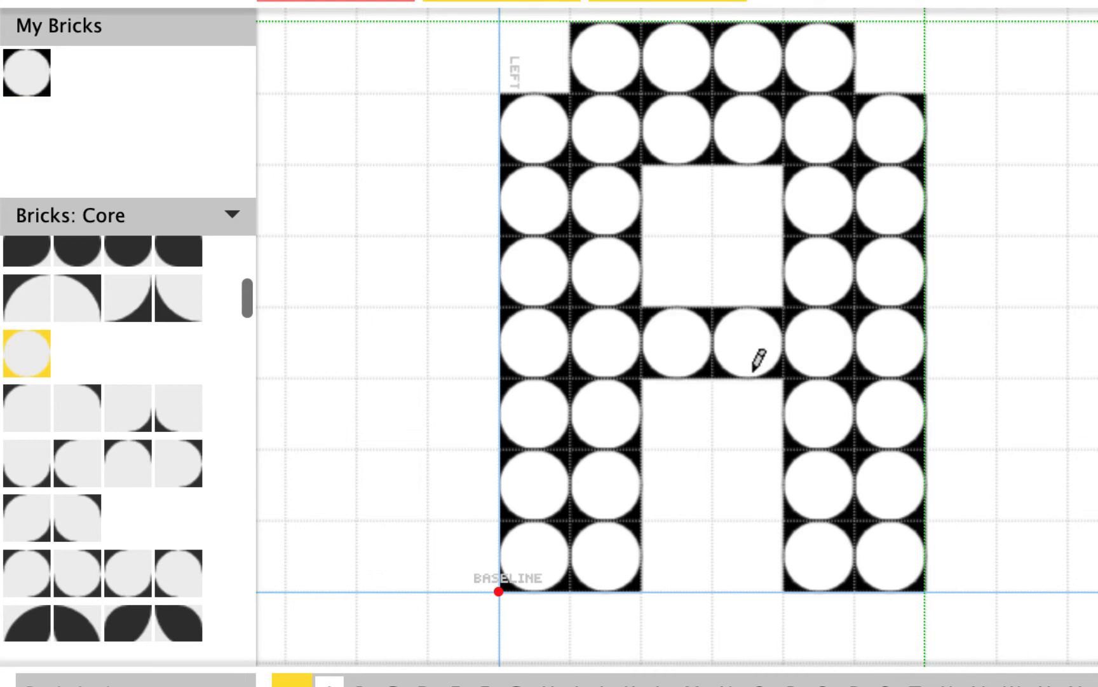
pyautogui.moveTo(660, 415); pyautogui.dragTo(754, 415)
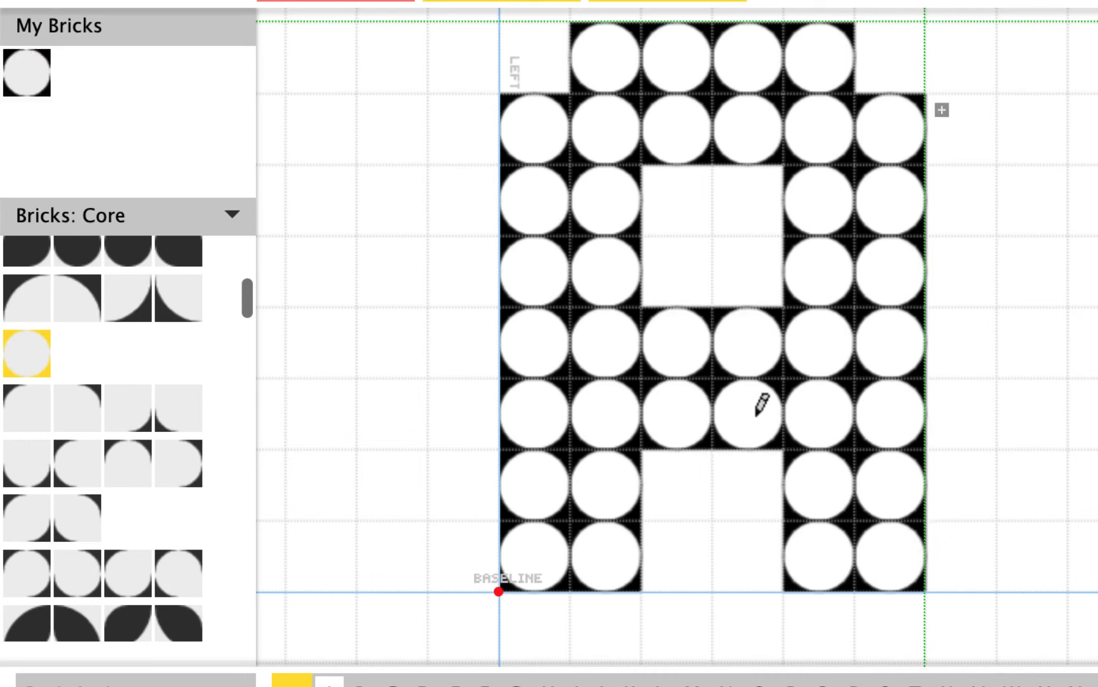
pyautogui.scroll(3, 814, 395)
pyautogui.scroll(-10, 820, 381)
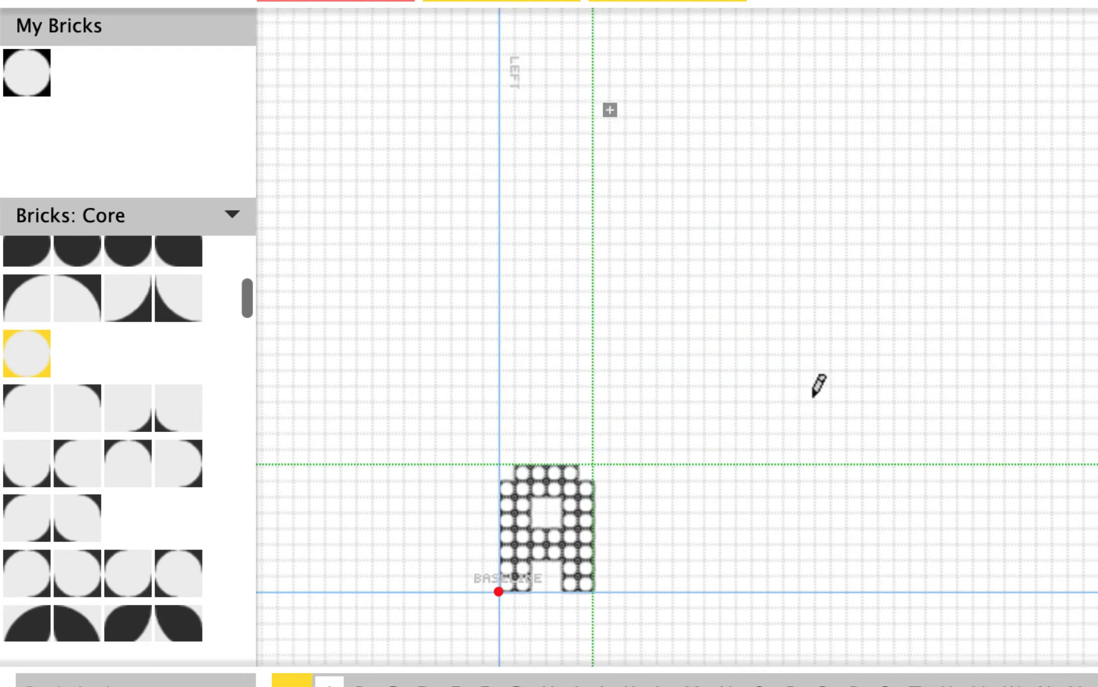
pyautogui.scroll(7, 819, 385)
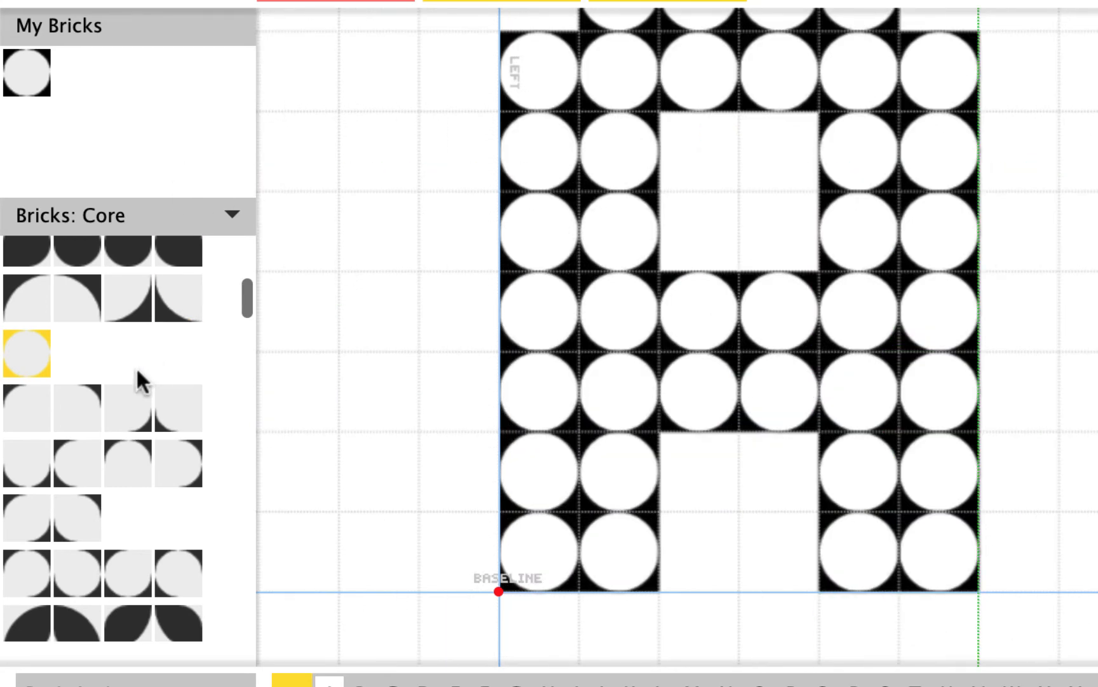
# Fill the A's counter, the gap between its legs and its two empty top corners with solid square bricks.
pyautogui.scroll(3, 7, 267)
pyautogui.moveTo(717, 472)
pyautogui.mouseDown()
pyautogui.moveTo(797, 487)
pyautogui.moveTo(787, 547)
pyautogui.moveTo(718, 552)
pyautogui.mouseUp()
pyautogui.moveTo(707, 157)
pyautogui.mouseDown()
pyautogui.moveTo(725, 190)
pyautogui.moveTo(777, 205)
pyautogui.moveTo(782, 157)
pyautogui.mouseUp()
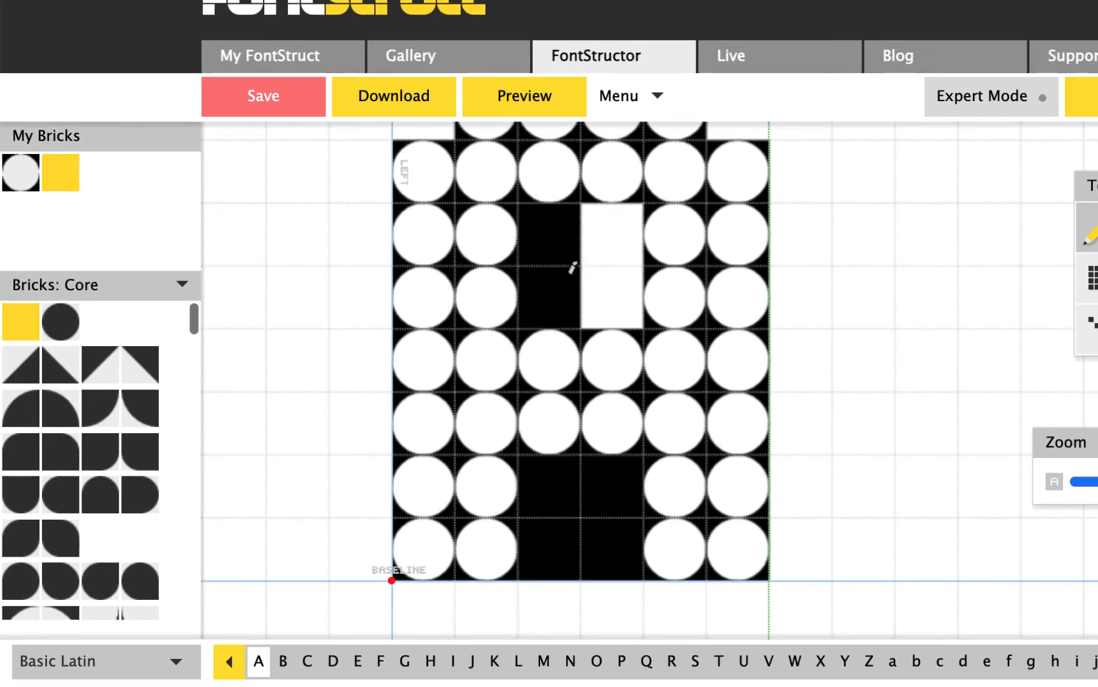
pyautogui.scroll(3, 613, 245)
pyautogui.scroll(-7, 613, 245)
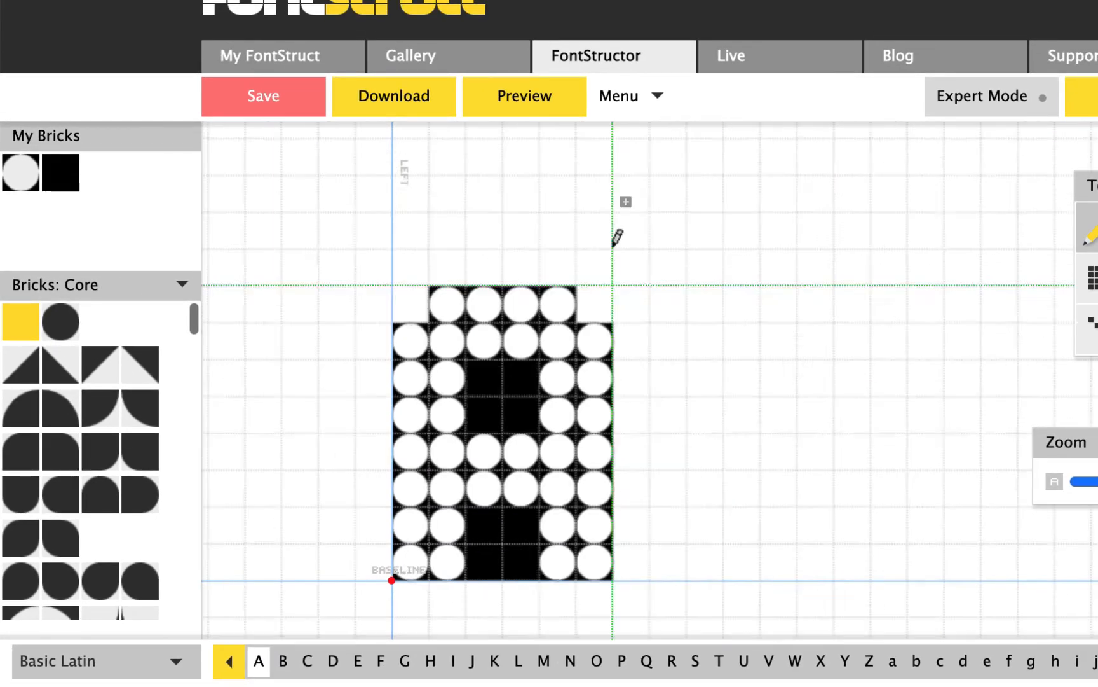
pyautogui.scroll(6, 613, 246)
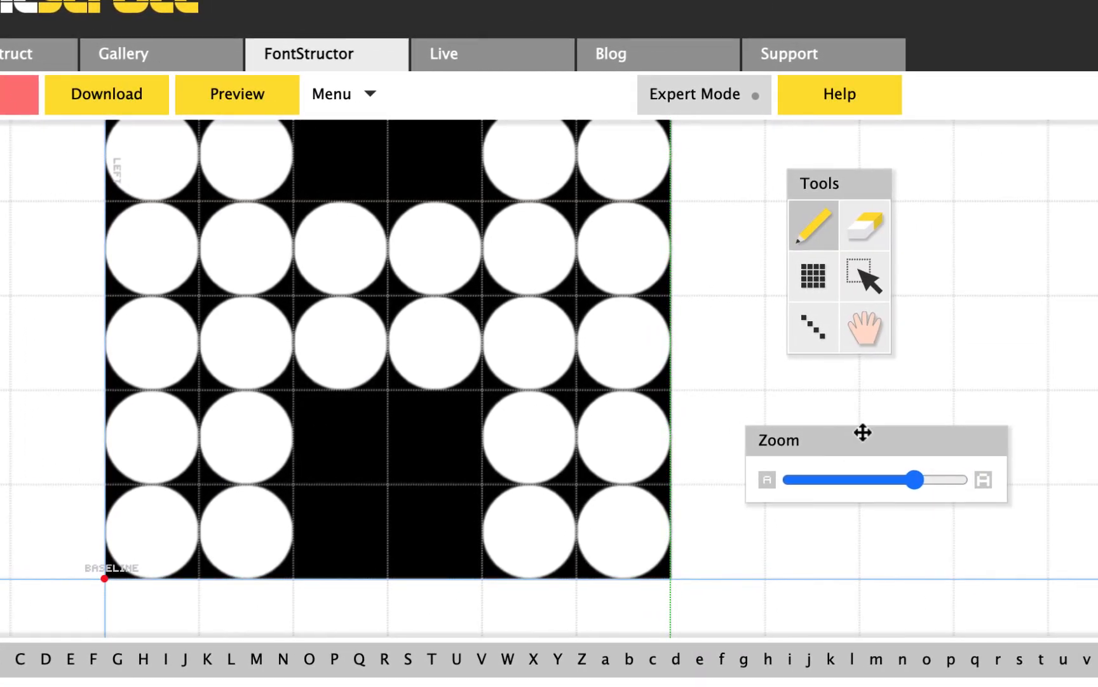
pyautogui.moveTo(915, 479); pyautogui.dragTo(847, 479)
pyautogui.click(138, 192)
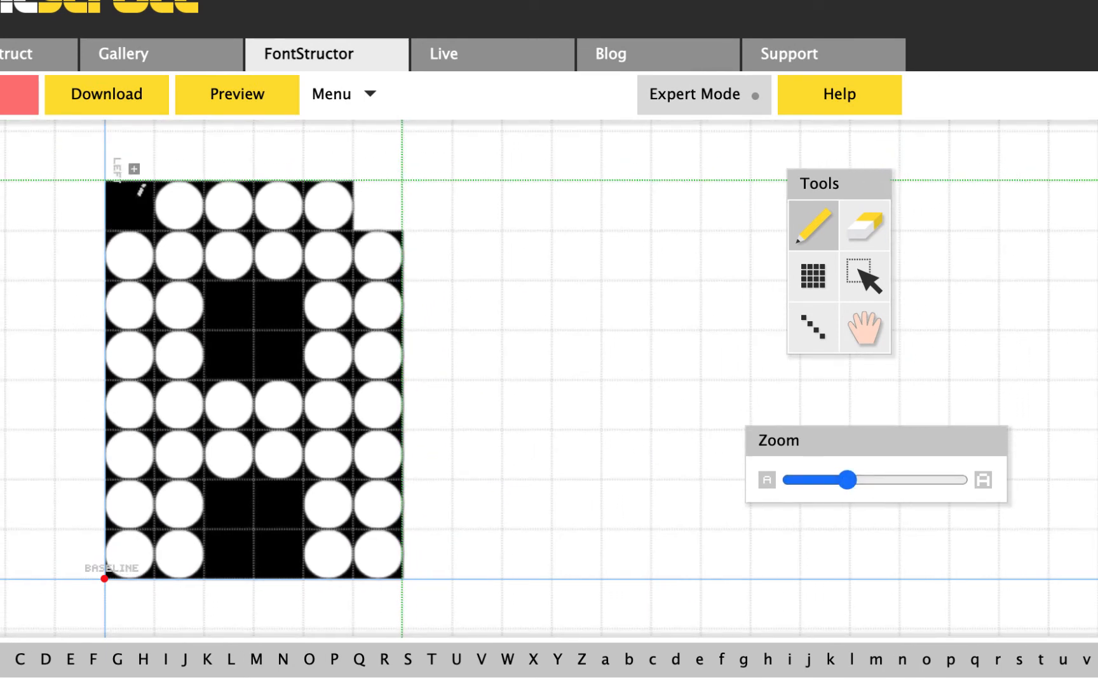
pyautogui.click(384, 198)
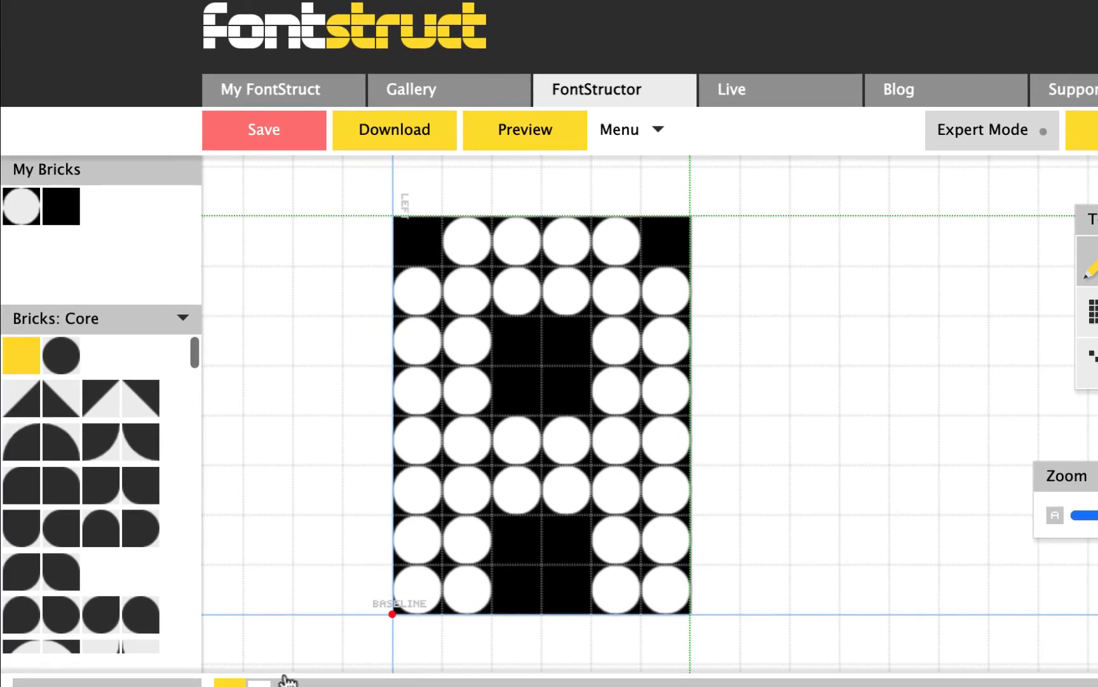
# Open the letter B for editing.
pyautogui.click(259, 682)
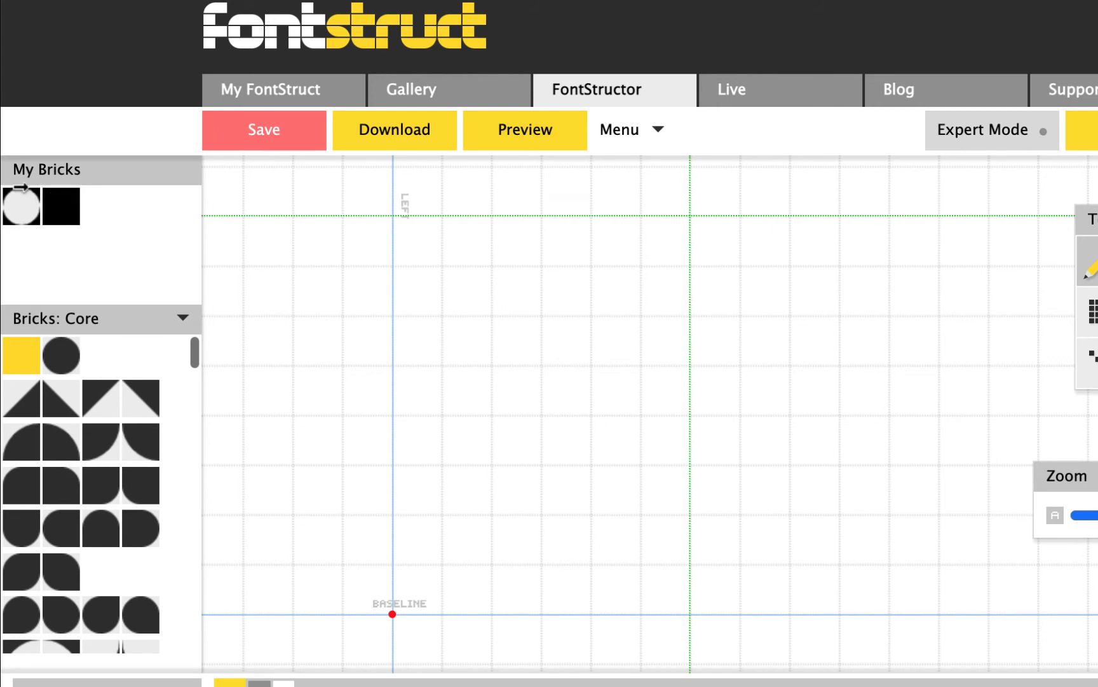
pyautogui.moveTo(418, 241); pyautogui.dragTo(427, 596)
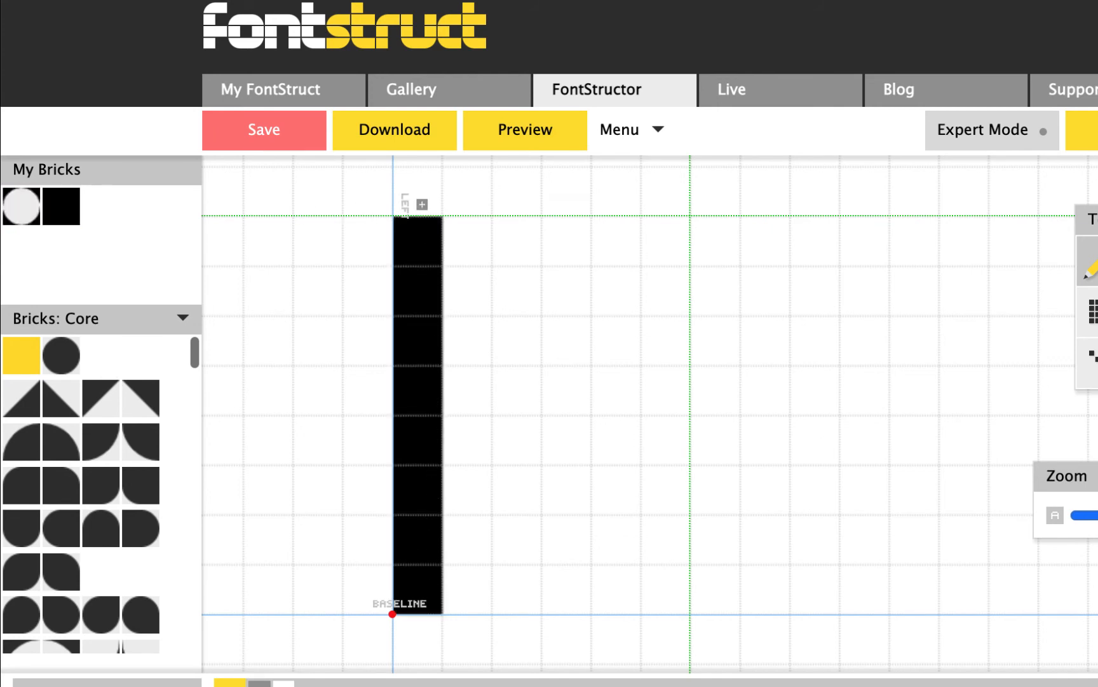
pyautogui.press('e')
pyautogui.moveTo(419, 224); pyautogui.dragTo(412, 595)
# With the inverted circle brick, draw the B's eight-brick left stem, four-brick top and baseline extensions, and one brick beside each on the right edge.
pyautogui.click(6, 207)
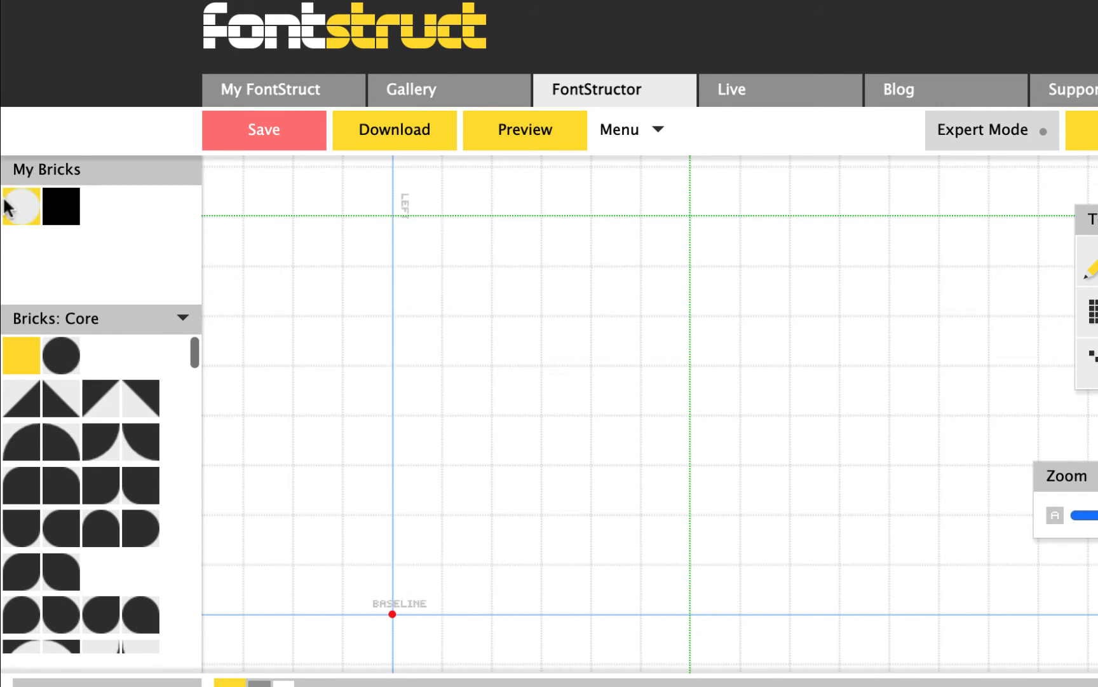
pyautogui.moveTo(414, 237); pyautogui.dragTo(432, 572)
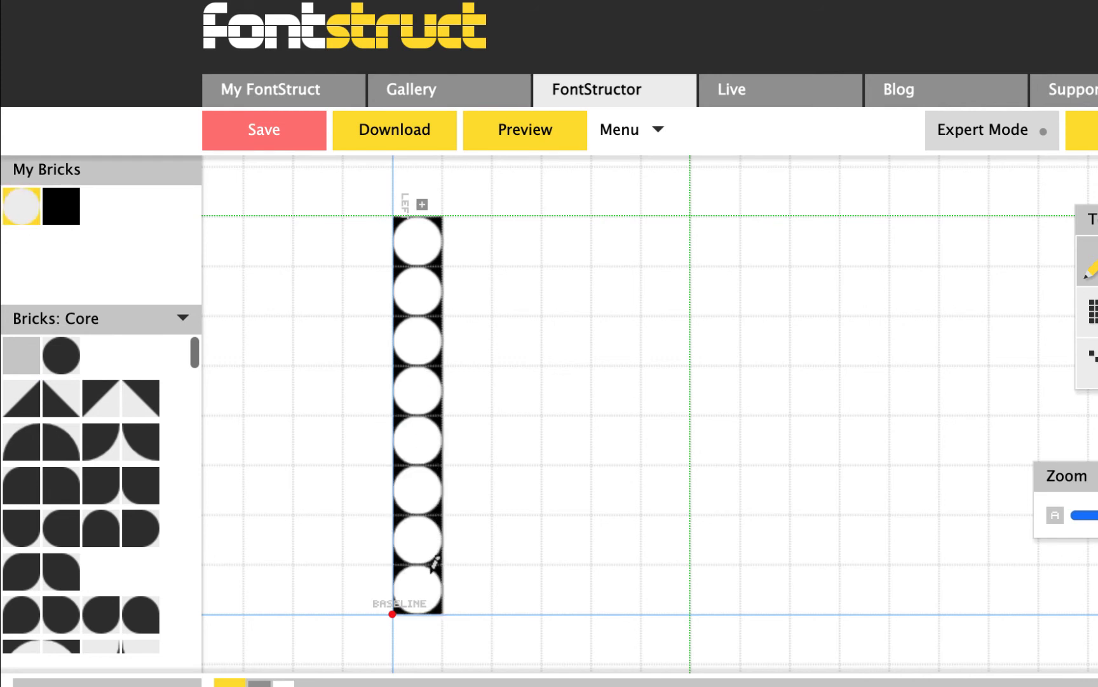
pyautogui.moveTo(472, 230); pyautogui.dragTo(607, 233)
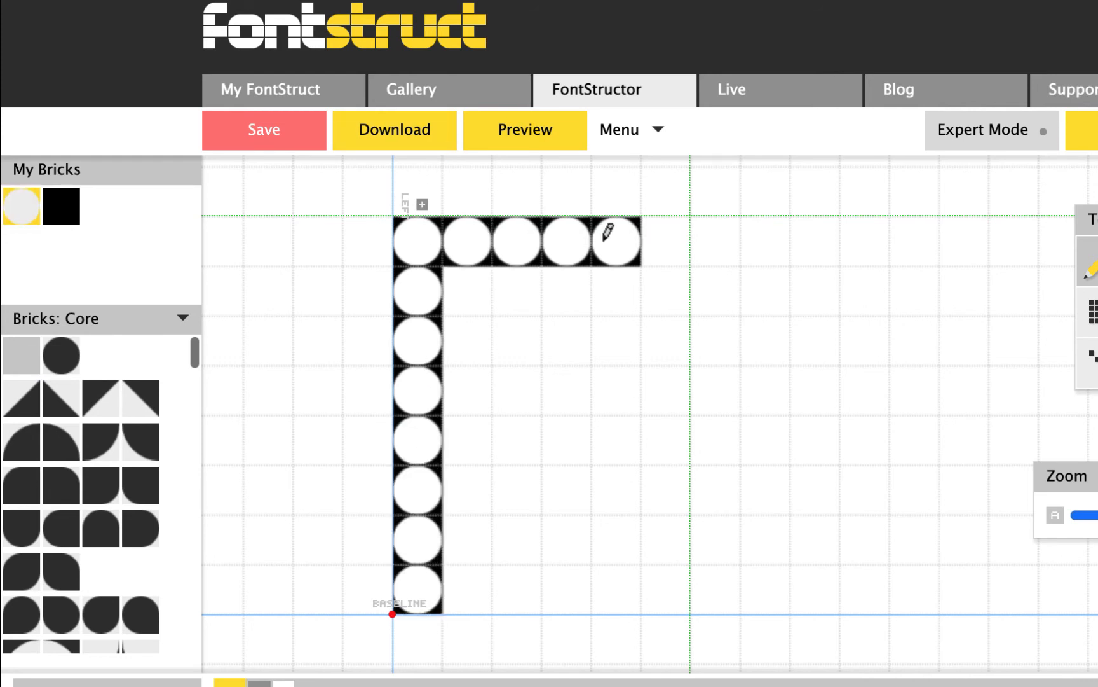
pyautogui.click(664, 296)
pyautogui.moveTo(451, 597); pyautogui.dragTo(615, 589)
pyautogui.click(670, 532)
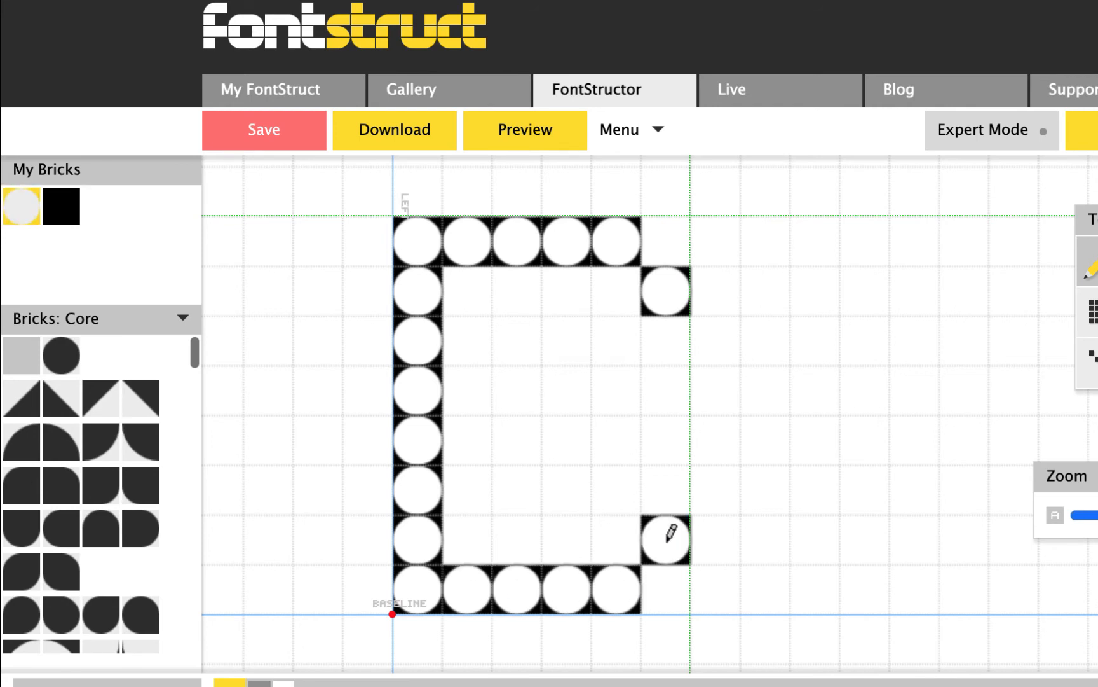
# Complete the B's right edge and double middle bar, and thicken its top and bottom bars with a second row of inverted circles.
pyautogui.click(669, 483)
pyautogui.moveTo(463, 430); pyautogui.dragTo(599, 433)
pyautogui.moveTo(468, 399); pyautogui.dragTo(612, 396)
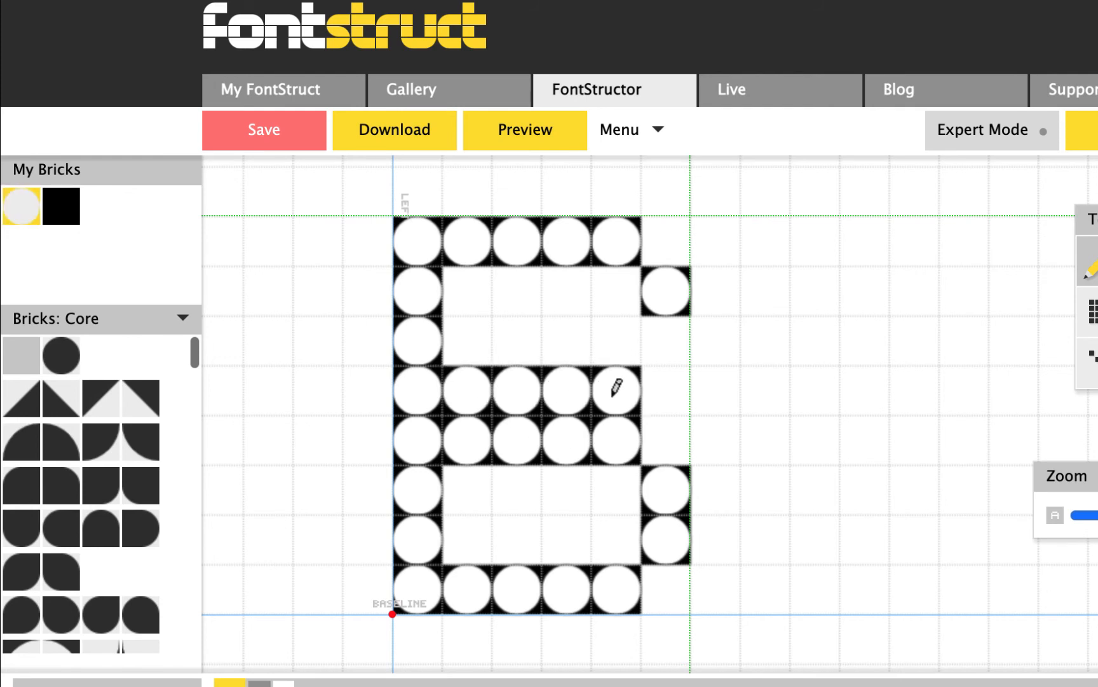
pyautogui.click(665, 344)
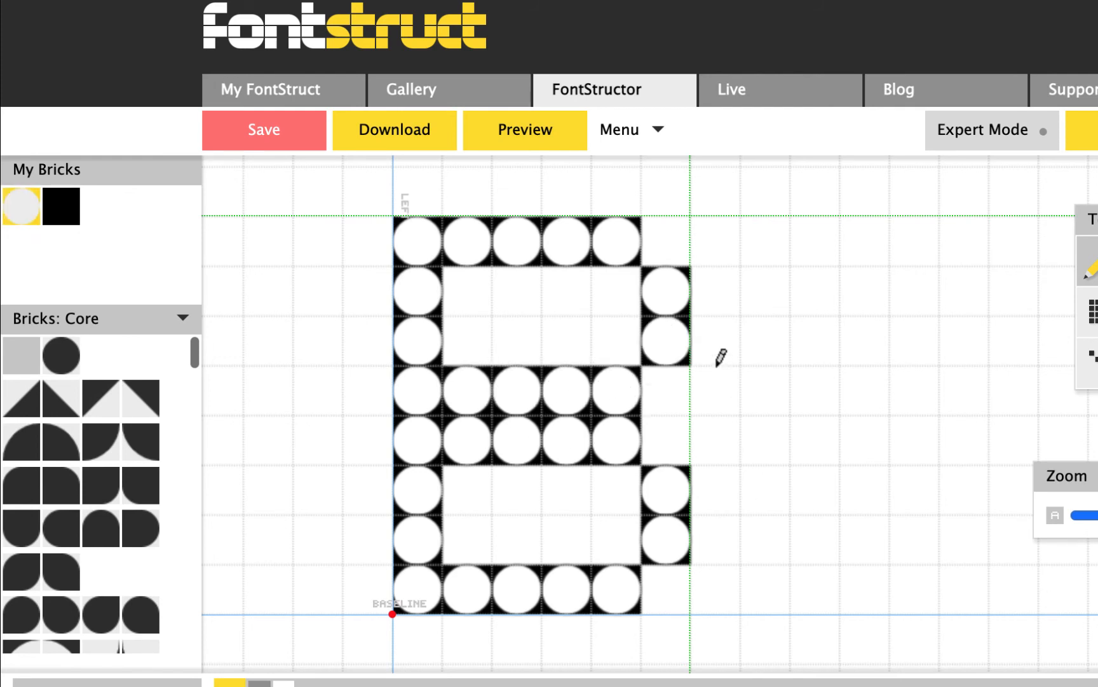
pyautogui.moveTo(472, 286); pyautogui.dragTo(626, 291)
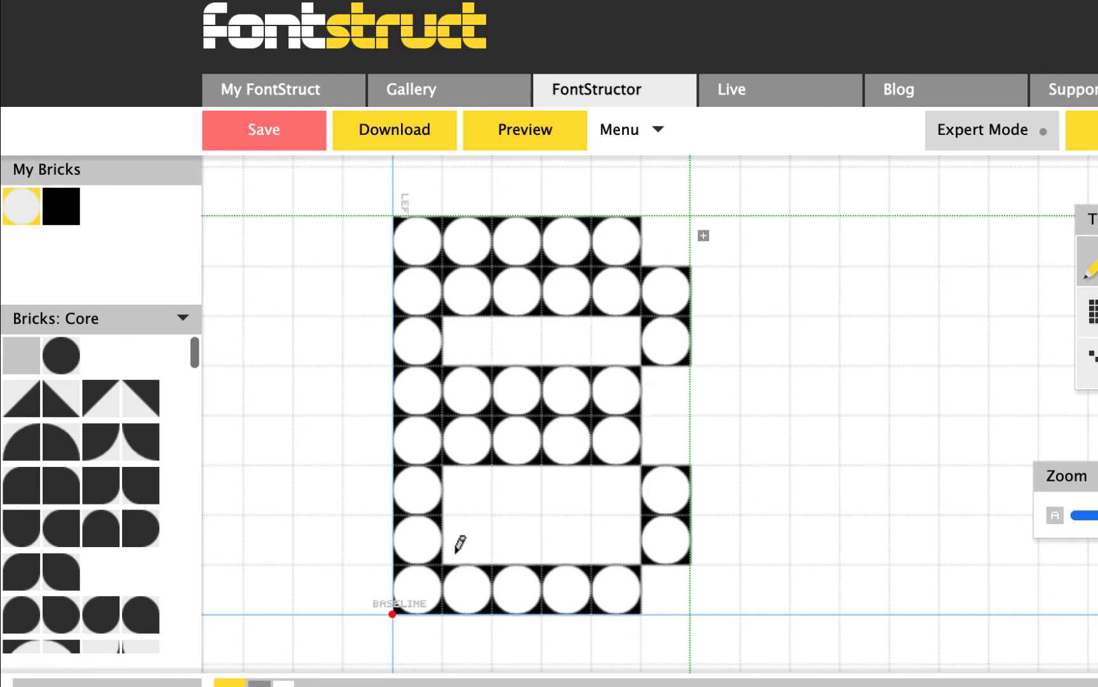
pyautogui.moveTo(459, 544); pyautogui.dragTo(607, 540)
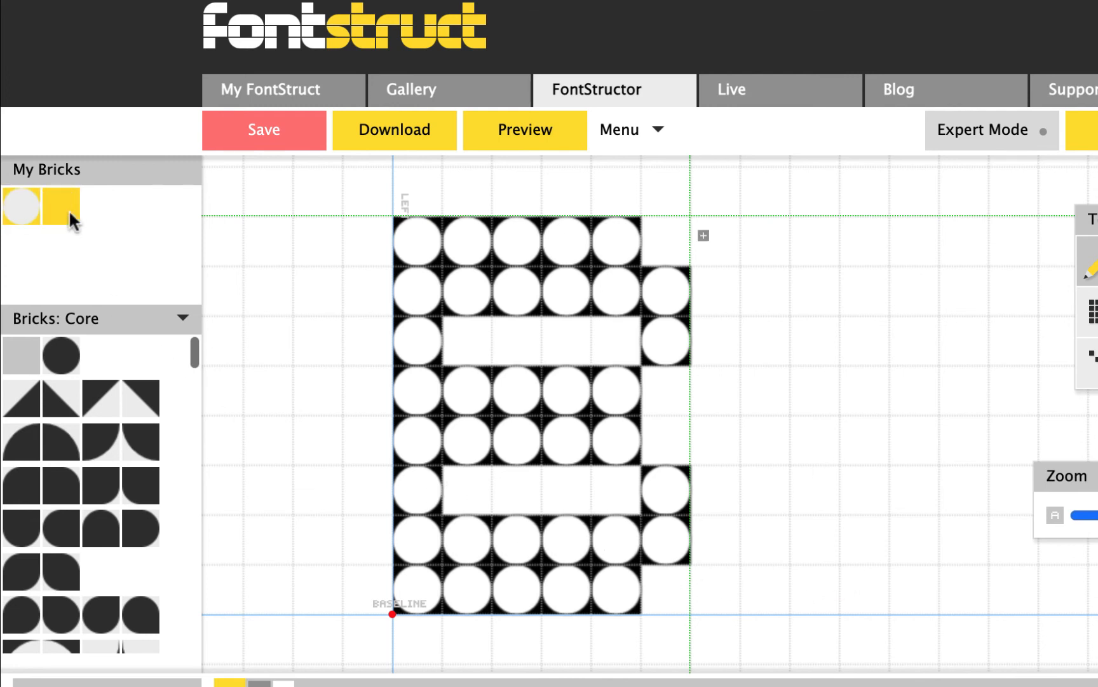
# Fill the B's two counters and the empty cells along its right edge with solid square bricks.
pyautogui.click(69, 209)
pyautogui.moveTo(480, 340); pyautogui.dragTo(644, 331)
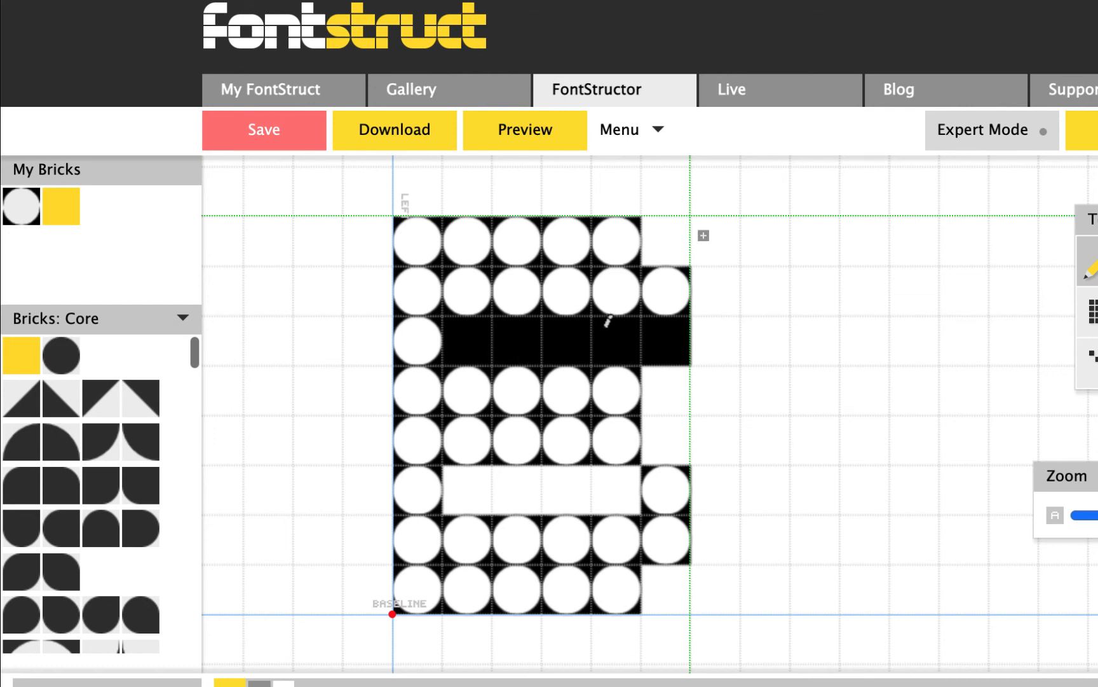
pyautogui.press('super+z')
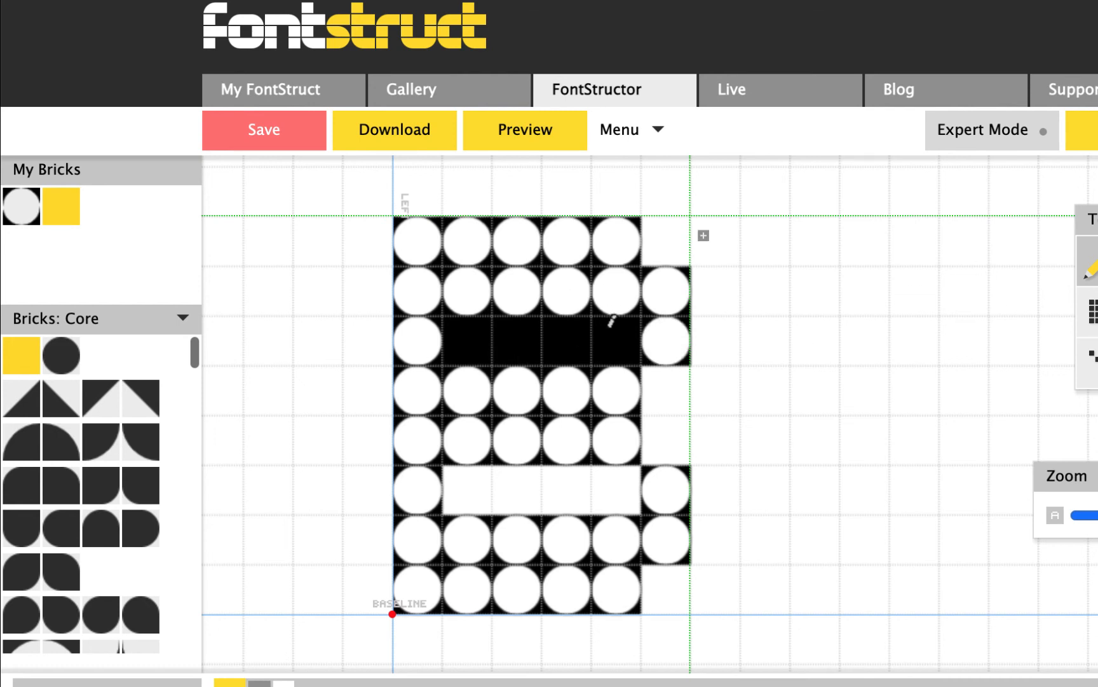
pyautogui.click(671, 236)
pyautogui.click(669, 386)
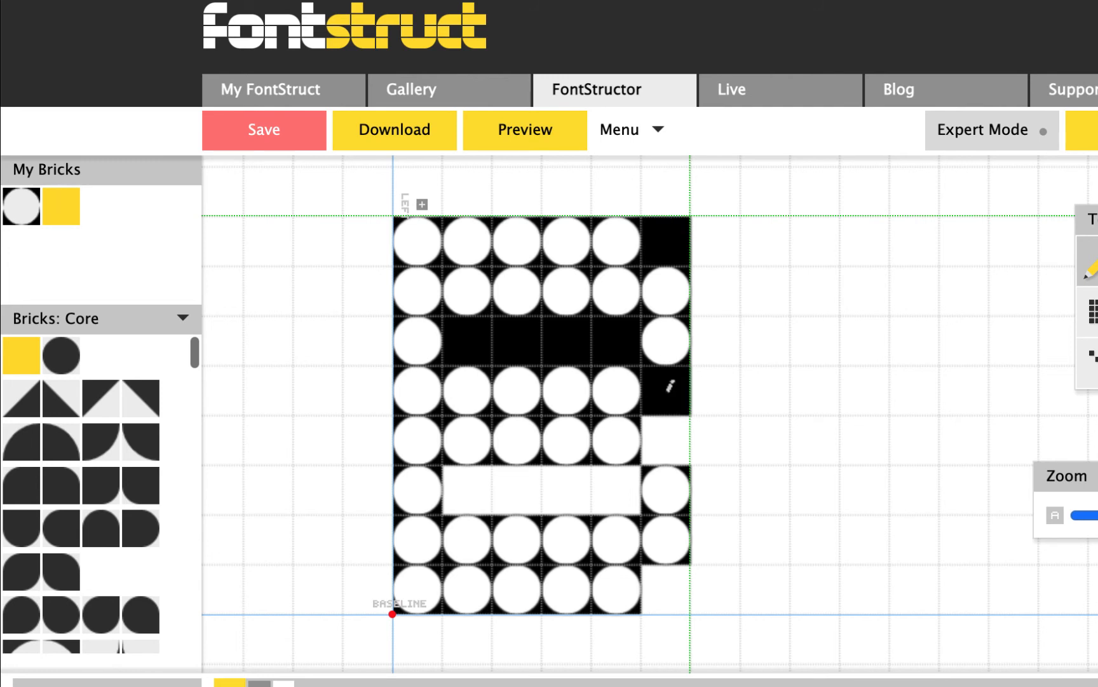
pyautogui.click(666, 437)
pyautogui.moveTo(467, 489); pyautogui.dragTo(608, 491)
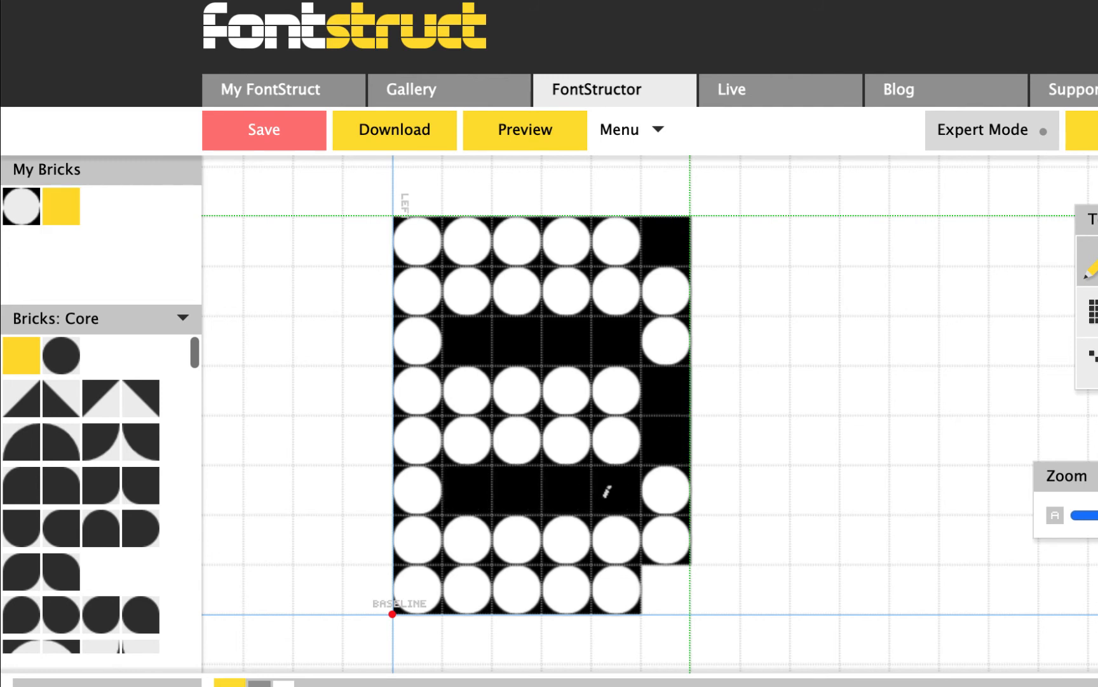
pyautogui.click(675, 601)
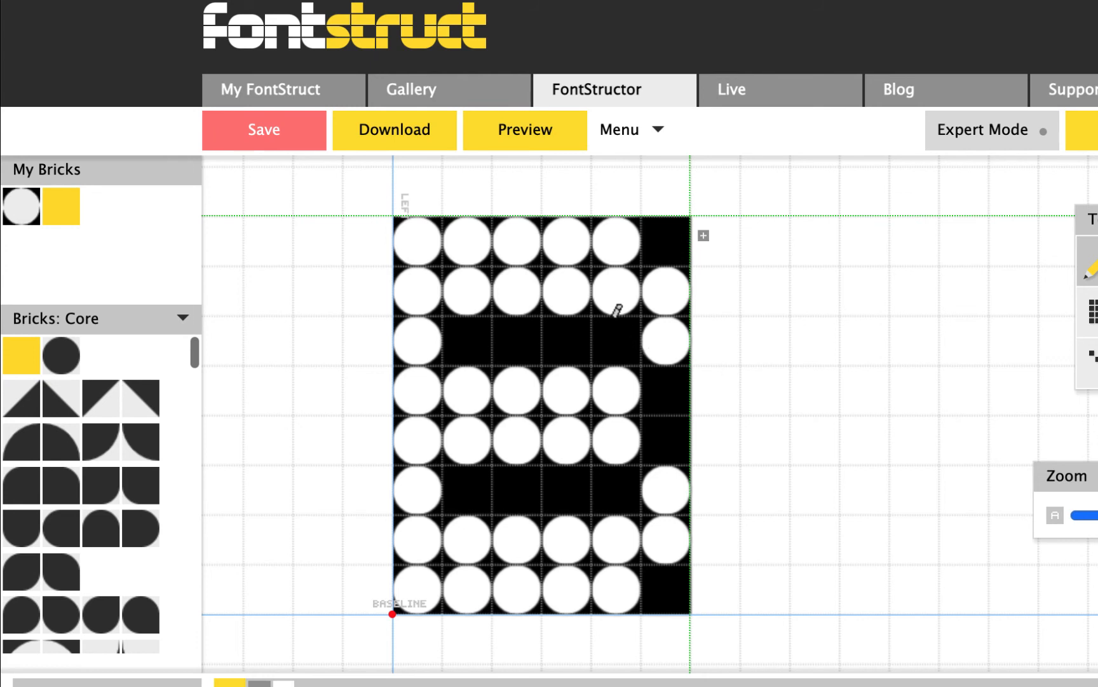
# Replace the outer bricks of both B counters with inverted circles, narrowing each counter to two solid squares.
pyautogui.click(19, 210)
pyautogui.click(616, 340)
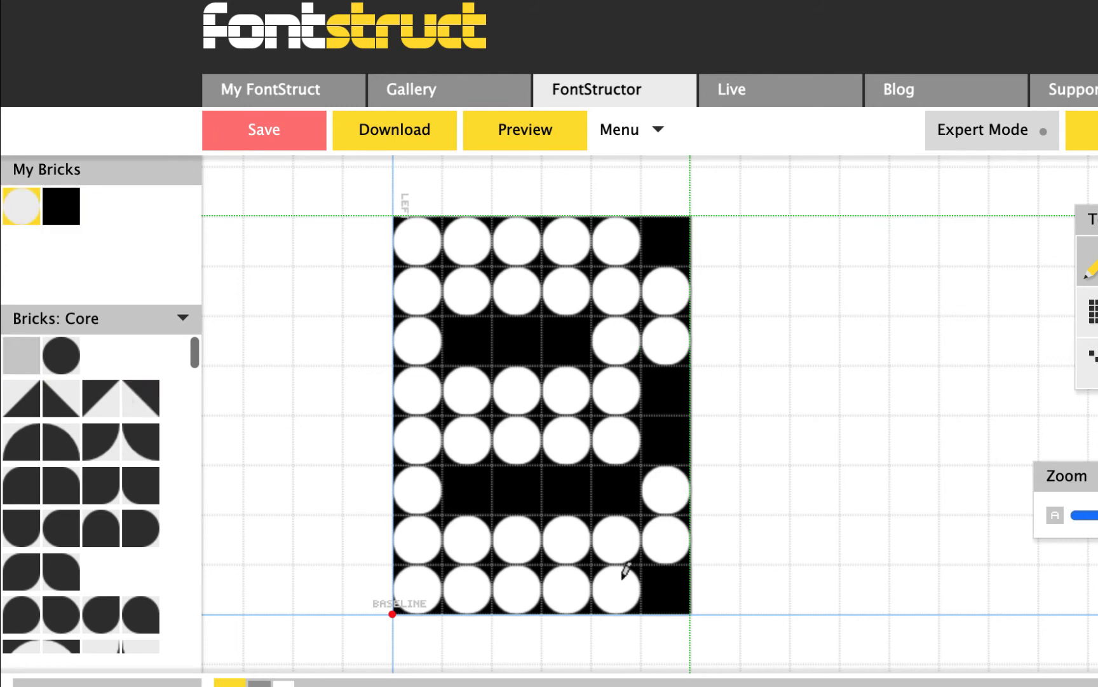
pyautogui.click(616, 488)
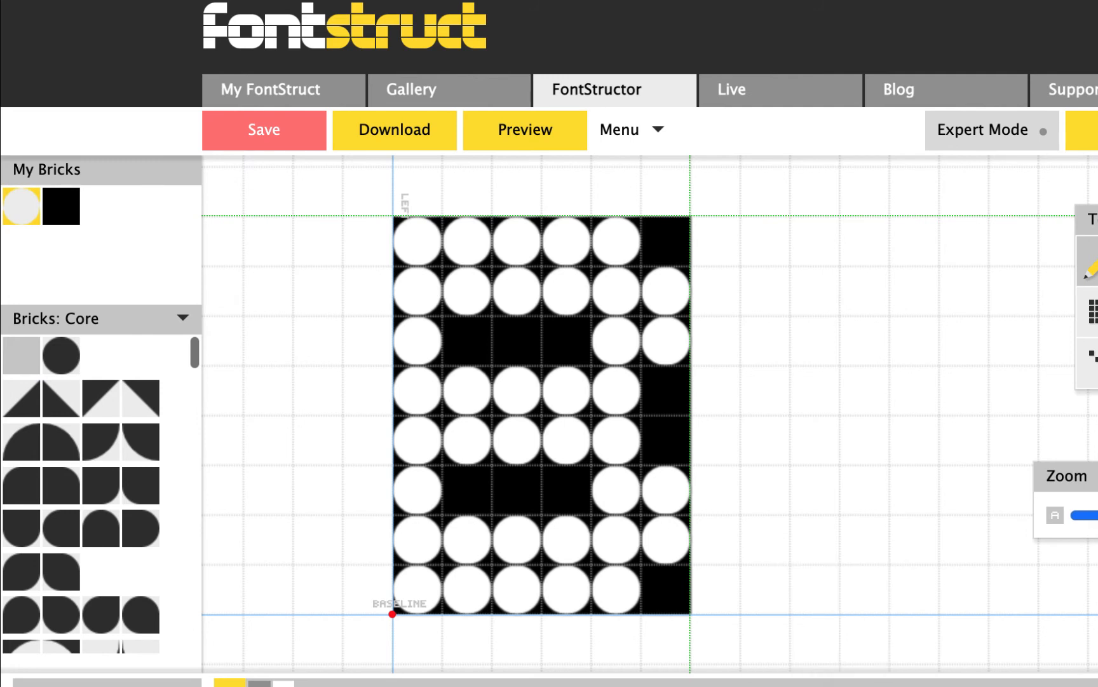
pyautogui.click(455, 328)
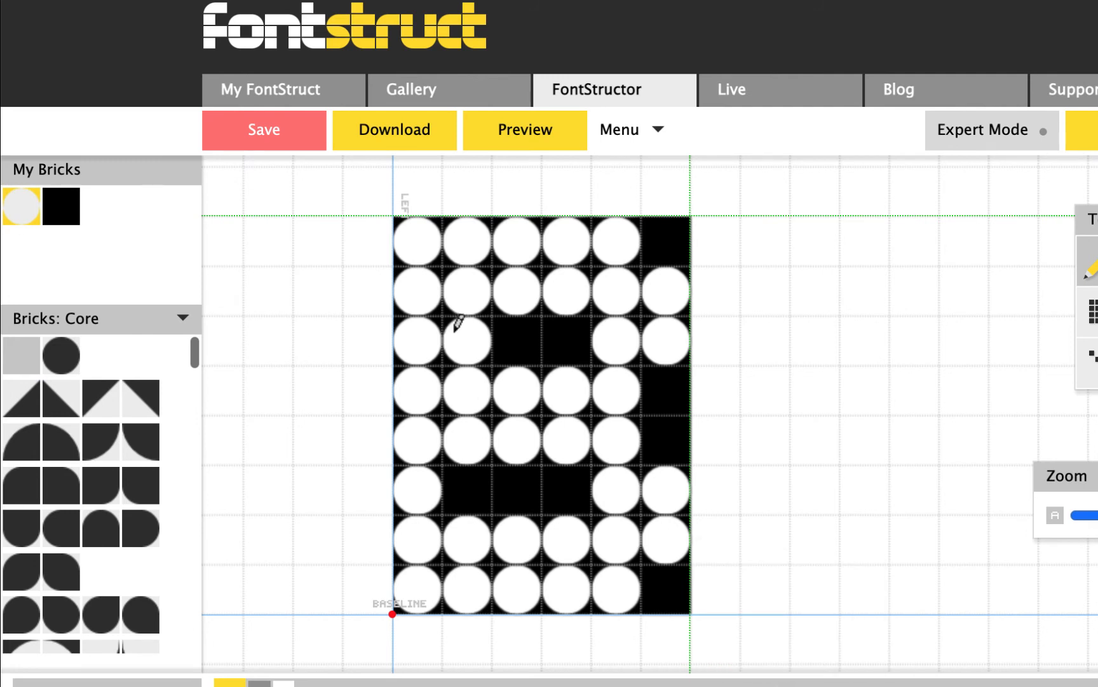
pyautogui.click(475, 486)
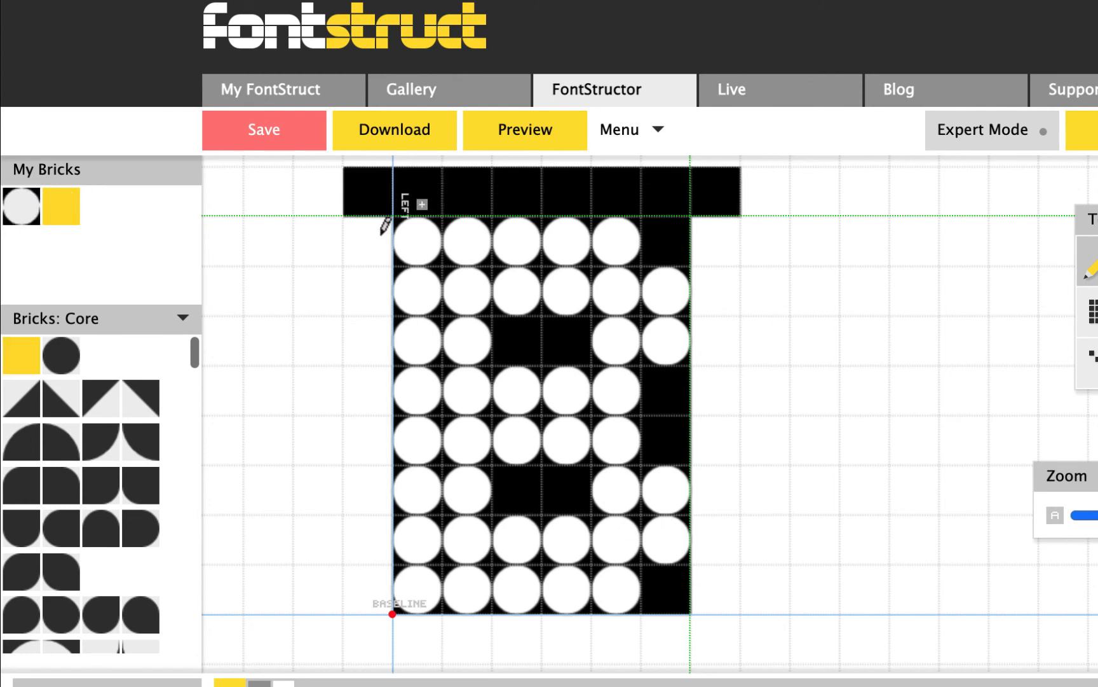
# Surround the B with a one-brick border of solid squares and redraw the overwritten inverted circles at its lower left.
pyautogui.moveTo(381, 234)
pyautogui.mouseDown()
pyautogui.moveTo(402, 578)
pyautogui.moveTo(374, 593)
pyautogui.moveTo(380, 626)
pyautogui.moveTo(480, 598)
pyautogui.moveTo(567, 594)
pyautogui.moveTo(578, 629)
pyautogui.moveTo(672, 617)
pyautogui.moveTo(488, 632)
pyautogui.mouseUp()
pyautogui.moveTo(704, 245)
pyautogui.mouseDown()
pyautogui.moveTo(718, 289)
pyautogui.moveTo(717, 628)
pyautogui.mouseUp()
pyautogui.click(698, 436)
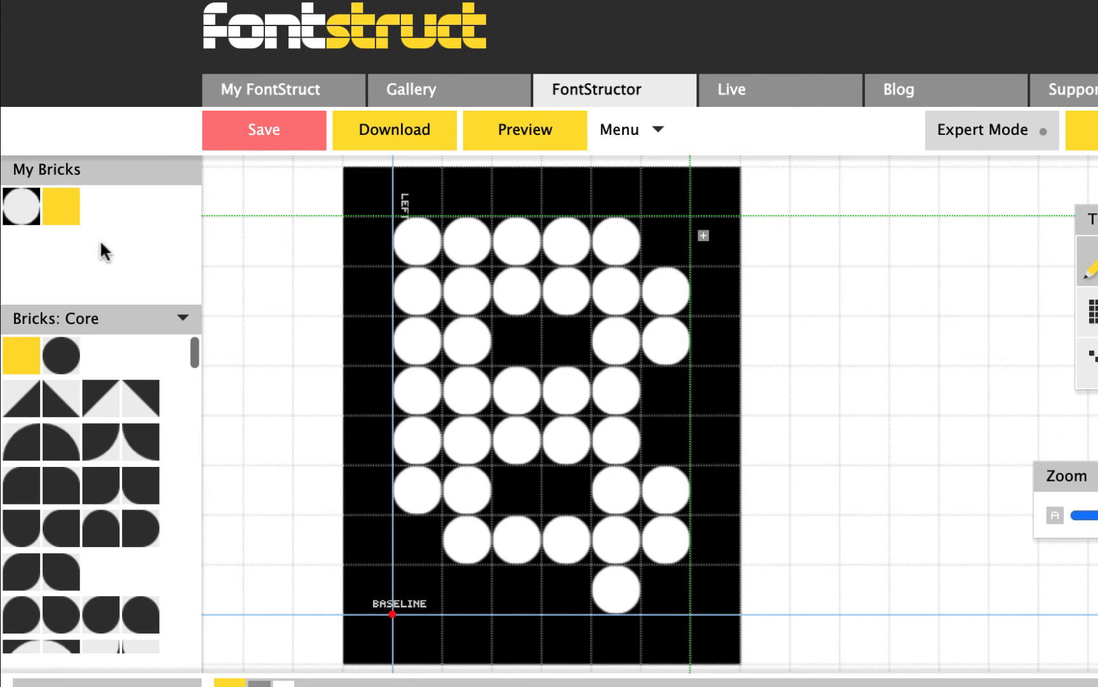
pyautogui.click(30, 215)
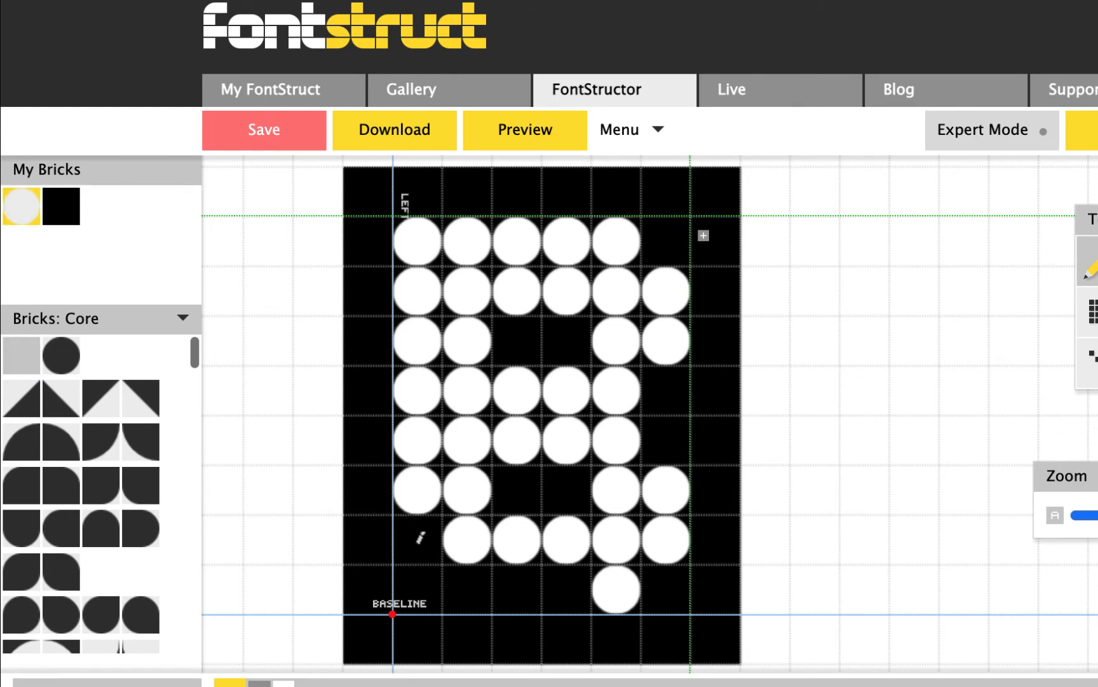
pyautogui.moveTo(418, 540)
pyautogui.mouseDown()
pyautogui.moveTo(417, 590)
pyautogui.moveTo(559, 581)
pyautogui.mouseUp()
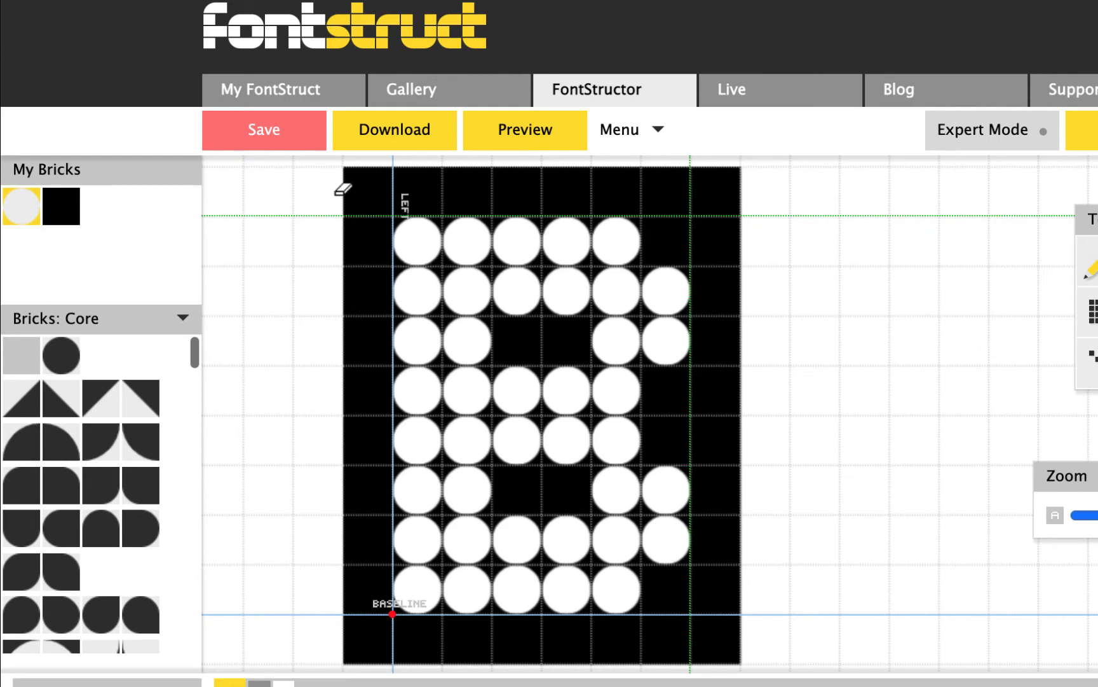
# Erase the solid one-brick border from all four sides of the B.
pyautogui.moveTo(367, 191)
pyautogui.mouseDown()
pyautogui.moveTo(760, 179)
pyautogui.moveTo(735, 211)
pyautogui.moveTo(735, 234)
pyautogui.moveTo(770, 627)
pyautogui.moveTo(781, 639)
pyautogui.mouseUp()
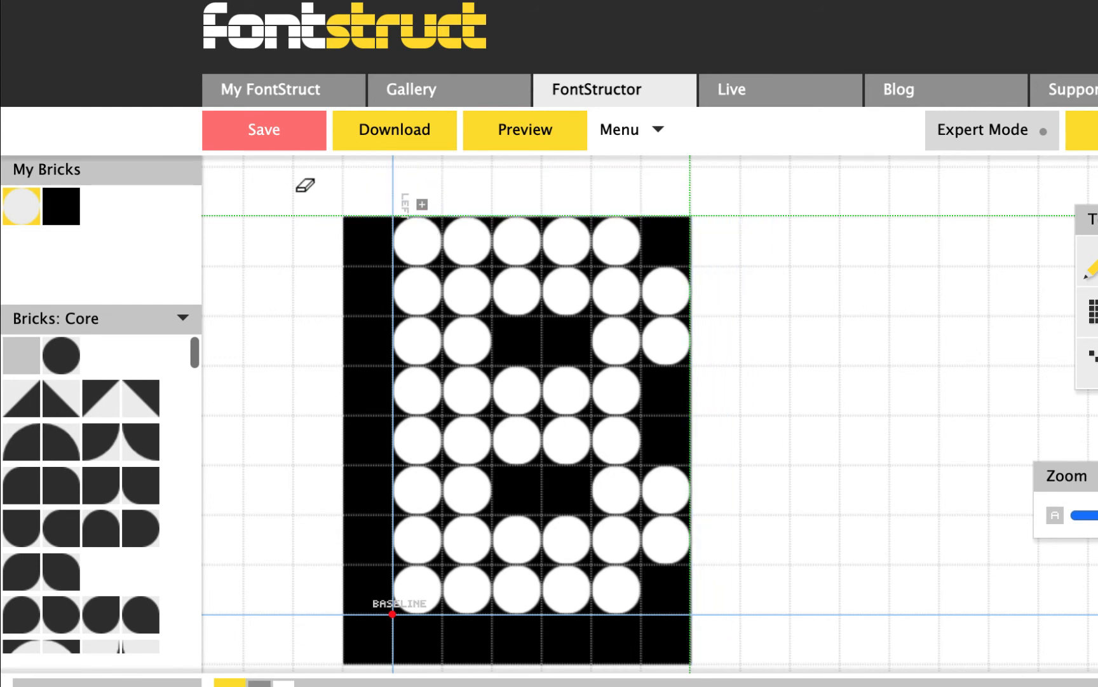
pyautogui.moveTo(300, 188); pyautogui.dragTo(371, 654)
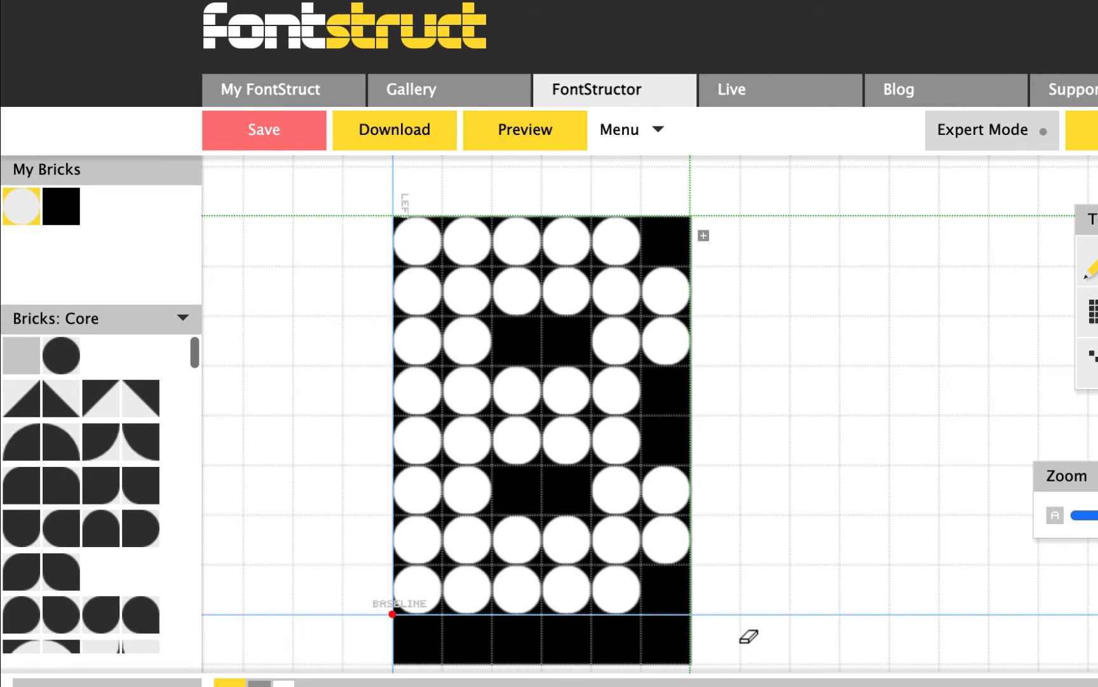
pyautogui.moveTo(743, 637)
pyautogui.mouseDown()
pyautogui.moveTo(641, 672)
pyautogui.moveTo(390, 661)
pyautogui.mouseUp()
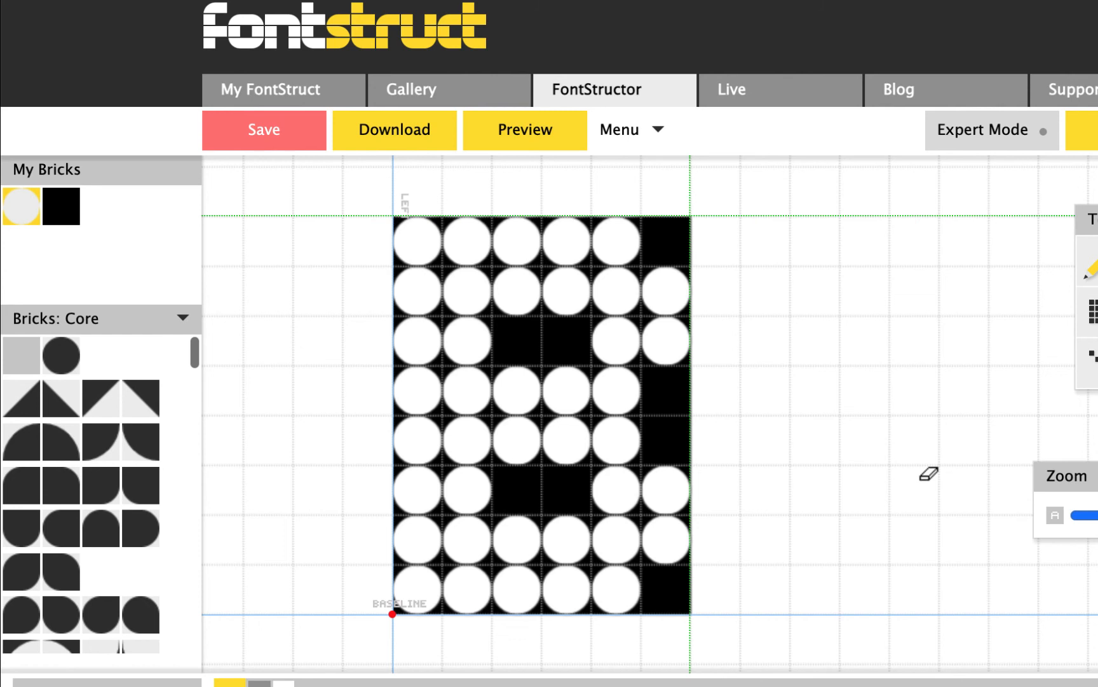
# Open the letter C for editing.
pyautogui.click(309, 682)
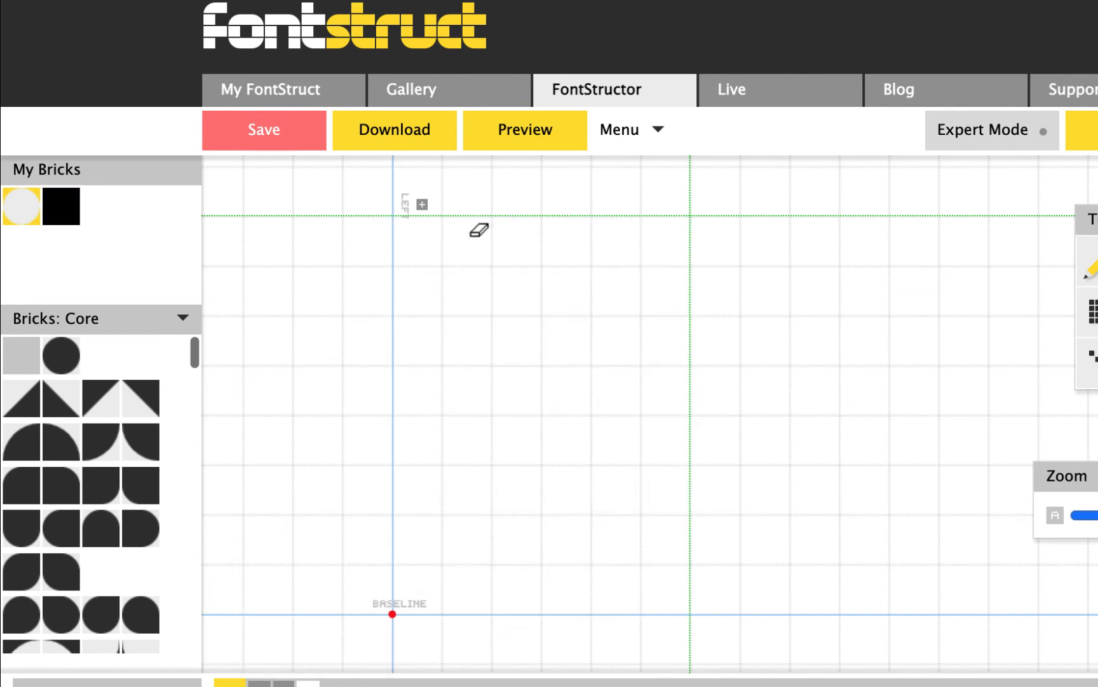
# Draw the C's two-brick-wide stem with inverted circles, leaving the outer top and bottom corner bricks empty.
pyautogui.moveTo(473, 233); pyautogui.dragTo(421, 298)
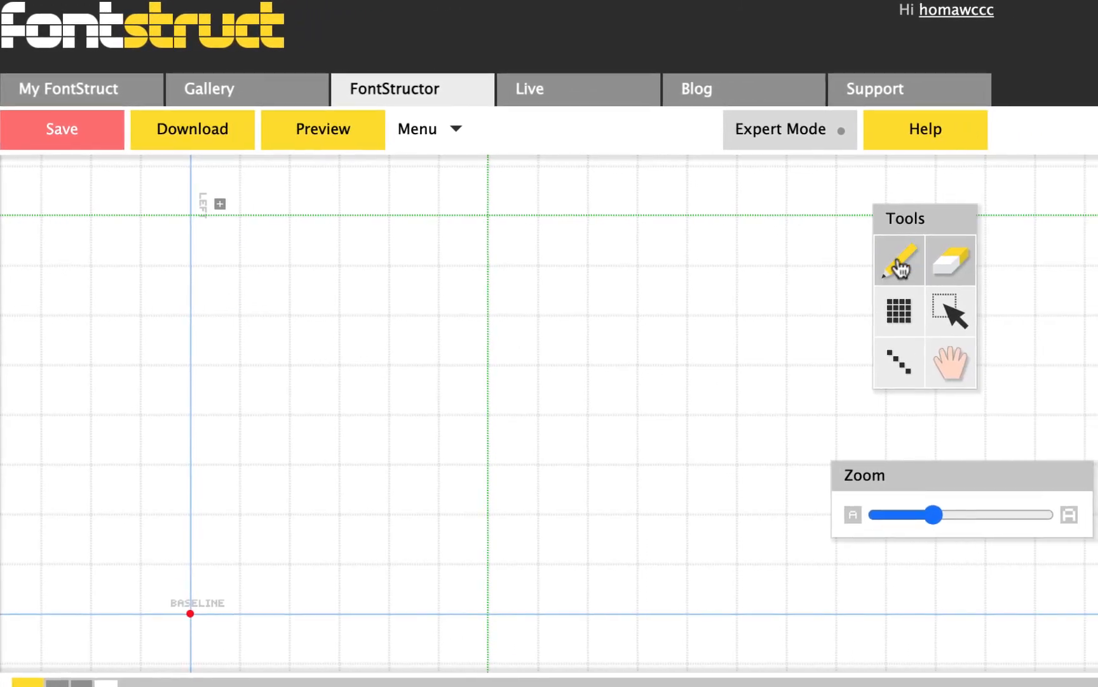
pyautogui.click(900, 264)
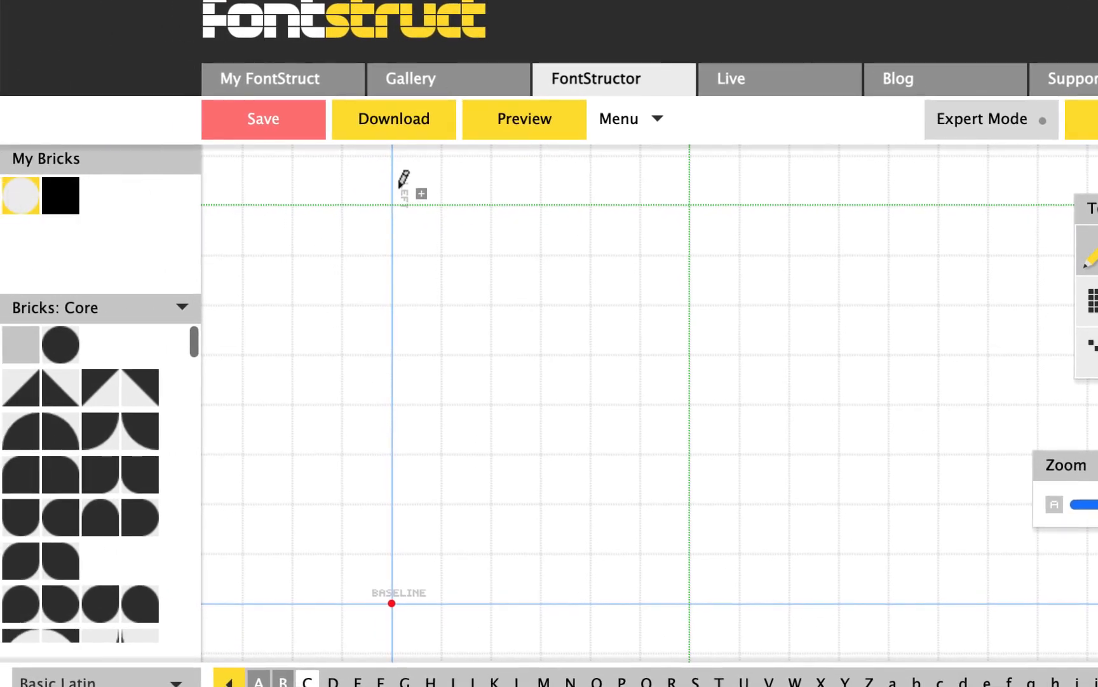
pyautogui.moveTo(480, 219)
pyautogui.mouseDown()
pyautogui.moveTo(424, 296)
pyautogui.moveTo(436, 468)
pyautogui.moveTo(462, 470)
pyautogui.moveTo(458, 316)
pyautogui.mouseUp()
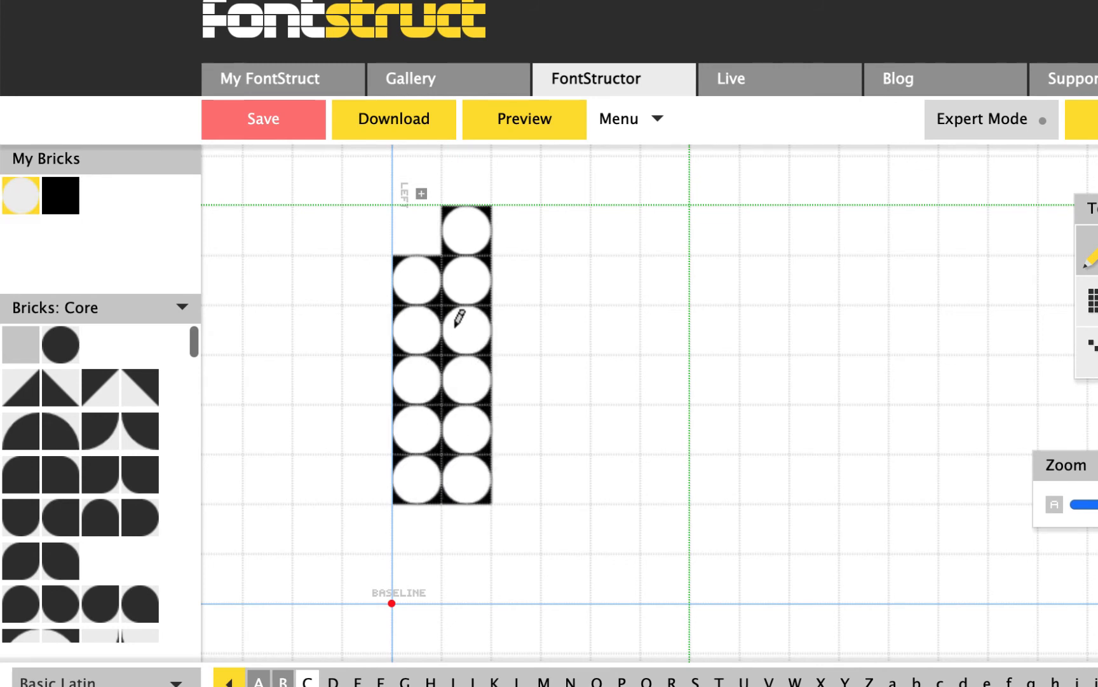
pyautogui.moveTo(414, 504)
pyautogui.mouseDown()
pyautogui.moveTo(415, 522)
pyautogui.moveTo(464, 524)
pyautogui.mouseUp()
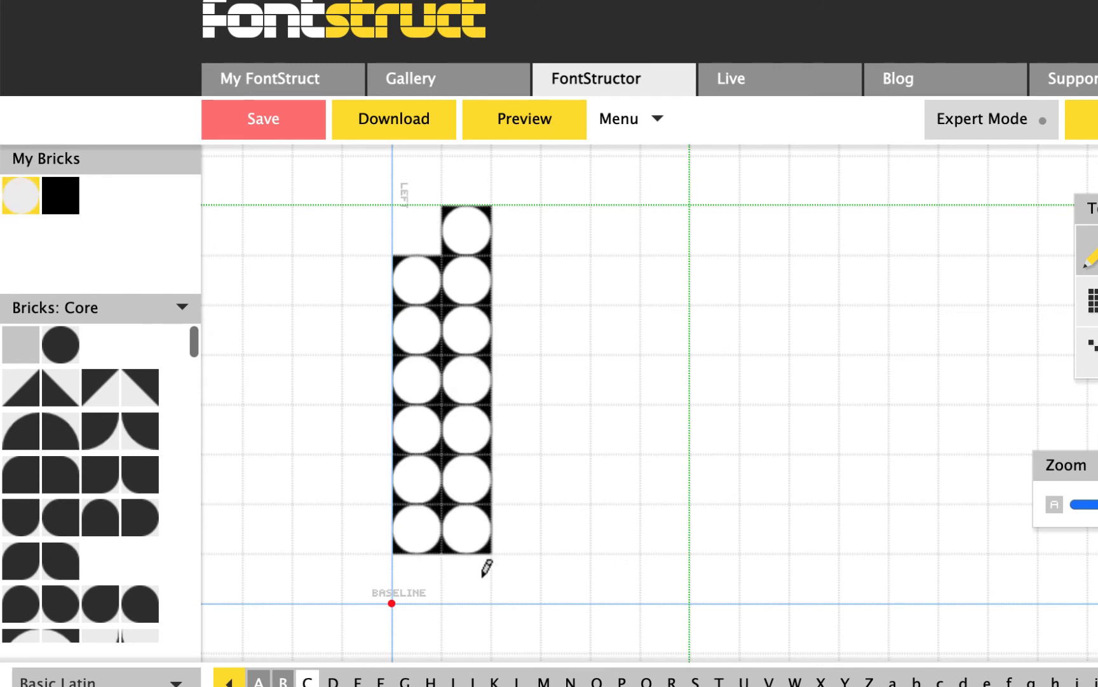
# Extend the C's top and bottom rows to four inverted circles and add one inset end brick to each arm.
pyautogui.moveTo(486, 568); pyautogui.dragTo(564, 571)
pyautogui.moveTo(503, 213); pyautogui.dragTo(607, 222)
pyautogui.click(664, 278)
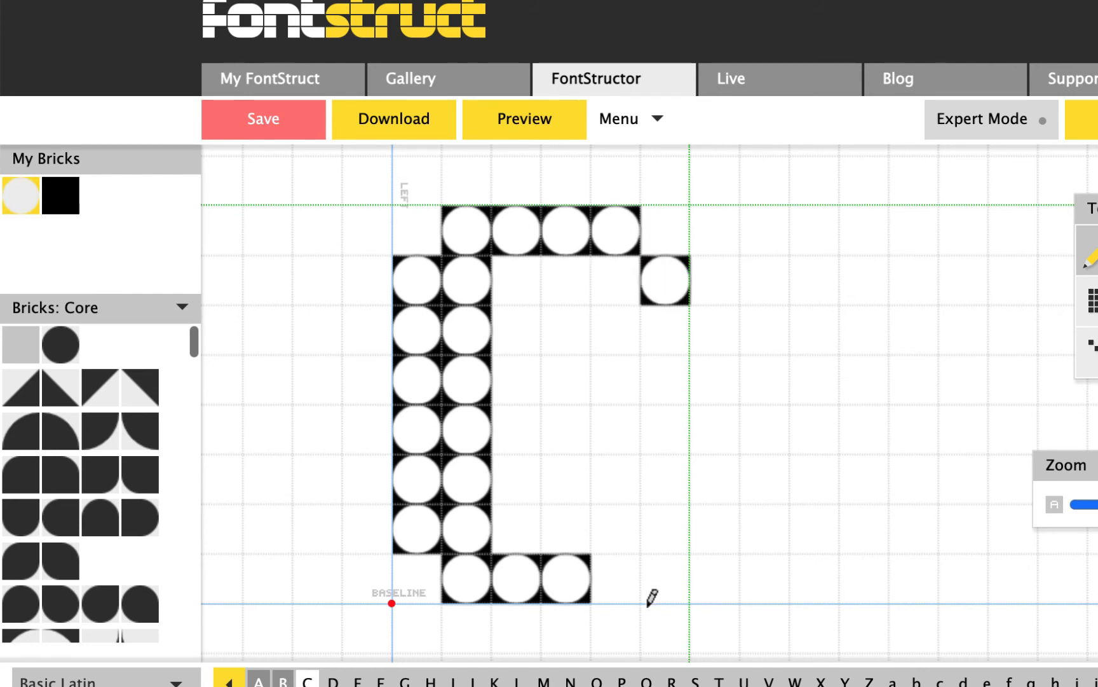
pyautogui.click(615, 574)
pyautogui.click(683, 521)
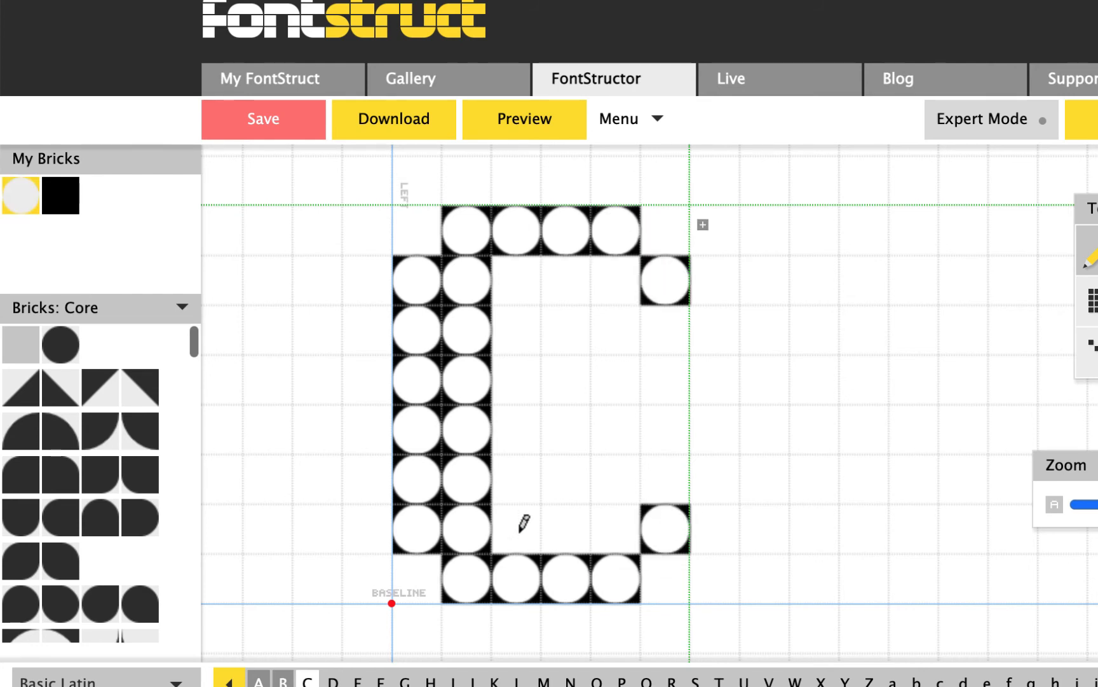
# Thicken both arms of the C to two rows of inverted circles and add a two-brick terminal to each.
pyautogui.moveTo(508, 518); pyautogui.dragTo(617, 519)
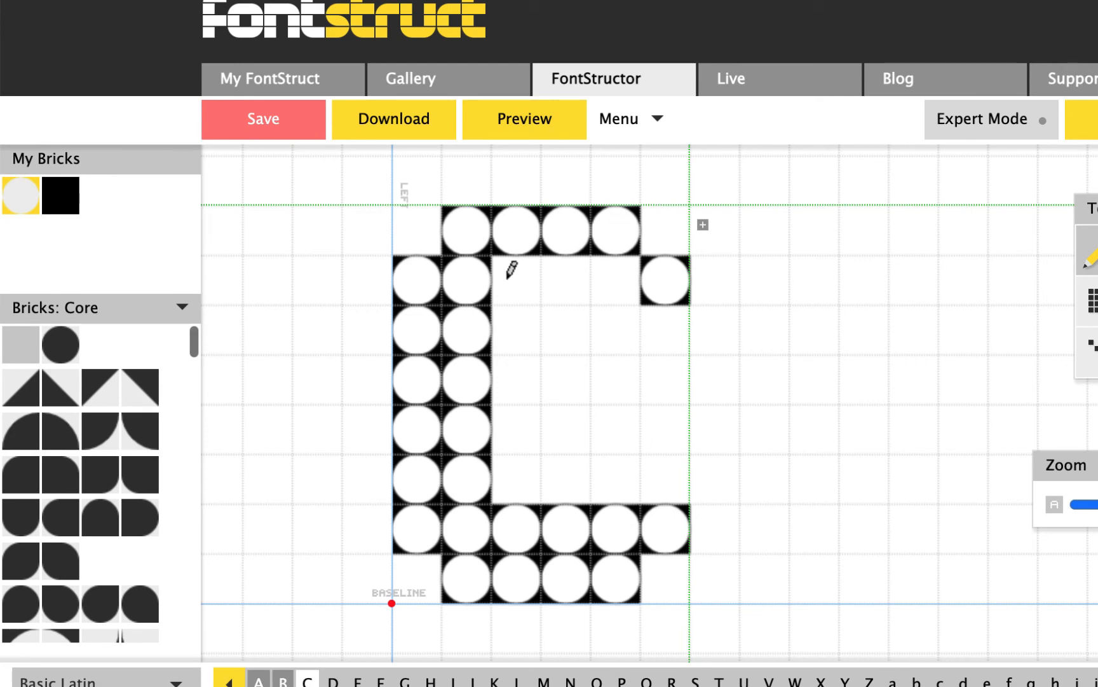
pyautogui.moveTo(511, 269); pyautogui.dragTo(632, 269)
pyautogui.moveTo(629, 312)
pyautogui.mouseDown()
pyautogui.moveTo(622, 337)
pyautogui.moveTo(667, 323)
pyautogui.mouseUp()
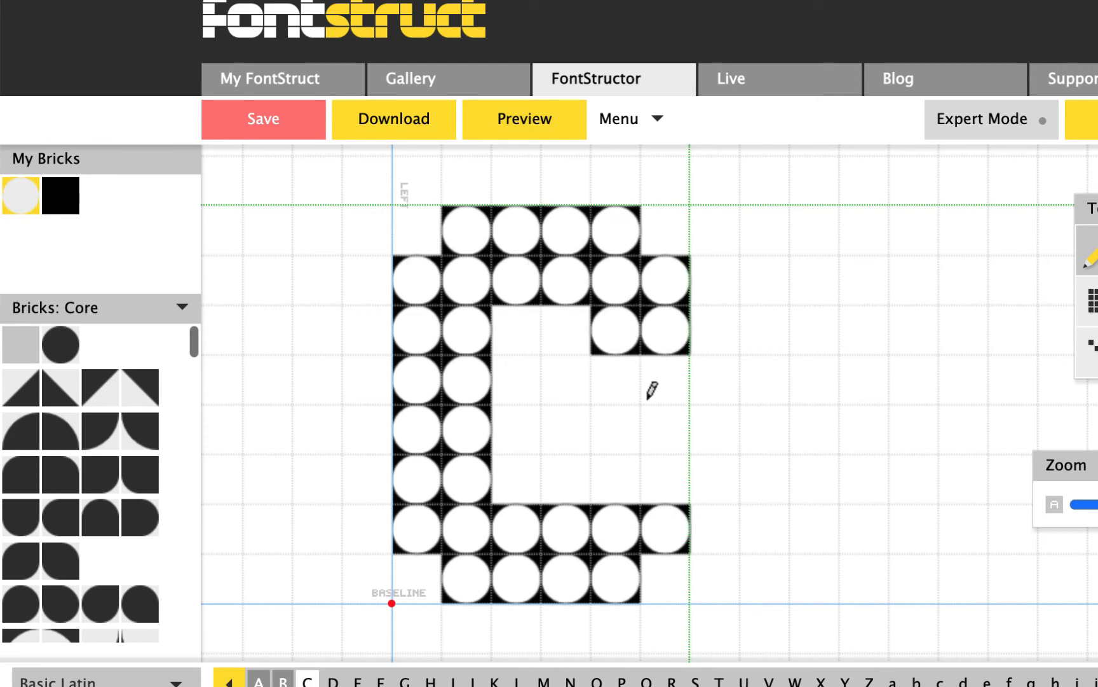
pyautogui.moveTo(632, 476); pyautogui.dragTo(671, 480)
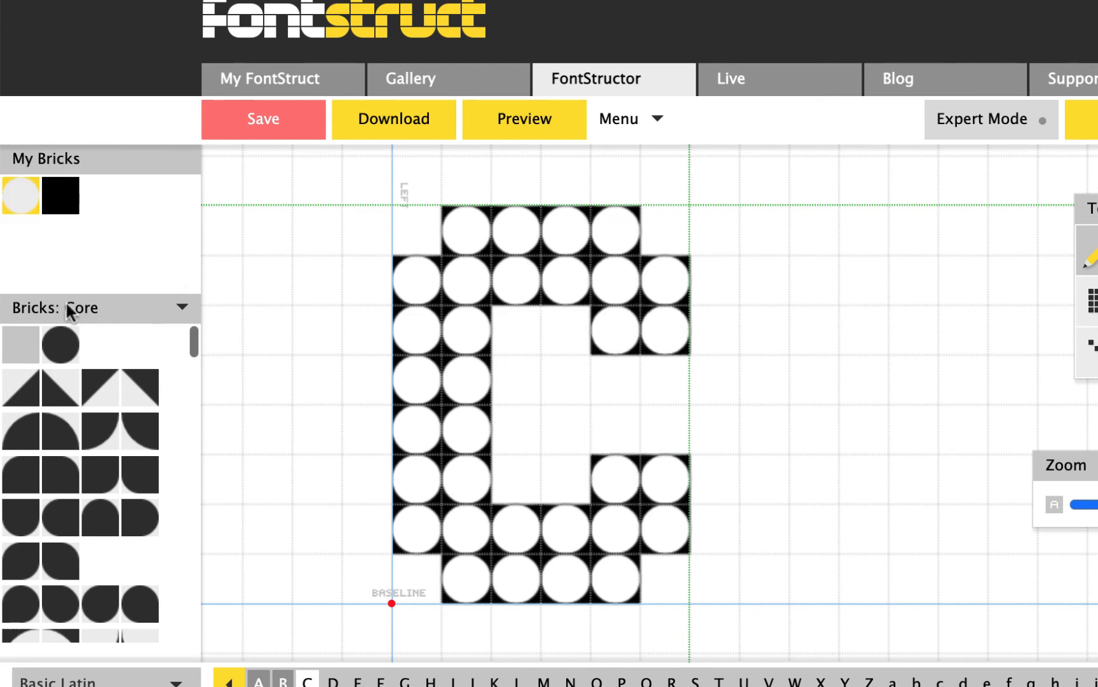
# Fill the C's counter, its opening and its four outer corners with solid square bricks.
pyautogui.click(58, 203)
pyautogui.click(424, 220)
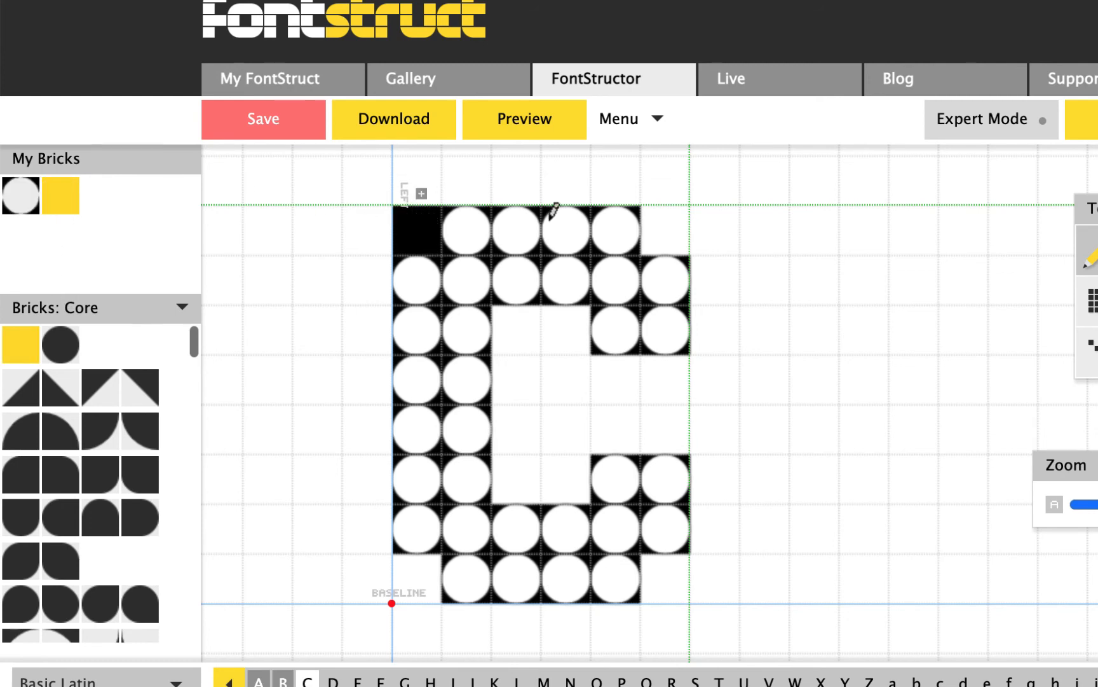
pyautogui.click(675, 219)
pyautogui.moveTo(519, 342)
pyautogui.mouseDown()
pyautogui.moveTo(541, 450)
pyautogui.moveTo(565, 468)
pyautogui.moveTo(564, 321)
pyautogui.mouseUp()
pyautogui.moveTo(611, 383)
pyautogui.mouseDown()
pyautogui.moveTo(664, 382)
pyautogui.moveTo(663, 408)
pyautogui.moveTo(604, 432)
pyautogui.mouseUp()
pyautogui.click(417, 571)
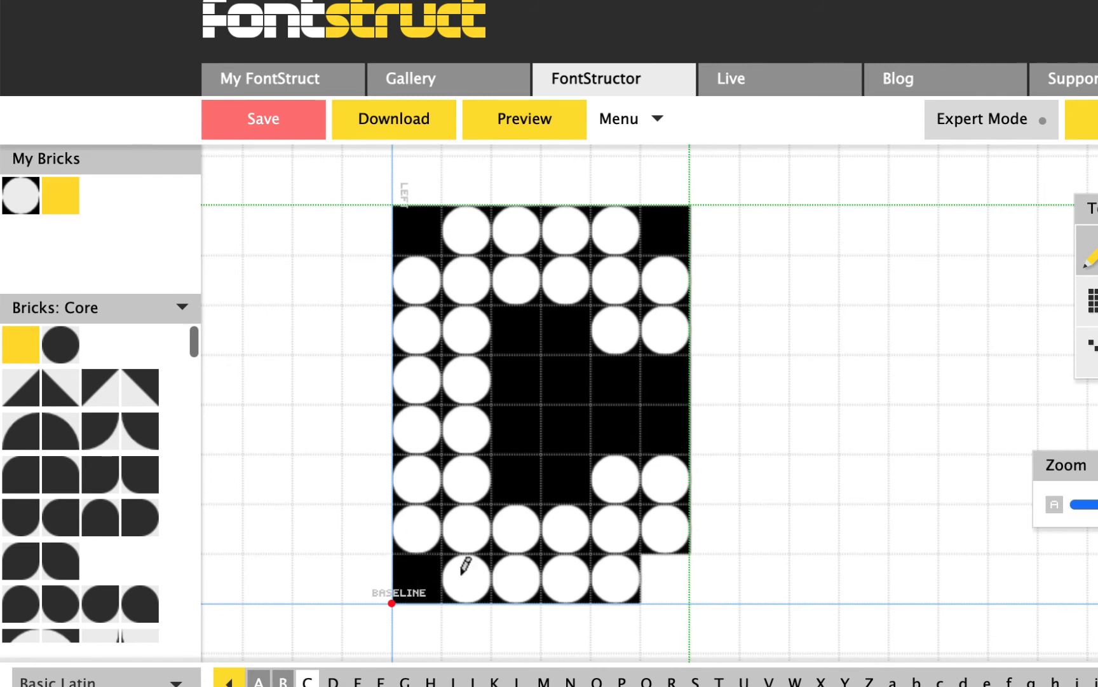
pyautogui.click(666, 572)
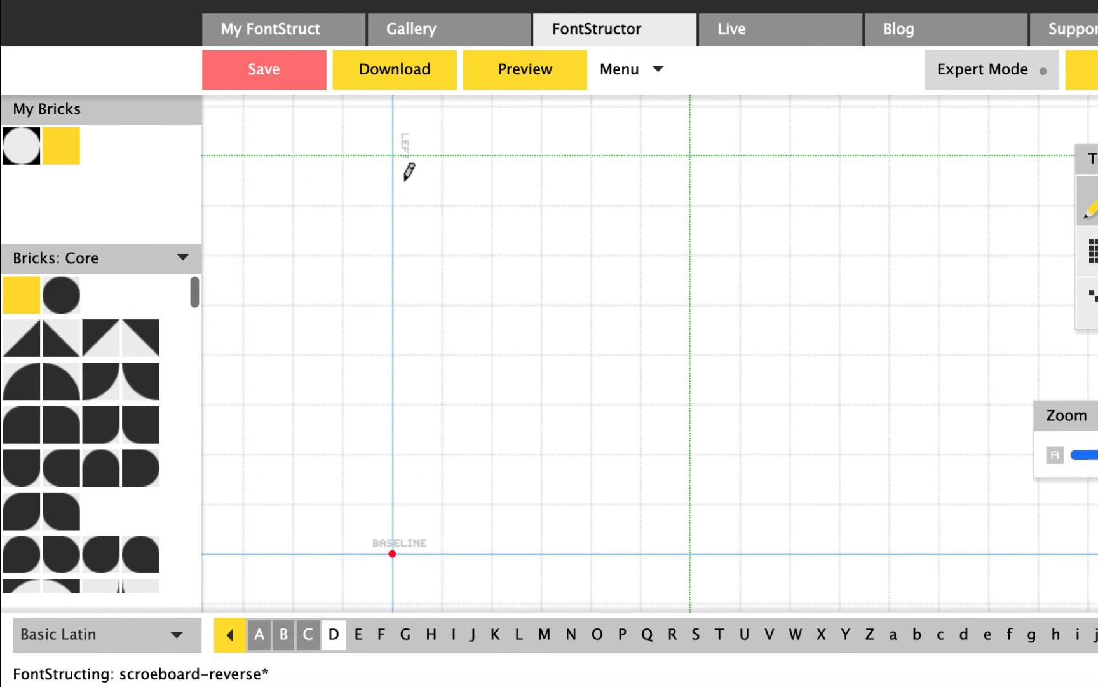
# Draw the D's stem with inverted circles, two bricks wide and eight bricks high from the baseline.
pyautogui.click(9, 147)
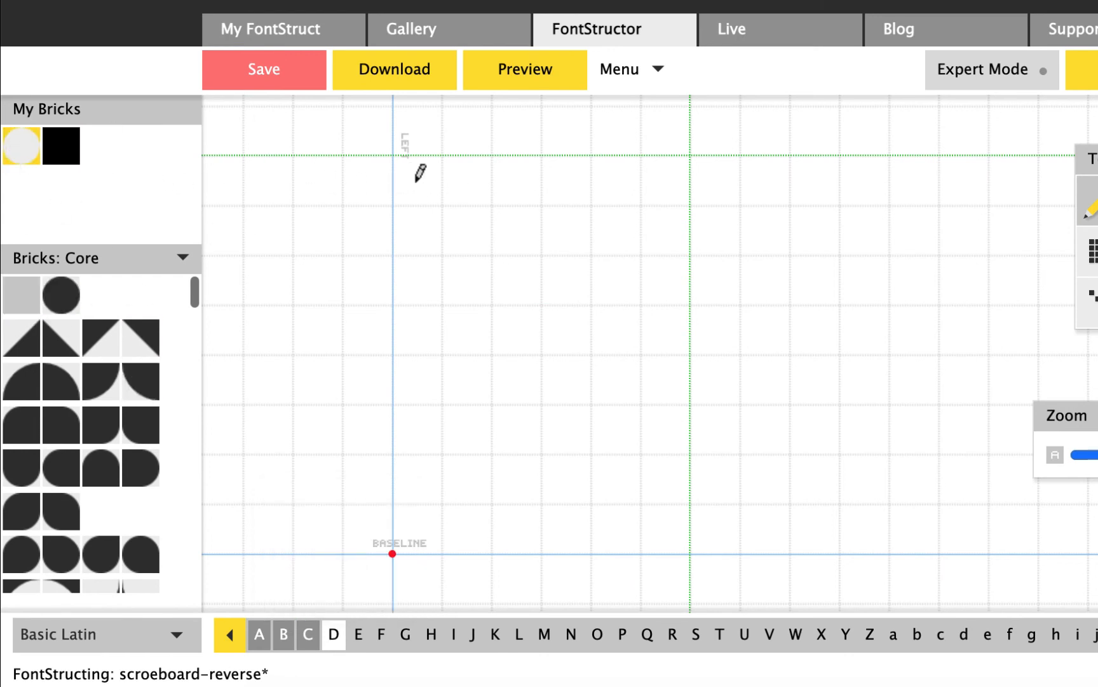
pyautogui.moveTo(416, 181); pyautogui.dragTo(417, 528)
pyautogui.moveTo(475, 171); pyautogui.dragTo(464, 522)
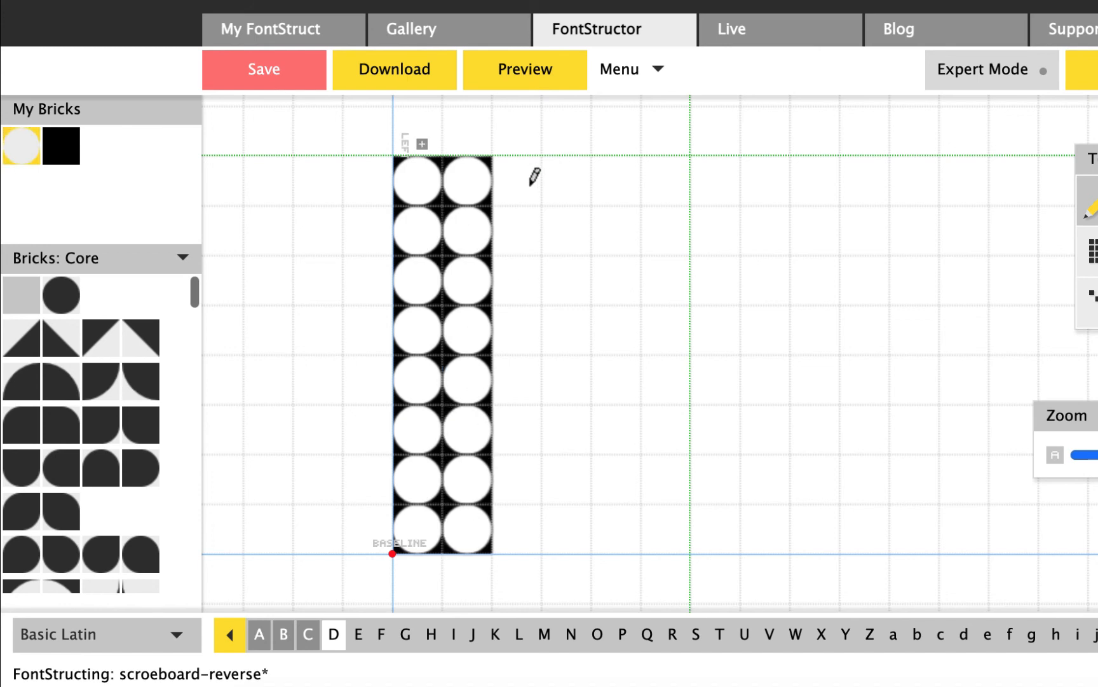
# Draw the D's two-brick-thick bowl with inverted circles, leaving its two outer corners and the two-by-four counter empty.
pyautogui.moveTo(535, 177); pyautogui.dragTo(598, 179)
pyautogui.click(659, 226)
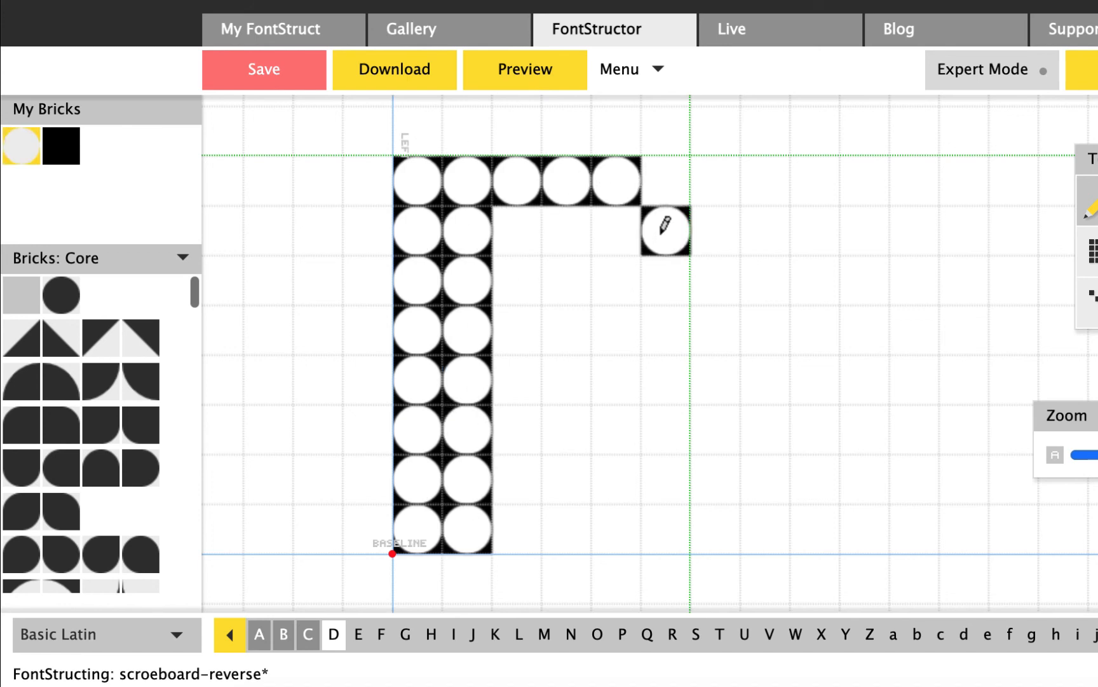
pyautogui.moveTo(621, 232); pyautogui.dragTo(624, 509)
pyautogui.moveTo(664, 267); pyautogui.dragTo(665, 472)
pyautogui.moveTo(575, 515)
pyautogui.mouseDown()
pyautogui.moveTo(568, 526)
pyautogui.moveTo(504, 522)
pyautogui.moveTo(551, 482)
pyautogui.mouseUp()
pyautogui.moveTo(517, 226); pyautogui.dragTo(573, 229)
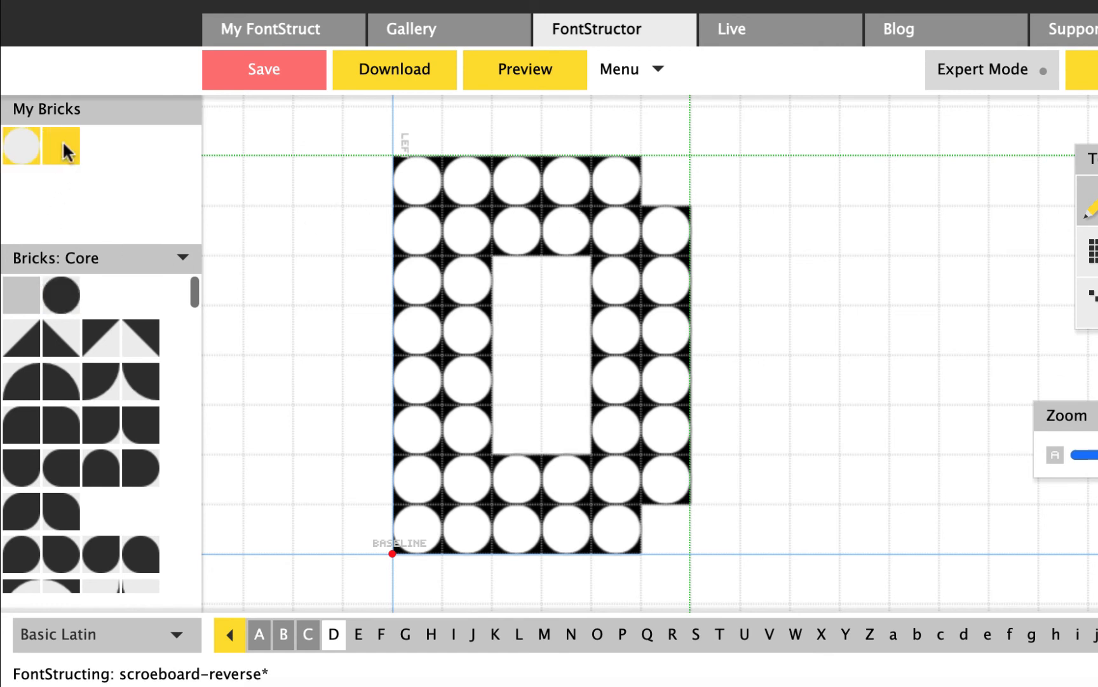
# Fill the D's counter and its two empty outer corners with solid square bricks.
pyautogui.click(21, 294)
pyautogui.click(661, 175)
pyautogui.click(528, 278)
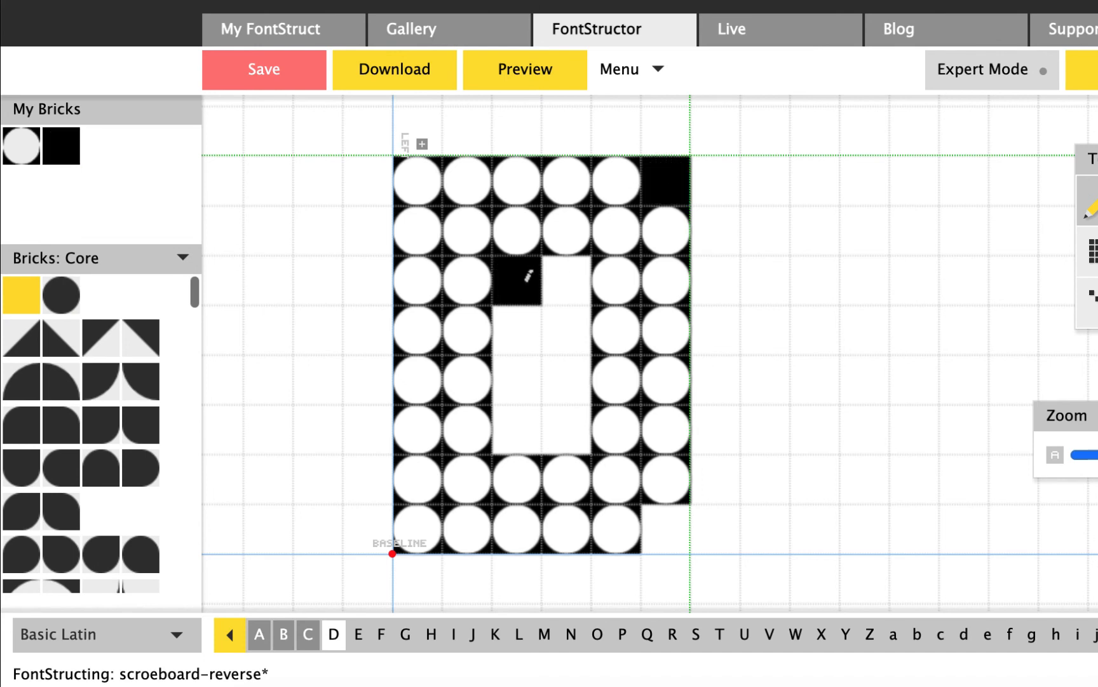
pyautogui.moveTo(528, 278)
pyautogui.mouseDown()
pyautogui.moveTo(568, 364)
pyautogui.moveTo(563, 415)
pyautogui.moveTo(526, 422)
pyautogui.moveTo(529, 349)
pyautogui.mouseUp()
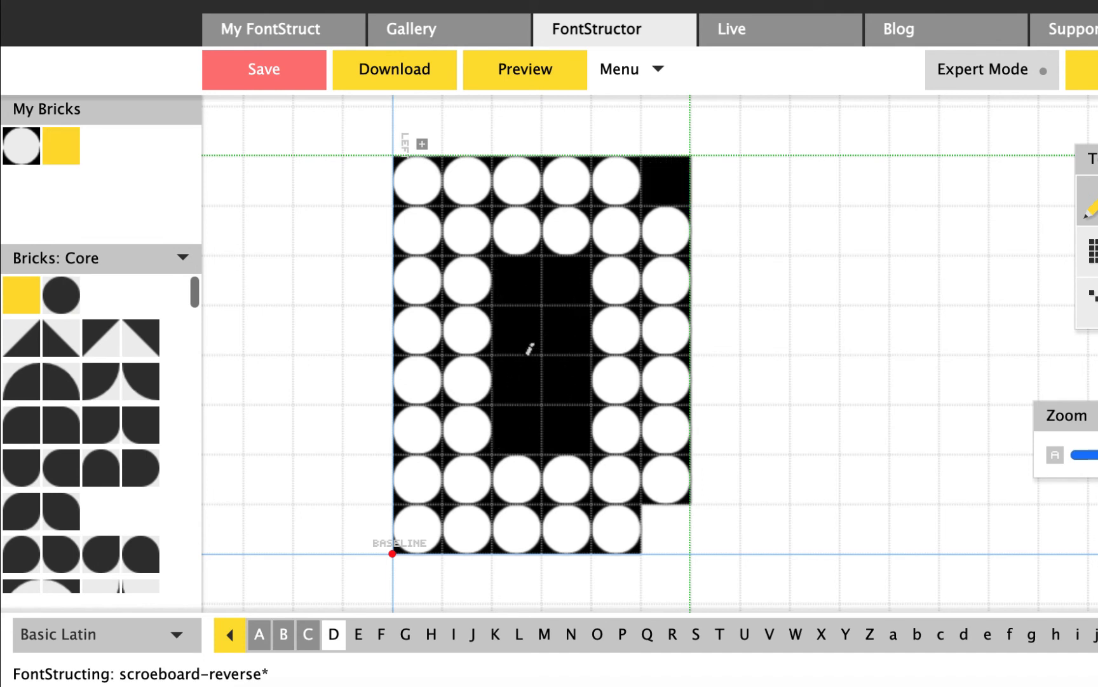
pyautogui.click(664, 533)
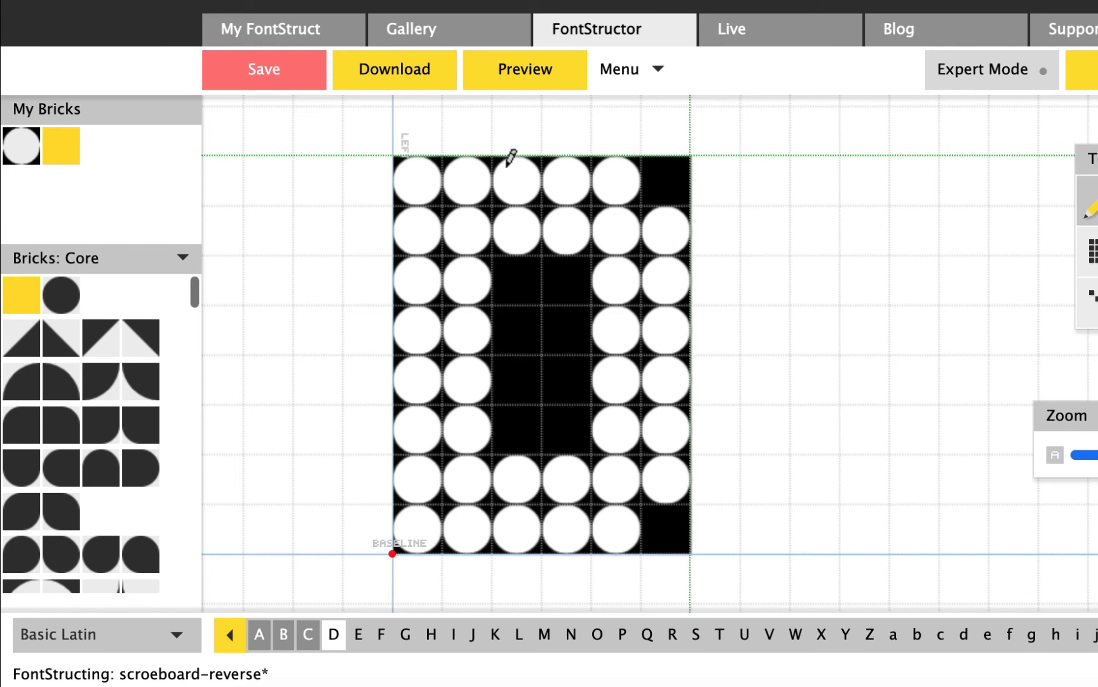
# Save the scroeboard-reverse font and preview it with the text ABCD.
pyautogui.click(275, 68)
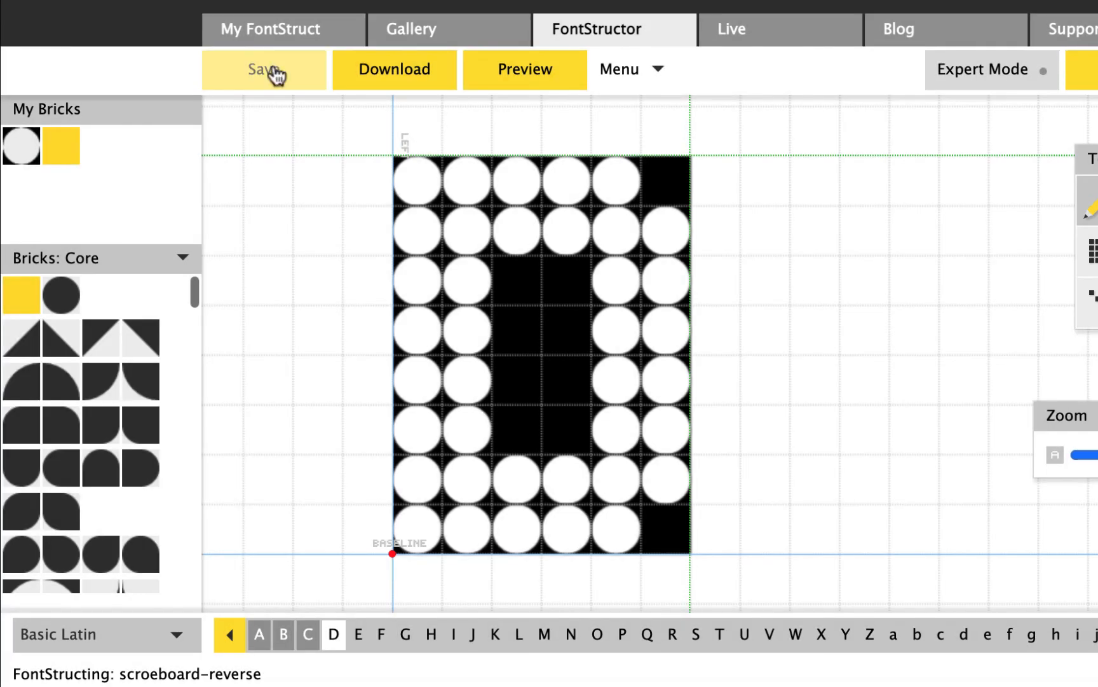
pyautogui.click(554, 66)
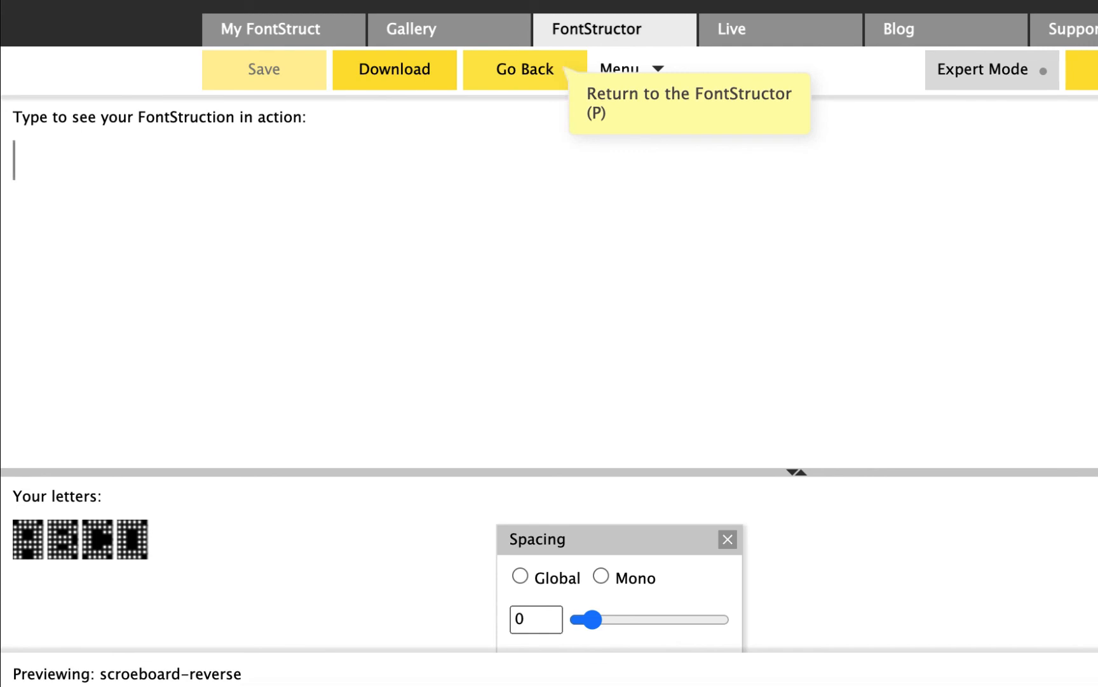
pyautogui.write('ABCD')
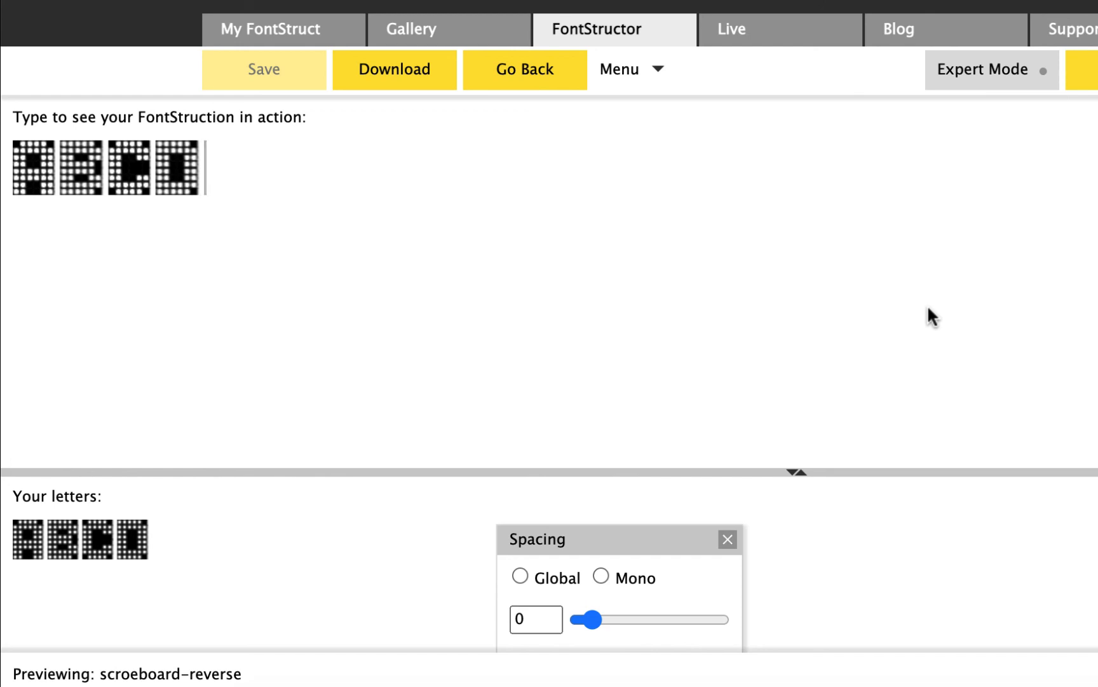
# Leave the preview, open the My FontStructions list and capture a screenshot of the scroeboard-reverse ABCD sample.
pyautogui.click(537, 72)
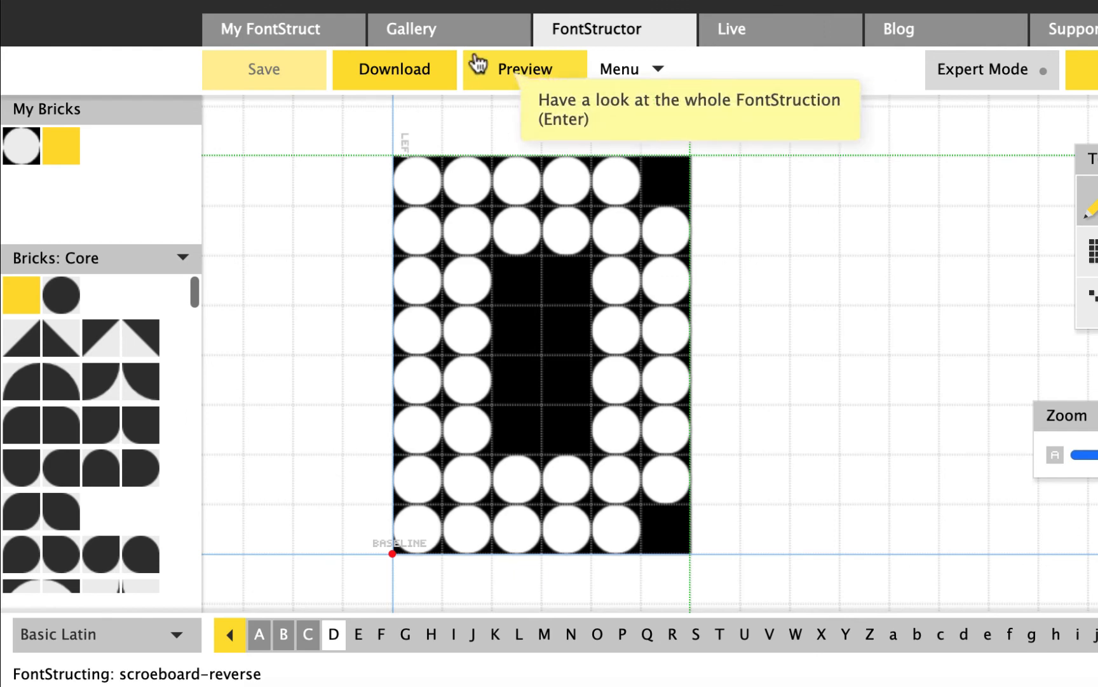
pyautogui.click(307, 20)
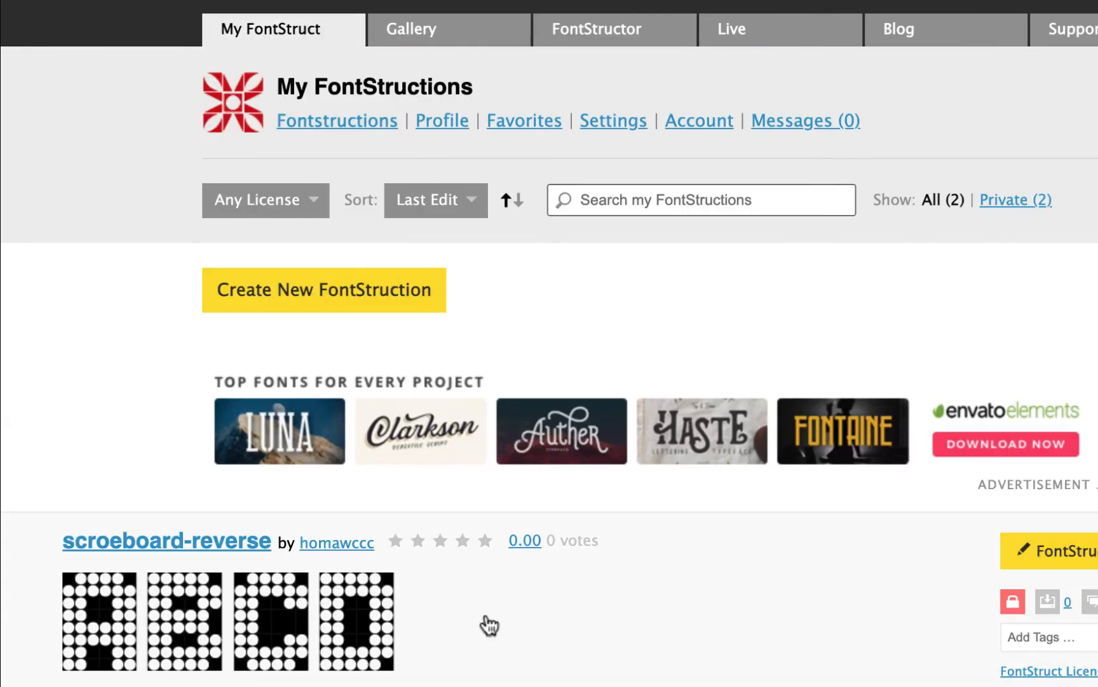
pyautogui.scroll(-5, 488, 623)
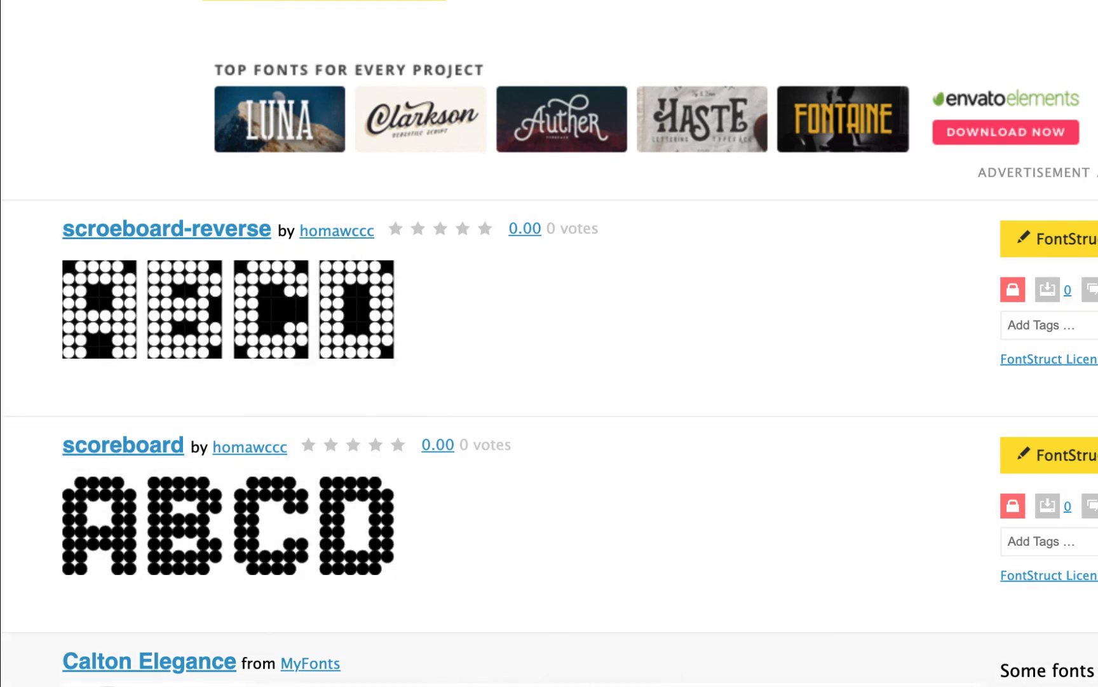
pyautogui.press('shift+super+4')
pyautogui.moveTo(43, 202); pyautogui.dragTo(436, 402)
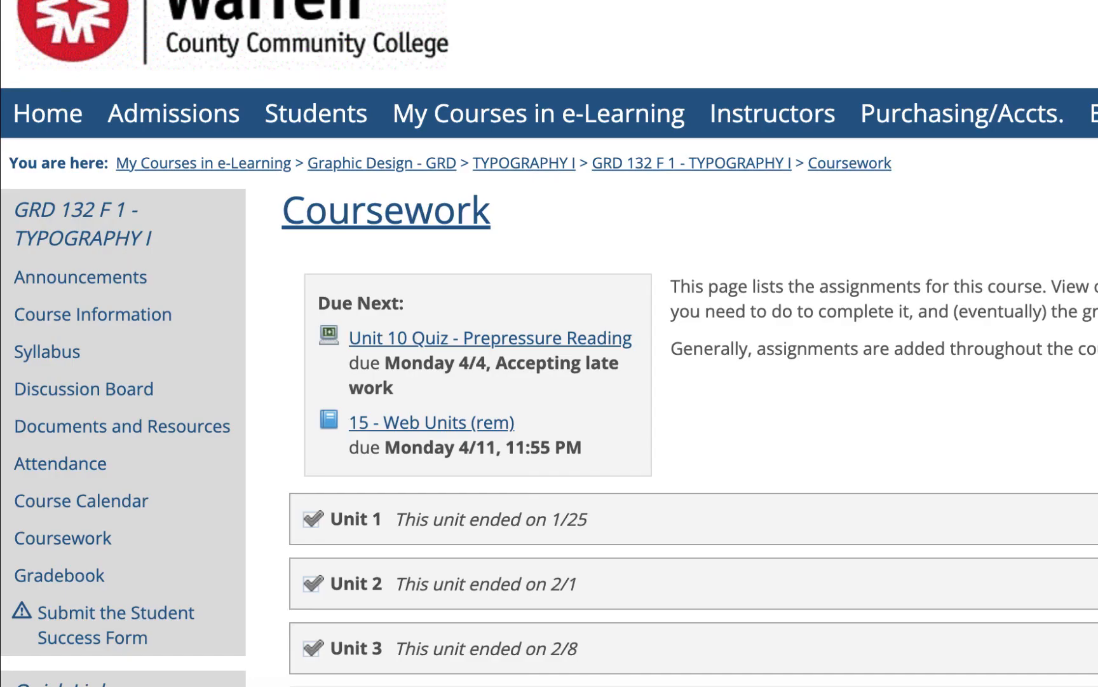
# Switch to the coursework page, open the Unit 11 assignment 16 - Fontstruct Samples and start a new comment.
pyautogui.scroll(-15, 595, 346)
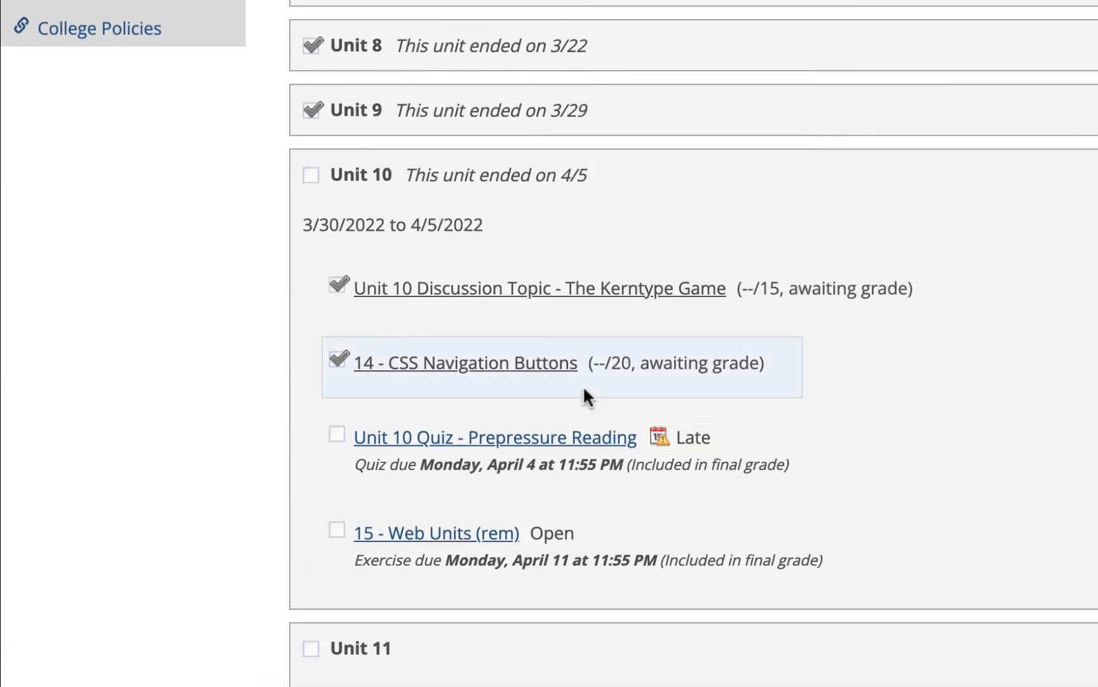
pyautogui.scroll(-4, 583, 385)
pyautogui.click(504, 491)
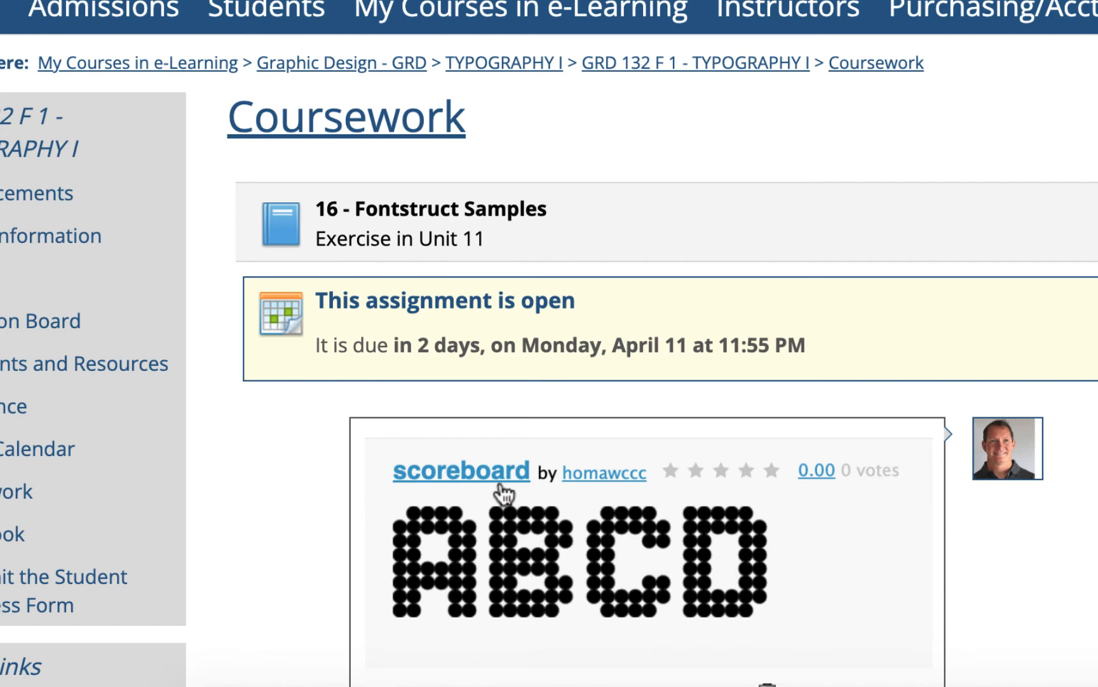
pyautogui.scroll(-6, 502, 493)
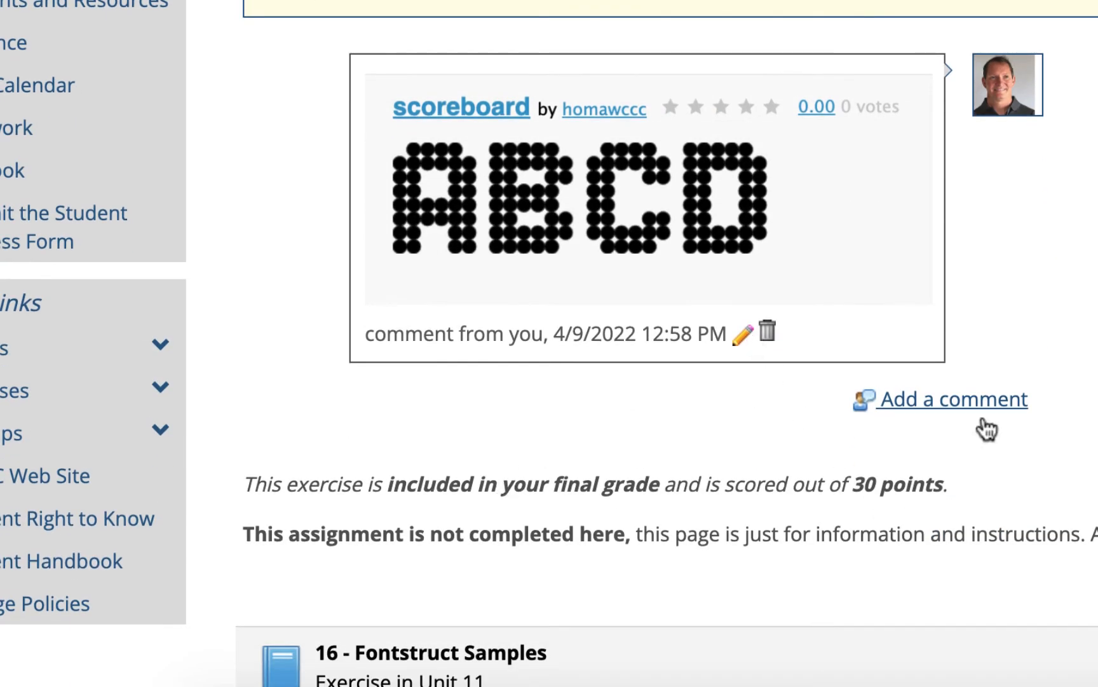
pyautogui.click(995, 395)
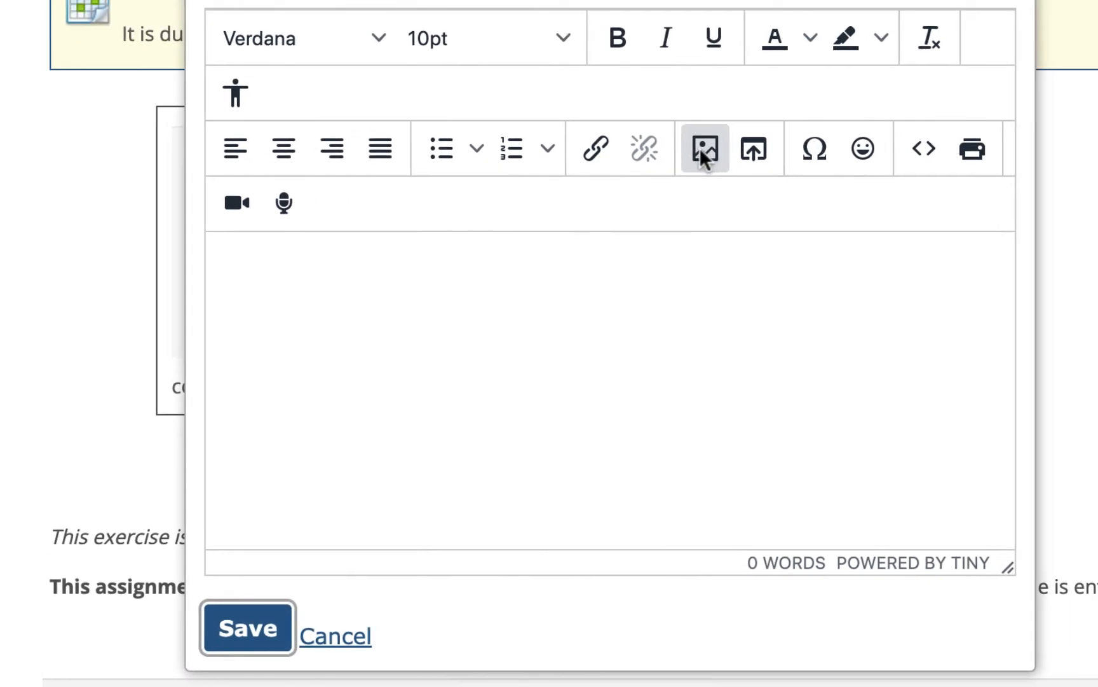
# Upload Screen Shot 2022-04-09 at 1.07.23 PM.png from the ScreenShots folder as the image source for the comment.
pyautogui.click(702, 151)
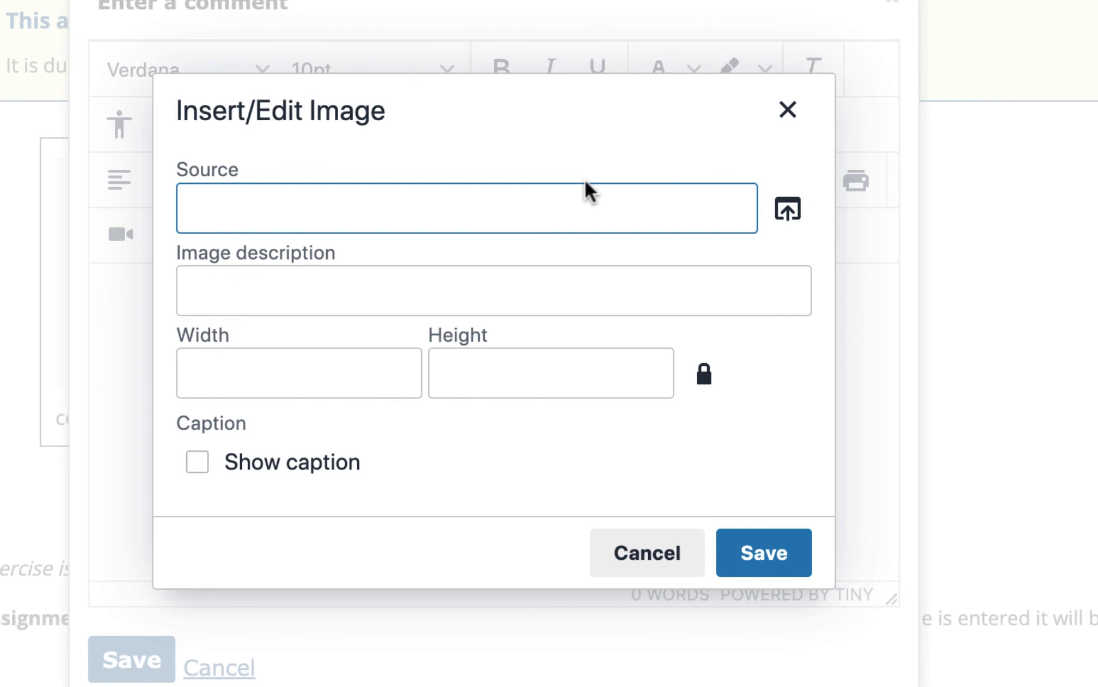
pyautogui.click(788, 210)
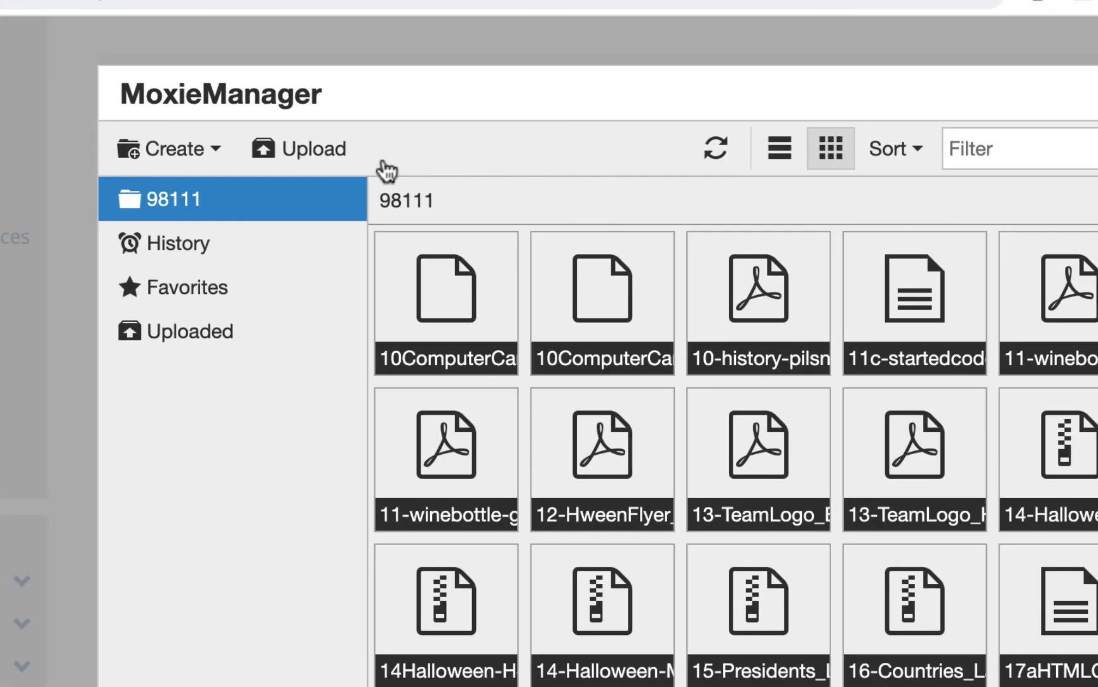
pyautogui.click(331, 156)
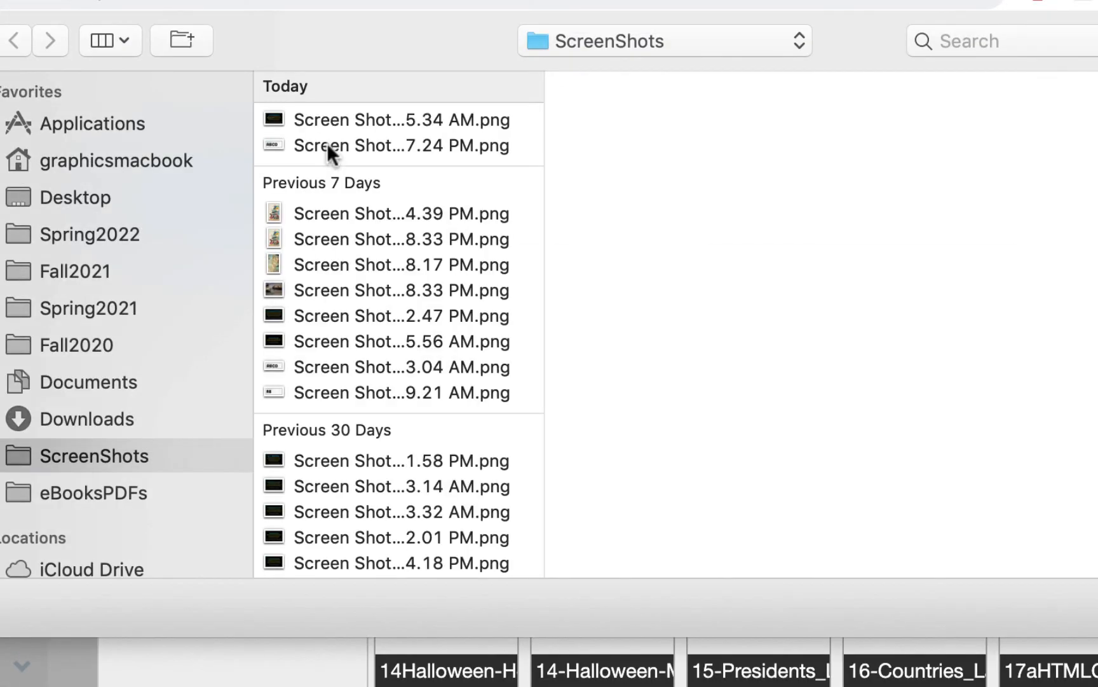
pyautogui.scroll(2, 363, 184)
pyautogui.click(399, 118)
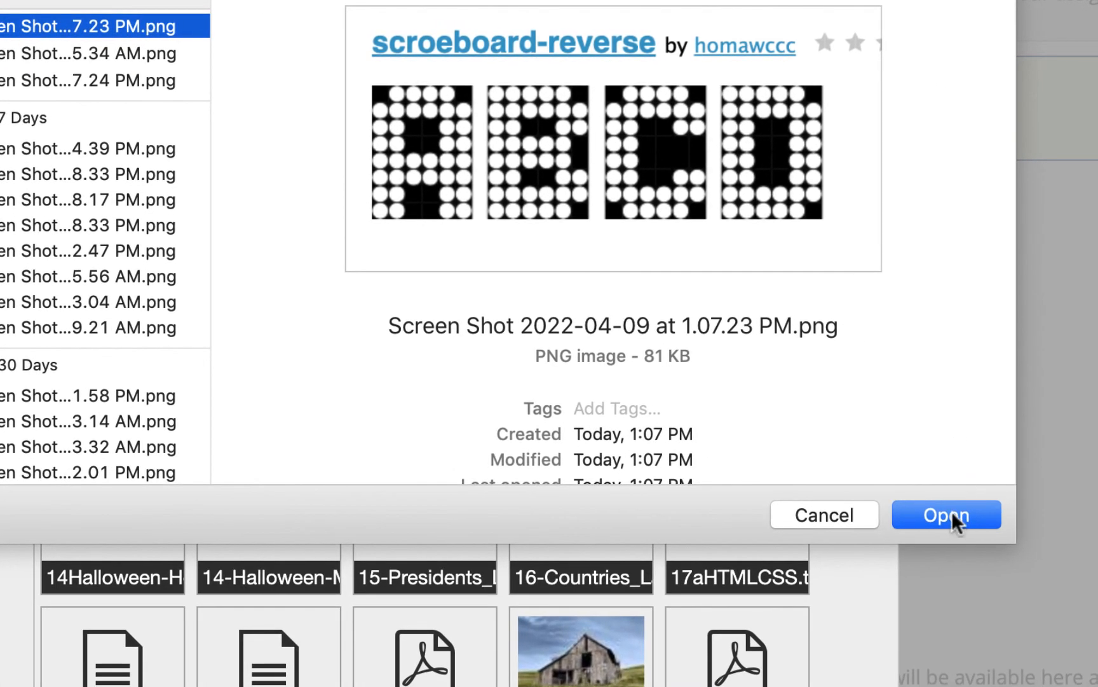
pyautogui.click(985, 524)
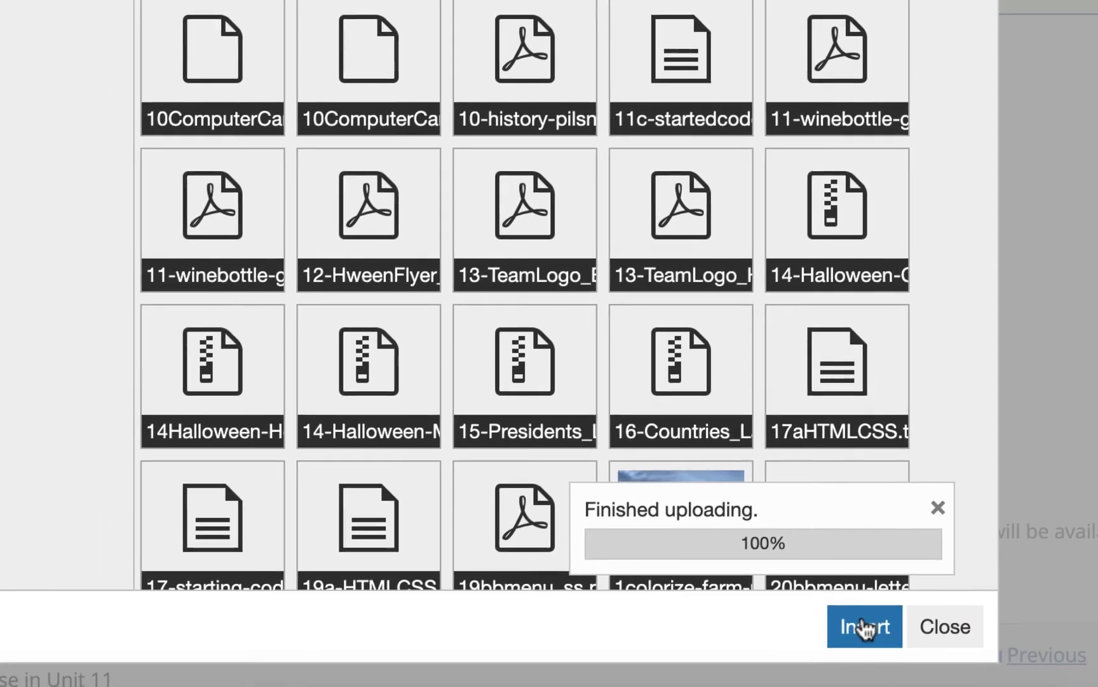
# Insert the uploaded scroeboard-reverse screenshot into the comment at a width of 400 with proportions locked, and save the comment.
pyautogui.click(866, 624)
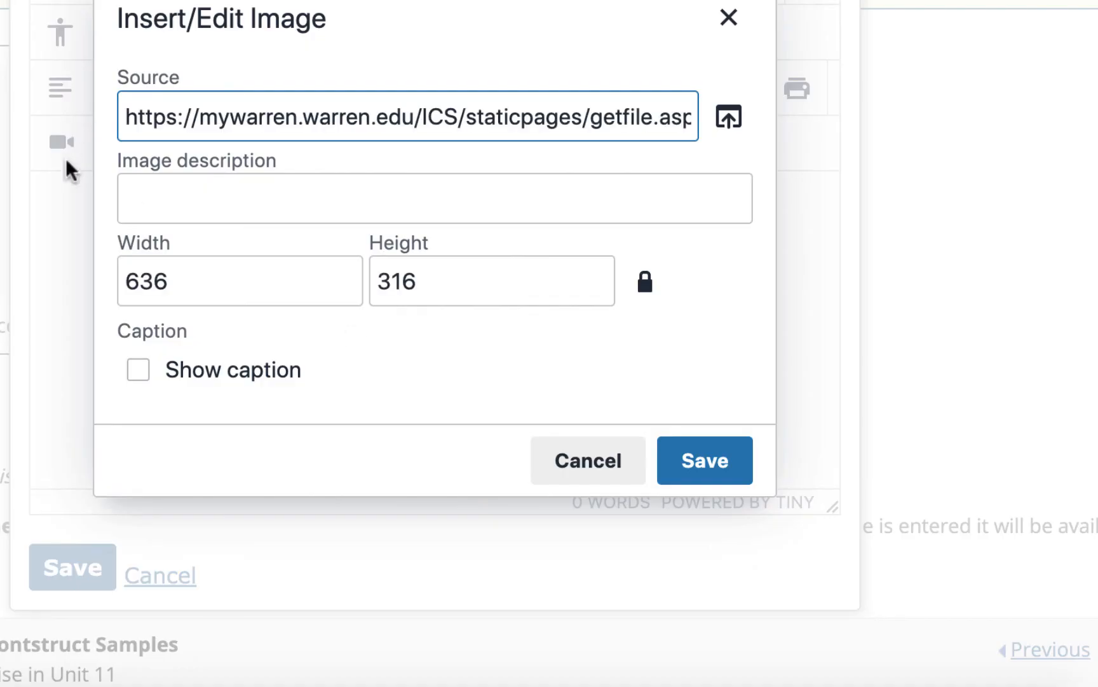
pyautogui.moveTo(199, 288); pyautogui.dragTo(41, 264)
pyautogui.write('400')
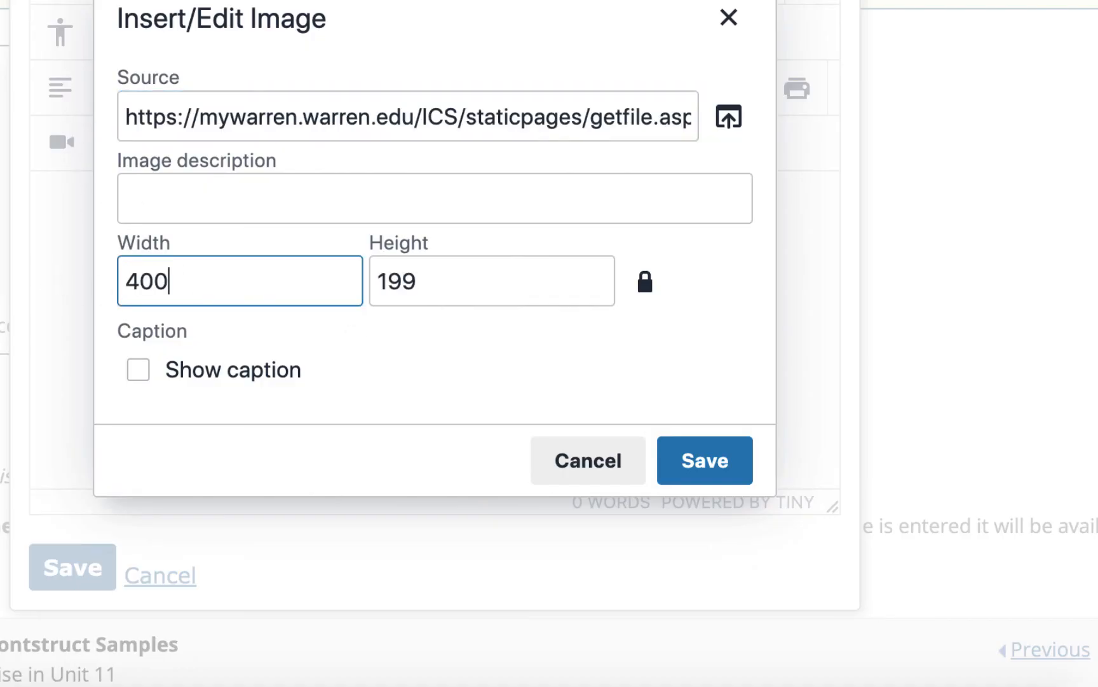
pyautogui.click(703, 461)
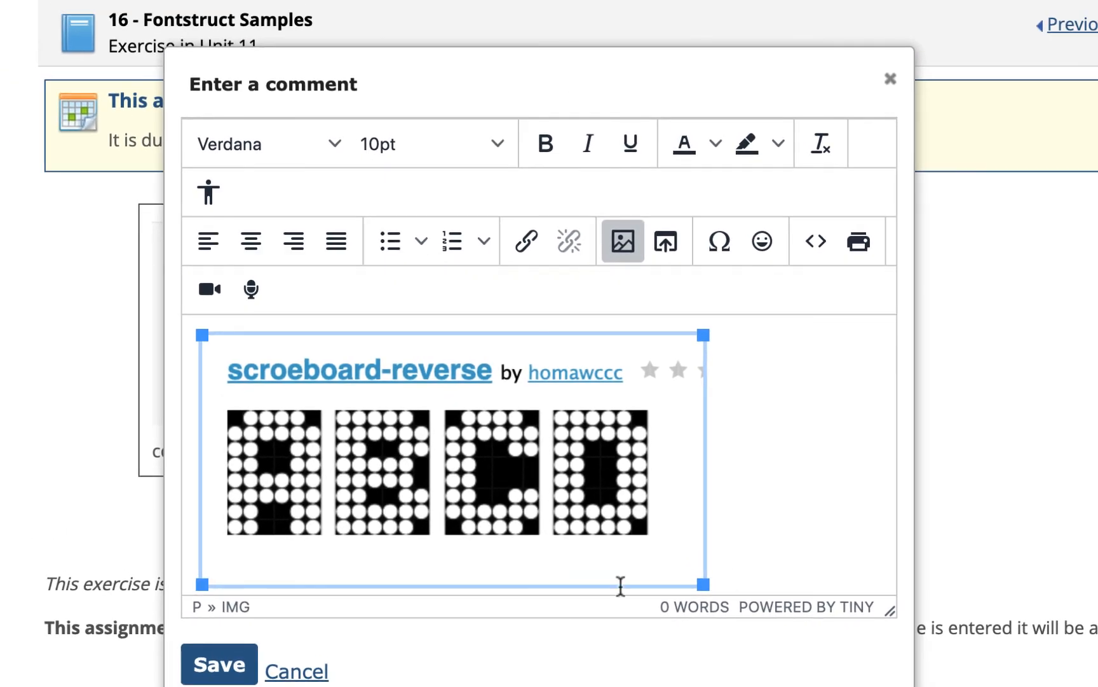
pyautogui.click(247, 664)
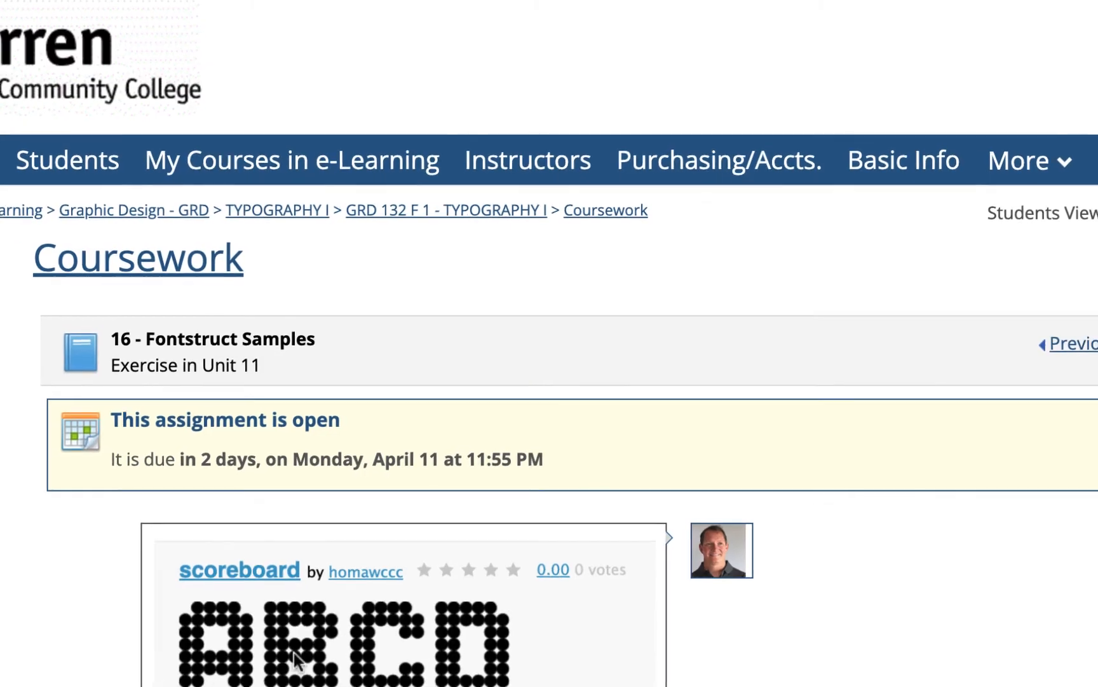
# Review the scoreboard and scroeboard-reverse ABCD samples posted as comments on the assignment page.
pyautogui.scroll(-2, 666, 525)
pyautogui.scroll(2, 667, 525)
pyautogui.scroll(-5, 909, 519)
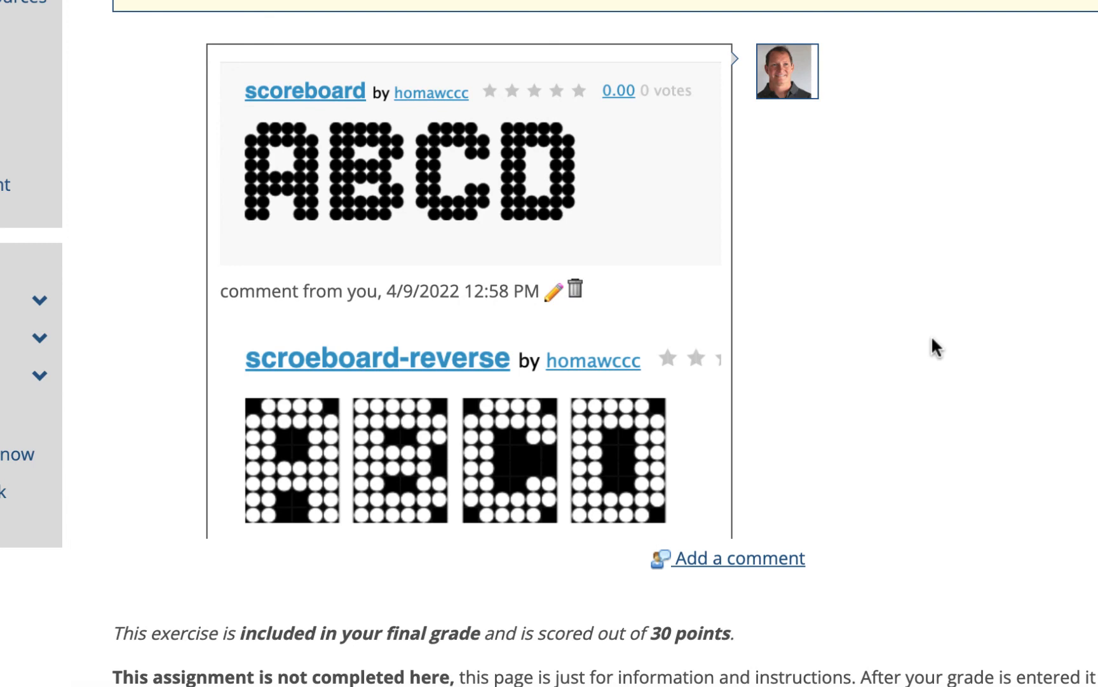
pyautogui.scroll(3, 935, 346)
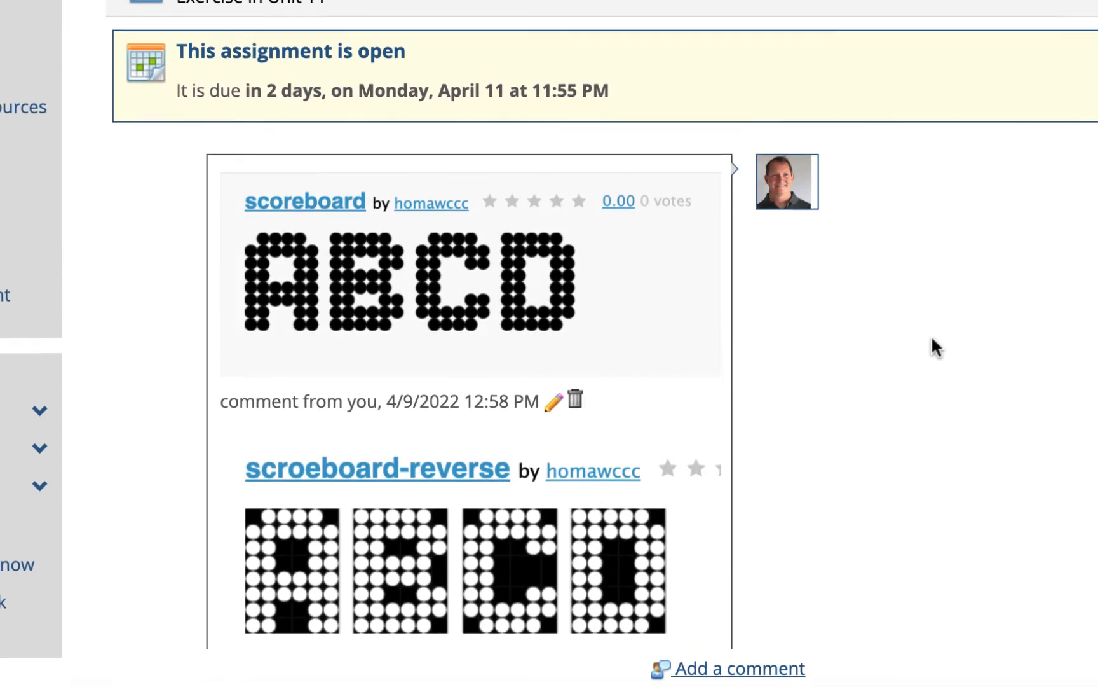
pyautogui.scroll(-2, 935, 347)
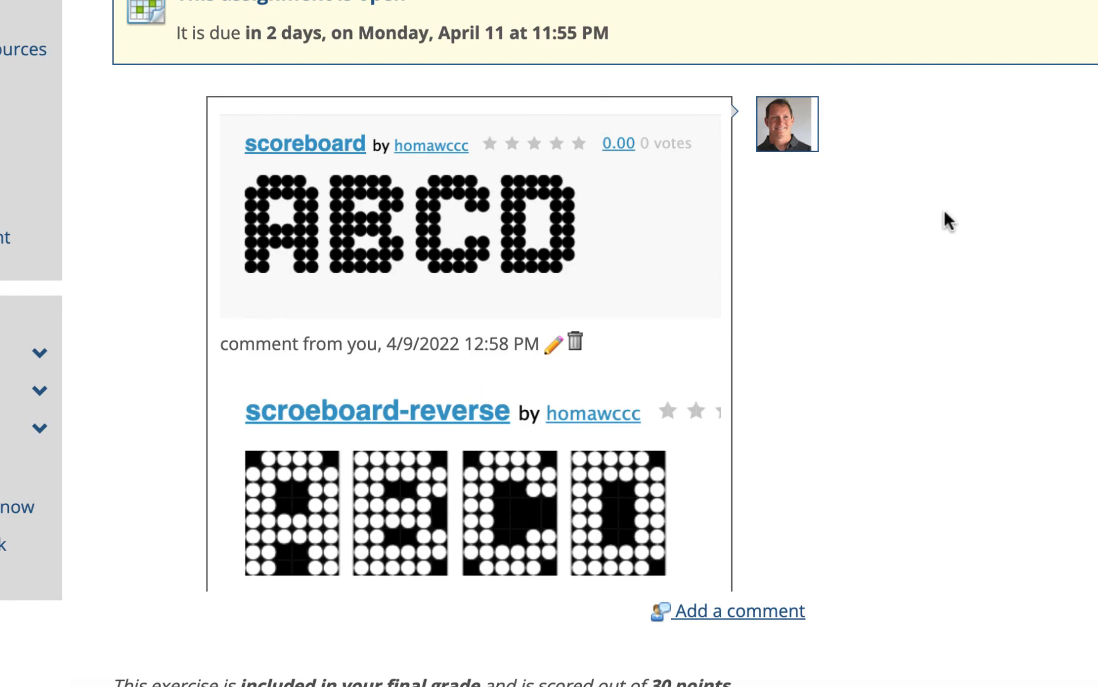